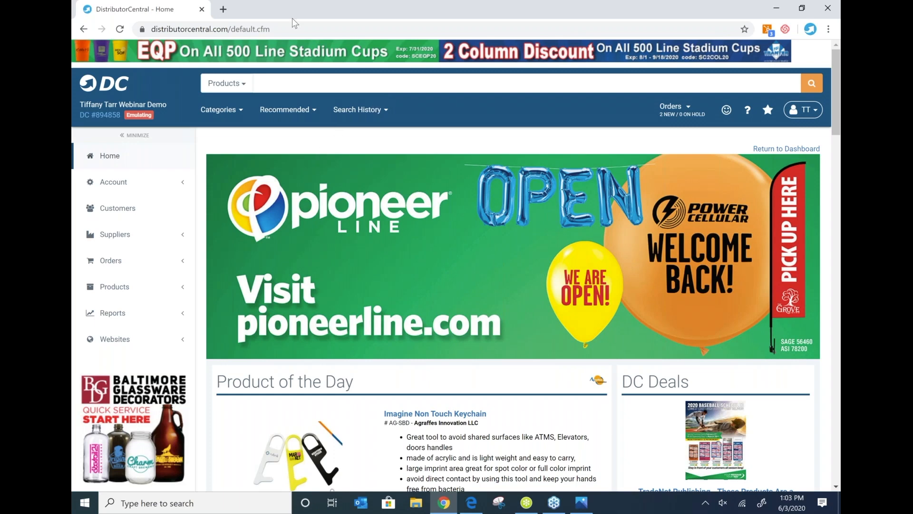
# Look over the home page's banner, Product of the Day, DC Deals, Ideas and Spring Trends sections.
pyautogui.click(283, 89)
pyautogui.scroll(-1, 436, 143)
pyautogui.scroll(-1, 437, 147)
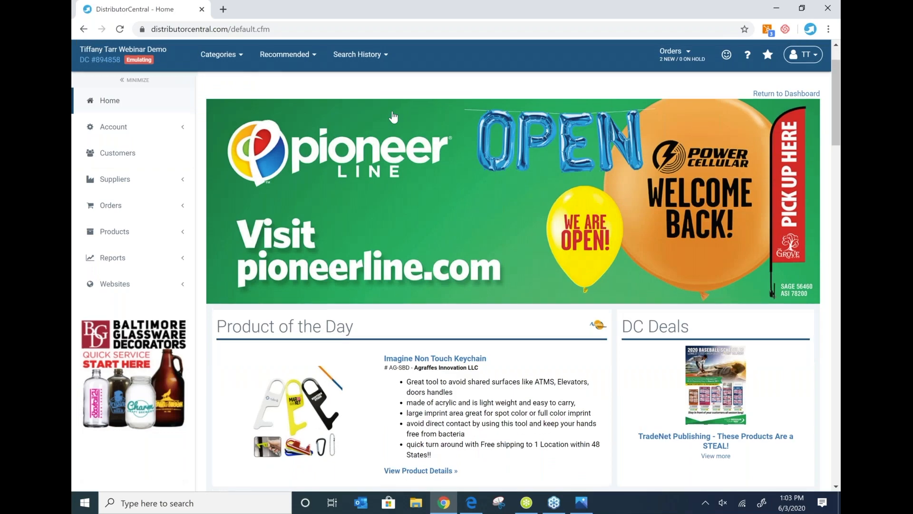
pyautogui.scroll(1, 393, 117)
pyautogui.scroll(-2, 451, 182)
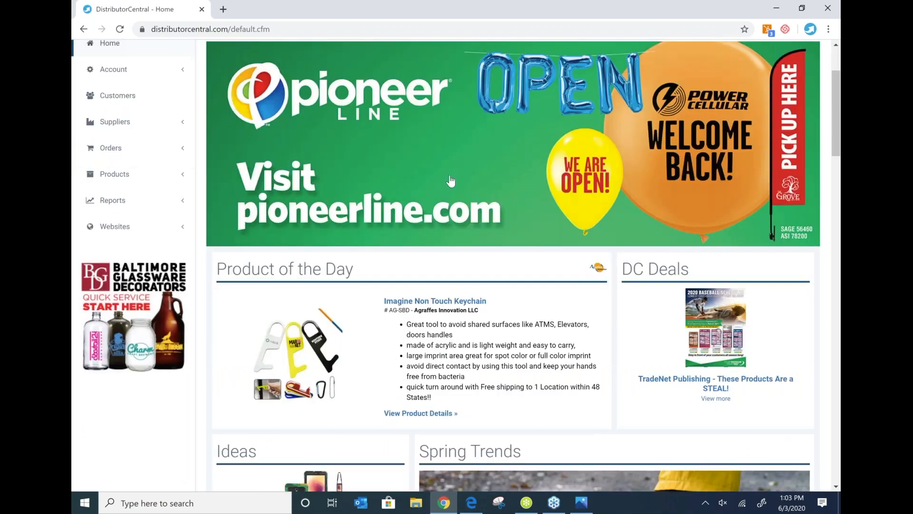
pyautogui.scroll(-2, 293, 164)
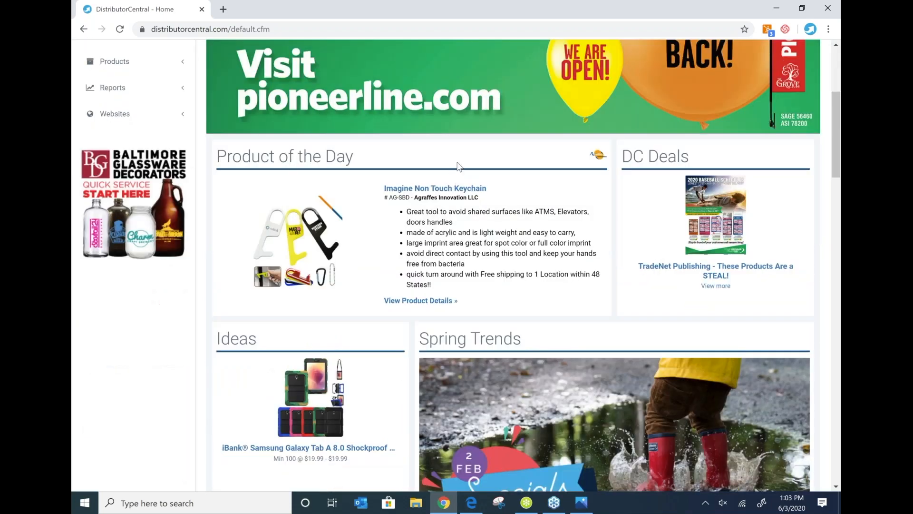
pyautogui.scroll(-2, 488, 187)
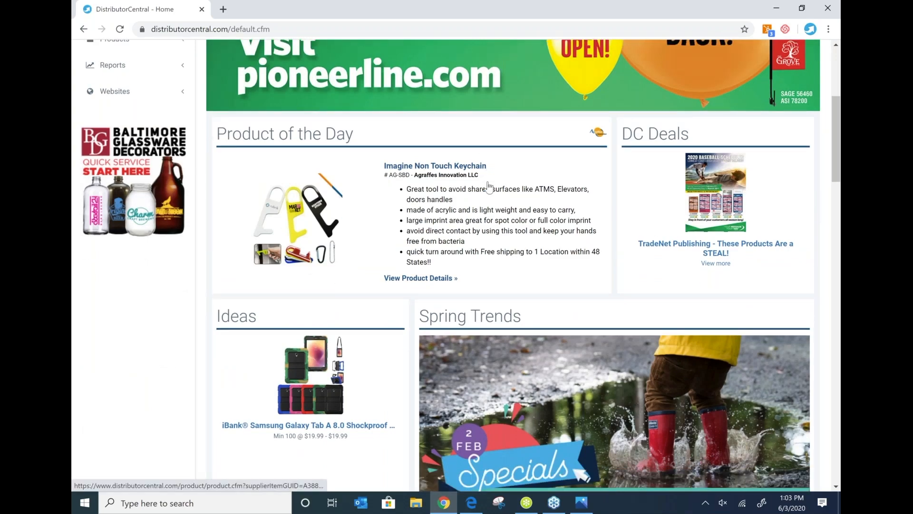
pyautogui.scroll(-5, 512, 134)
pyautogui.scroll(1, 512, 134)
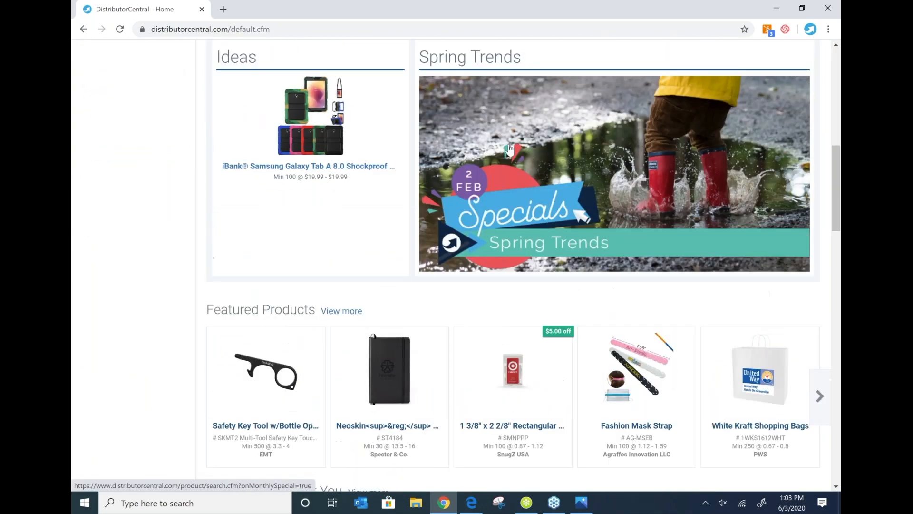
# Review the home page's Featured, Recommended for You, Top Sellers and Order & Save products and the Product Categories.
pyautogui.scroll(-4, 509, 149)
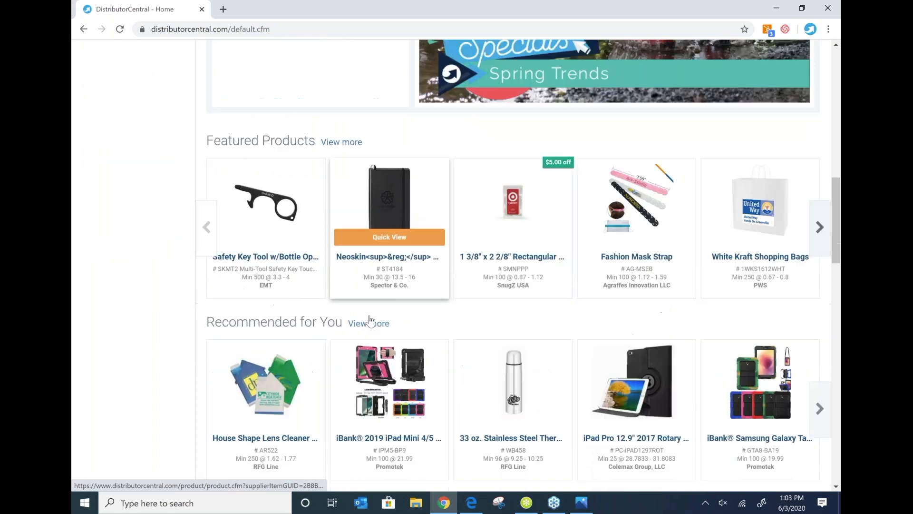
pyautogui.scroll(-3, 199, 332)
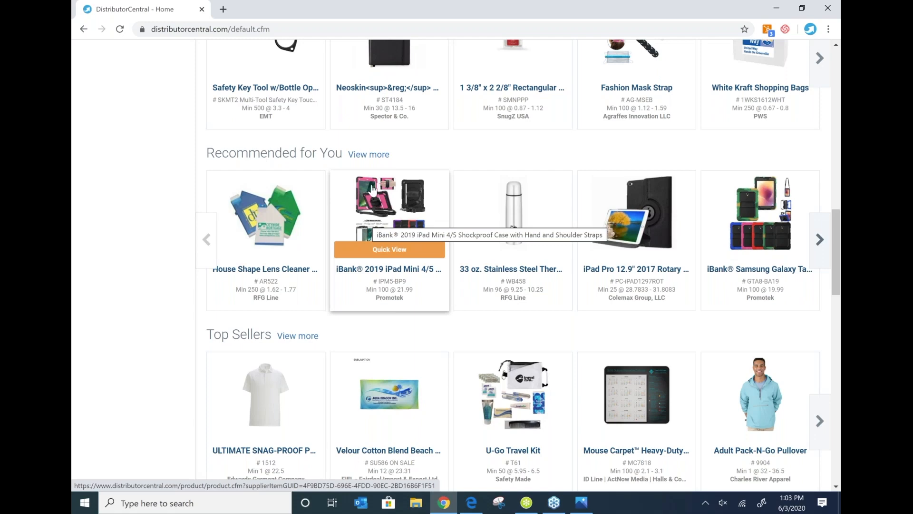
pyautogui.scroll(-3, 372, 189)
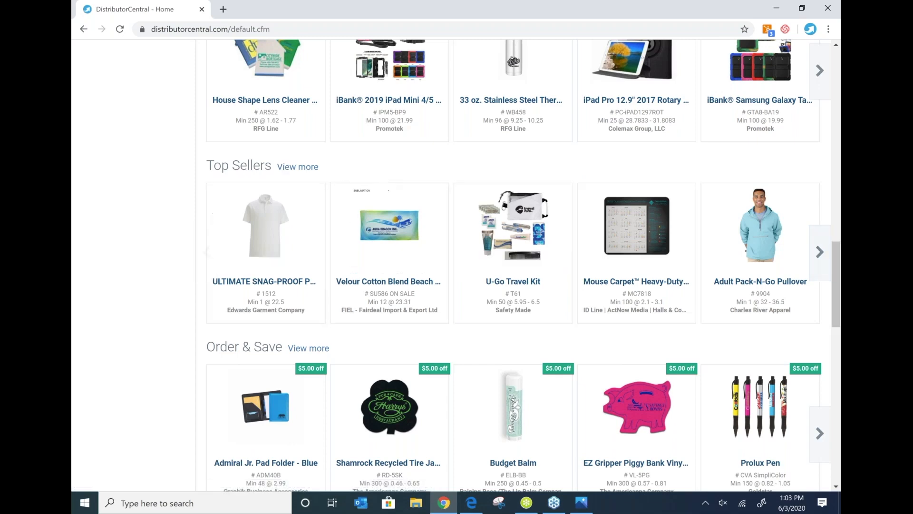
pyautogui.scroll(-1, 431, 186)
pyautogui.scroll(-2, 431, 185)
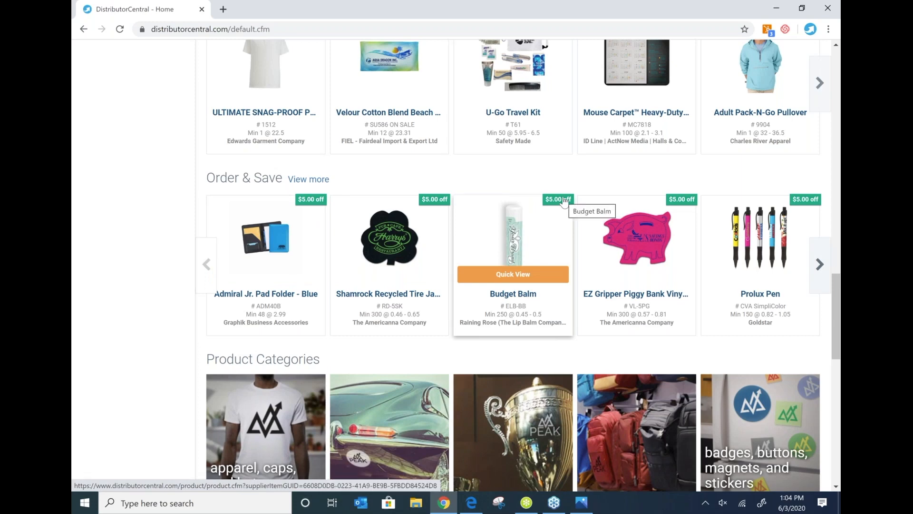
pyautogui.scroll(-3, 565, 202)
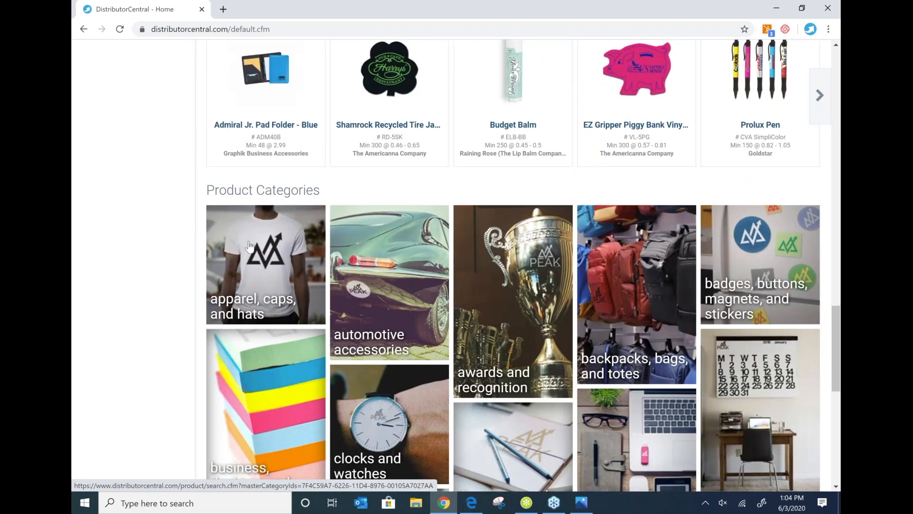
pyautogui.scroll(-3, 249, 246)
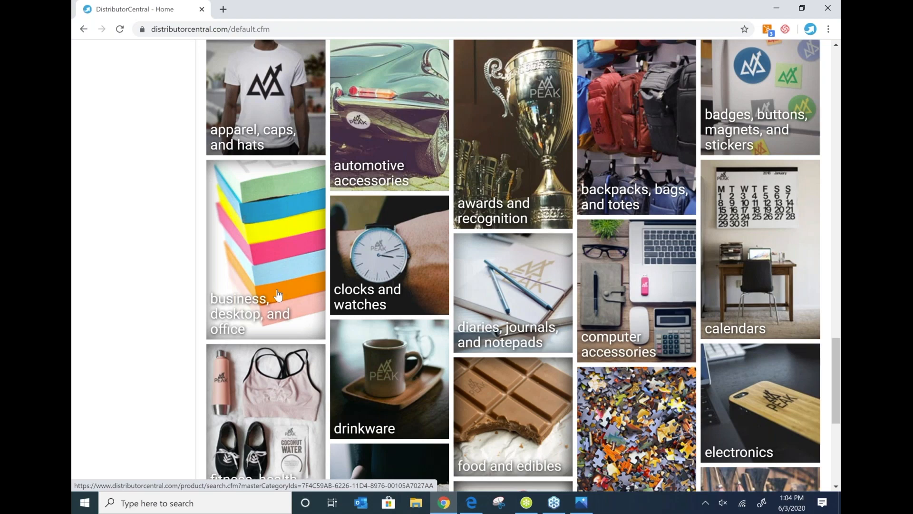
pyautogui.scroll(-1, 278, 295)
pyautogui.scroll(-2, 278, 295)
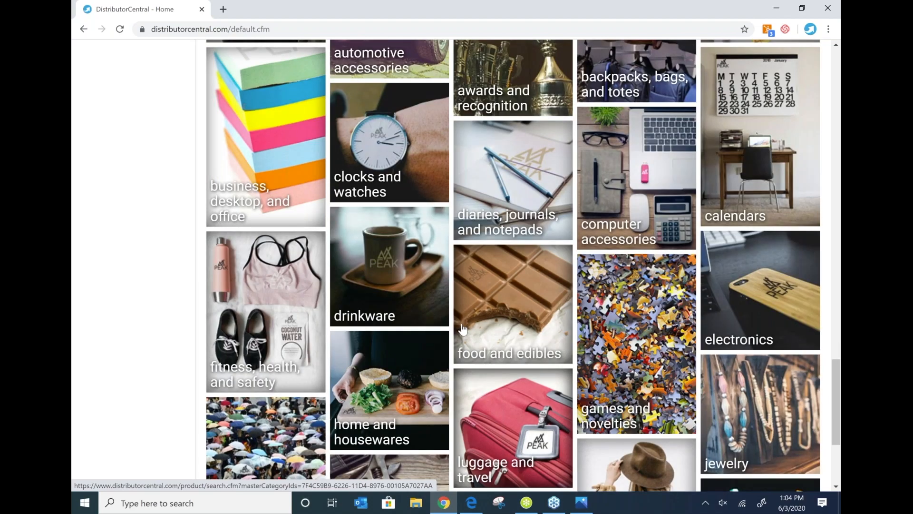
pyautogui.scroll(1, 464, 331)
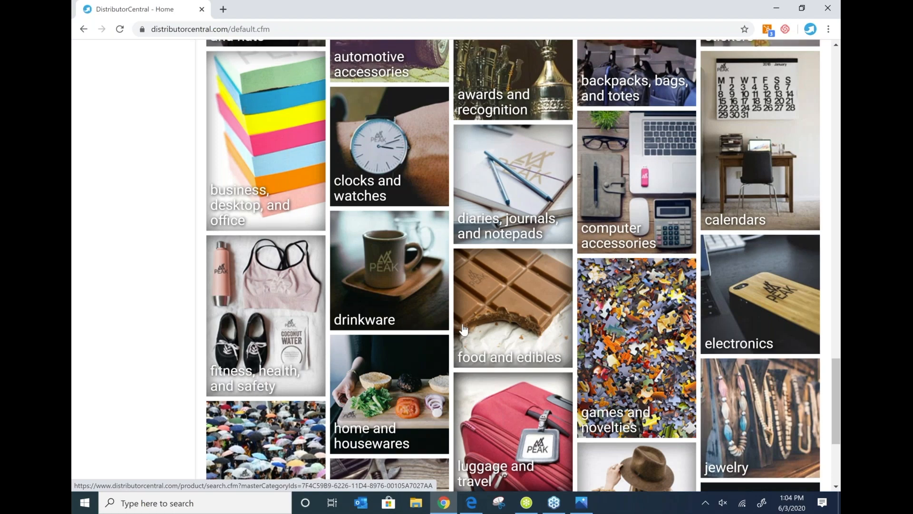
# Search the product catalog for "pen" from the home page.
pyautogui.scroll(20, 464, 330)
pyautogui.click(299, 85)
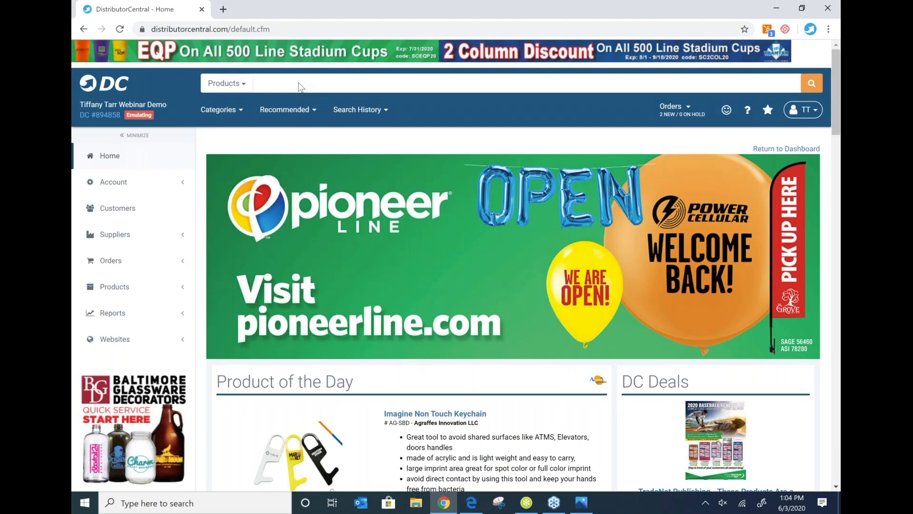
pyautogui.write('pen')
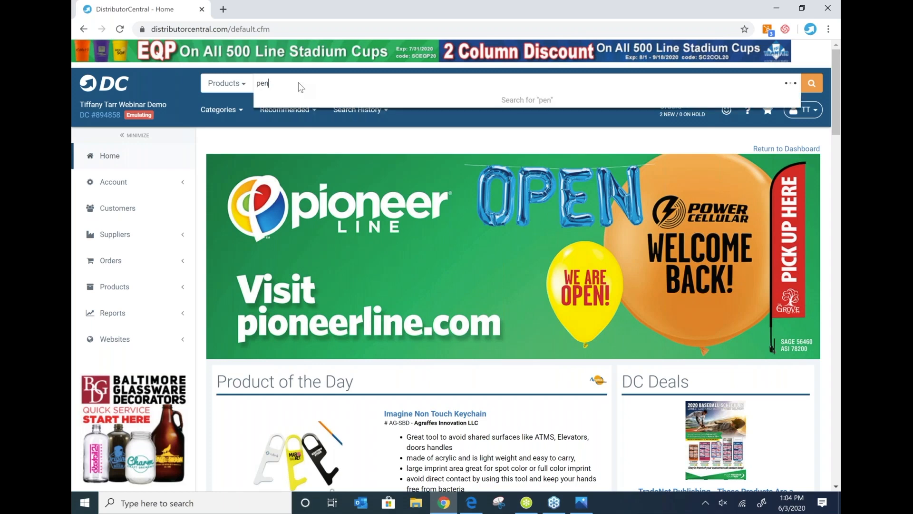
pyautogui.press('Return')
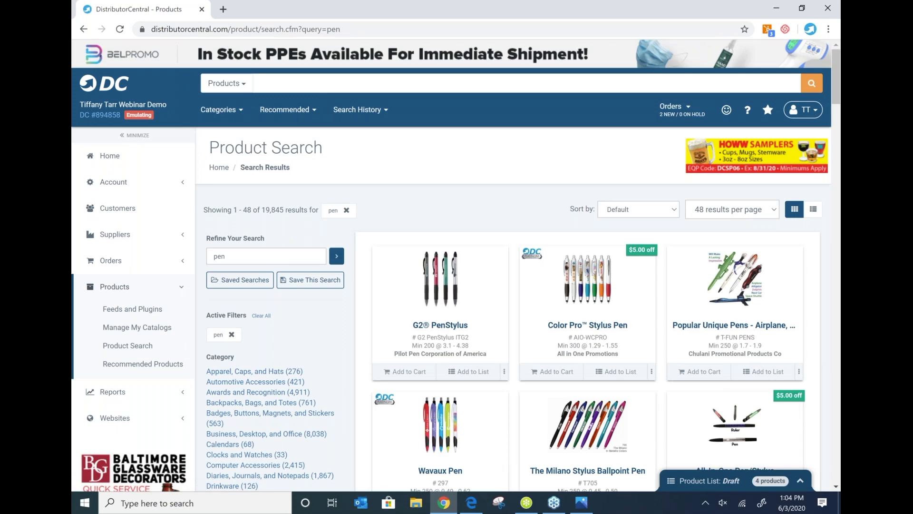
# Filter the pen search results to a maximum price of $2.00.
pyautogui.scroll(-6, 296, 183)
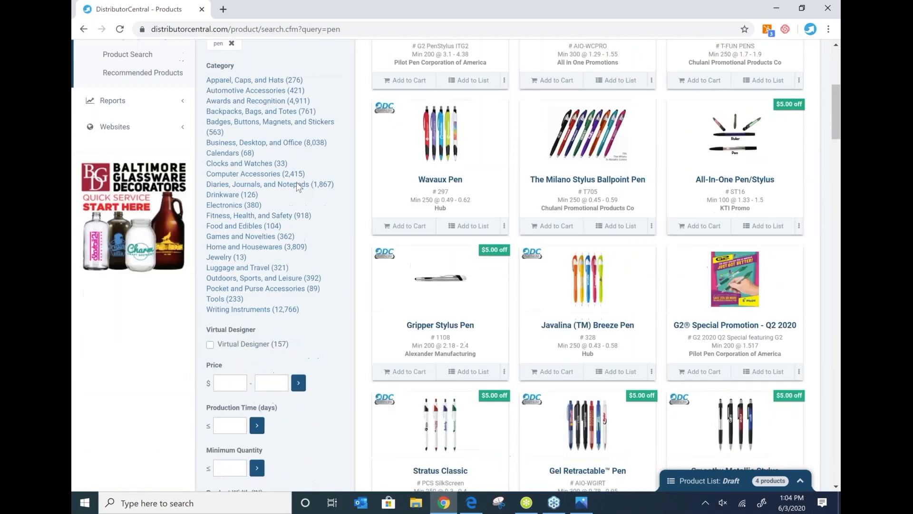
pyautogui.scroll(-2, 296, 182)
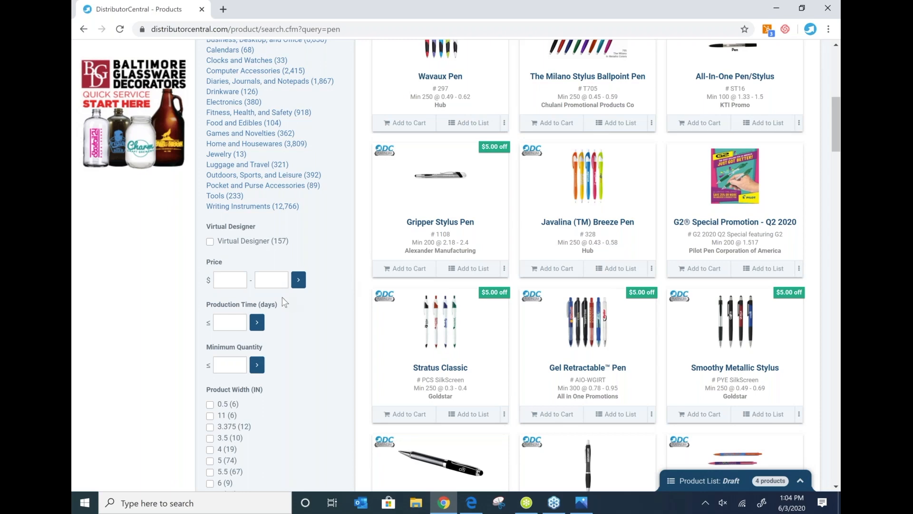
pyautogui.click(263, 280)
pyautogui.write('2.00')
pyautogui.click(298, 283)
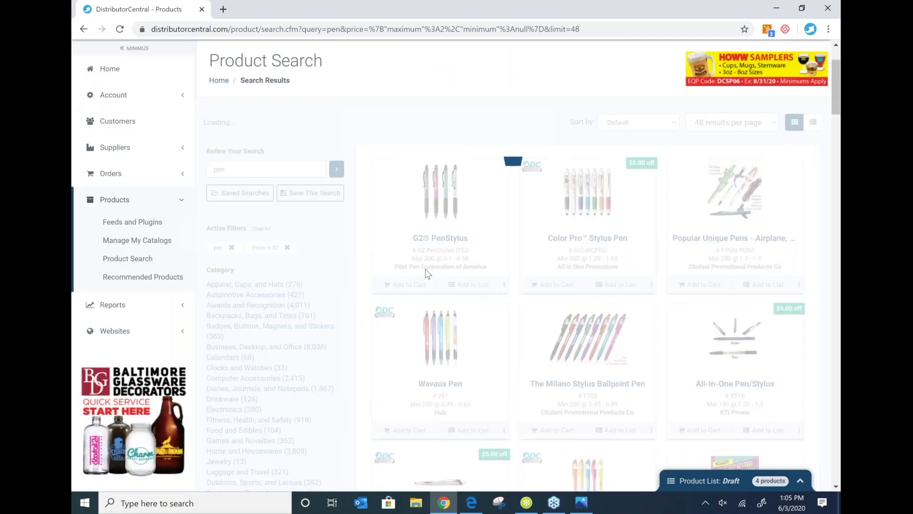
# Examine the filters available for the pen results, from size, brand and color to material and supplier.
pyautogui.scroll(-1, 503, 283)
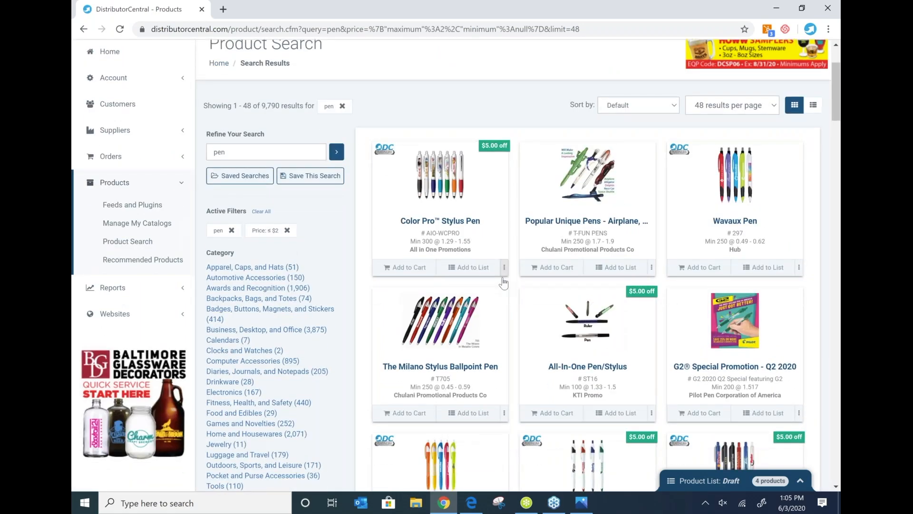
pyautogui.scroll(-11, 338, 261)
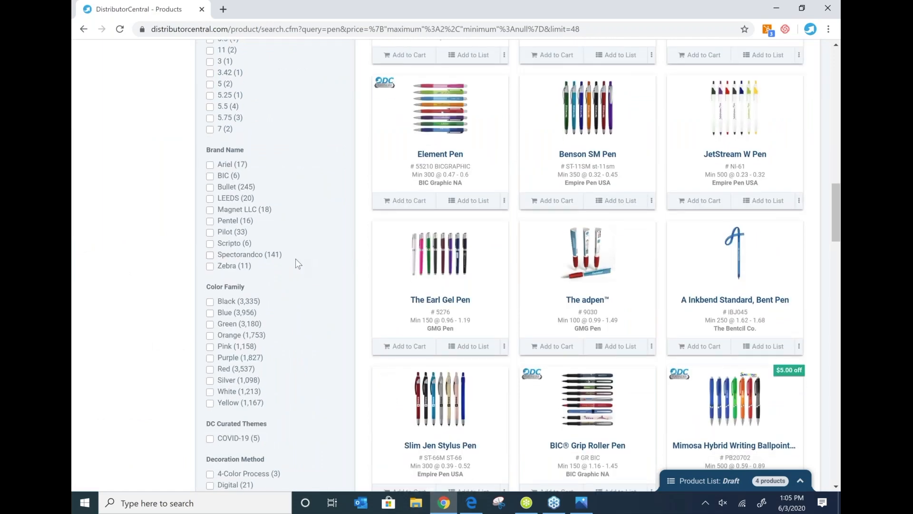
pyautogui.scroll(-5, 295, 259)
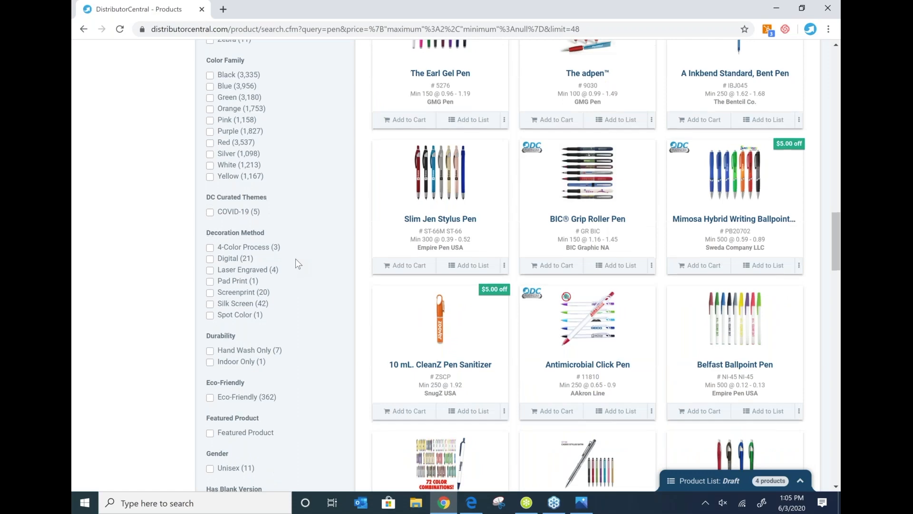
pyautogui.scroll(-4, 296, 259)
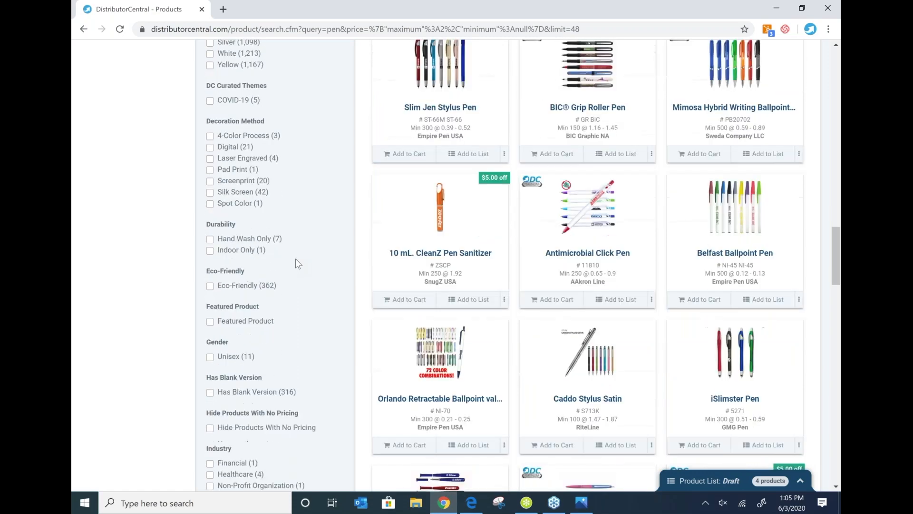
pyautogui.scroll(-3, 295, 258)
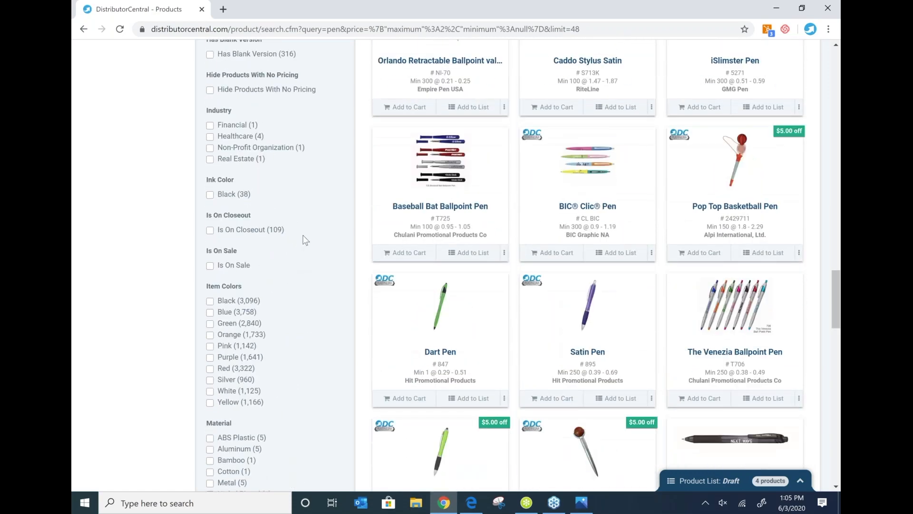
pyautogui.scroll(-3, 261, 211)
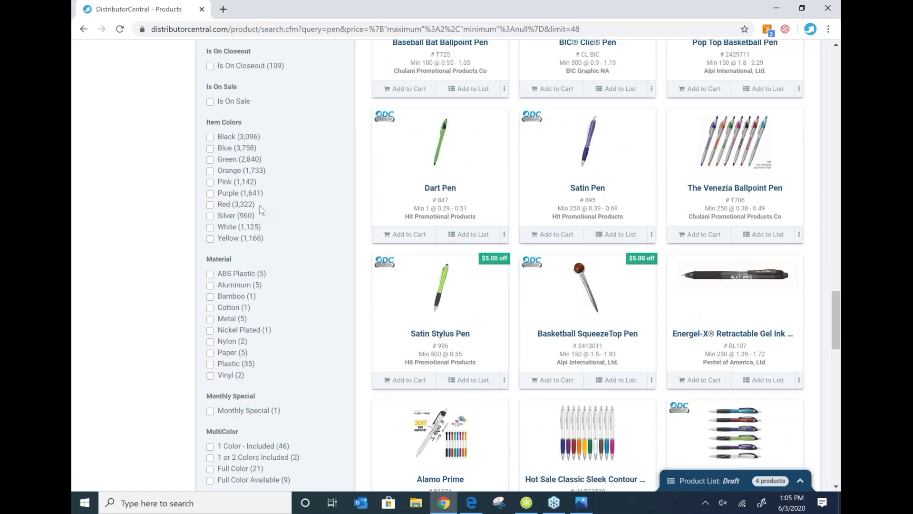
pyautogui.scroll(-2, 261, 210)
pyautogui.scroll(-5, 518, 265)
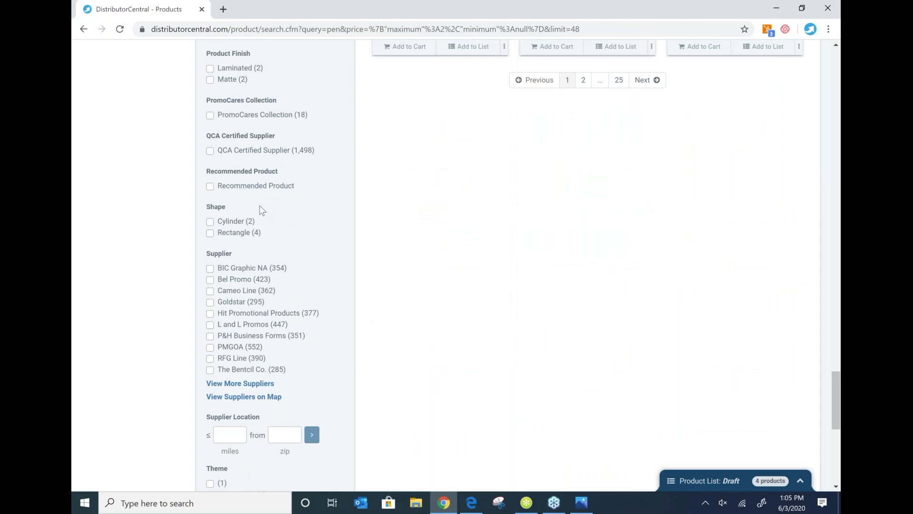
pyautogui.scroll(20, 333, 211)
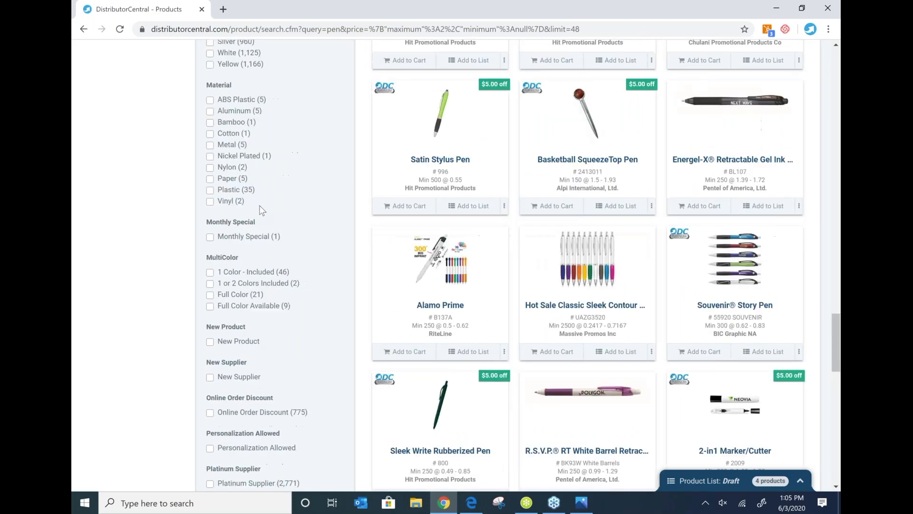
pyautogui.scroll(3, 360, 208)
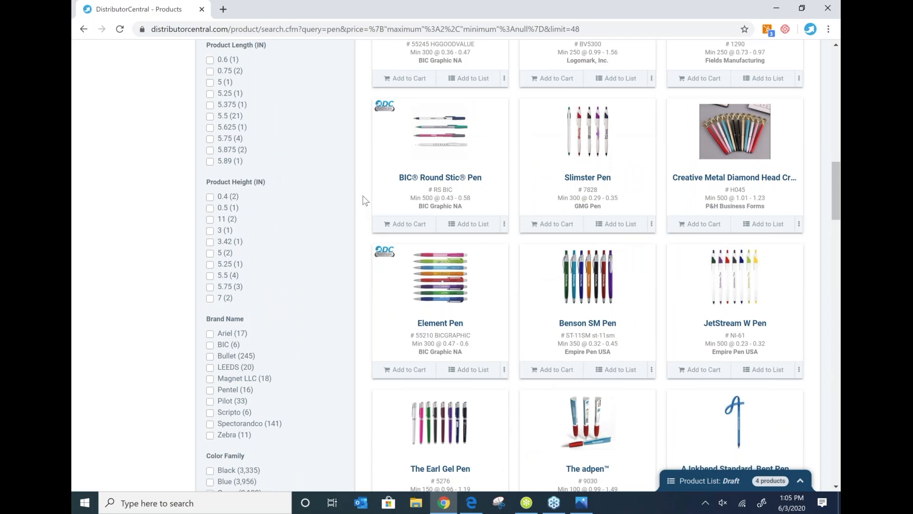
pyautogui.scroll(8, 432, 117)
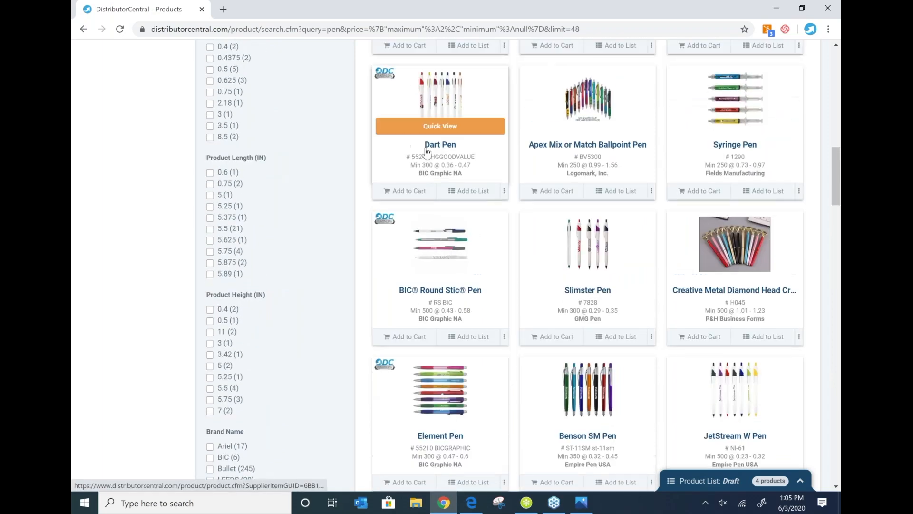
pyautogui.scroll(12, 427, 165)
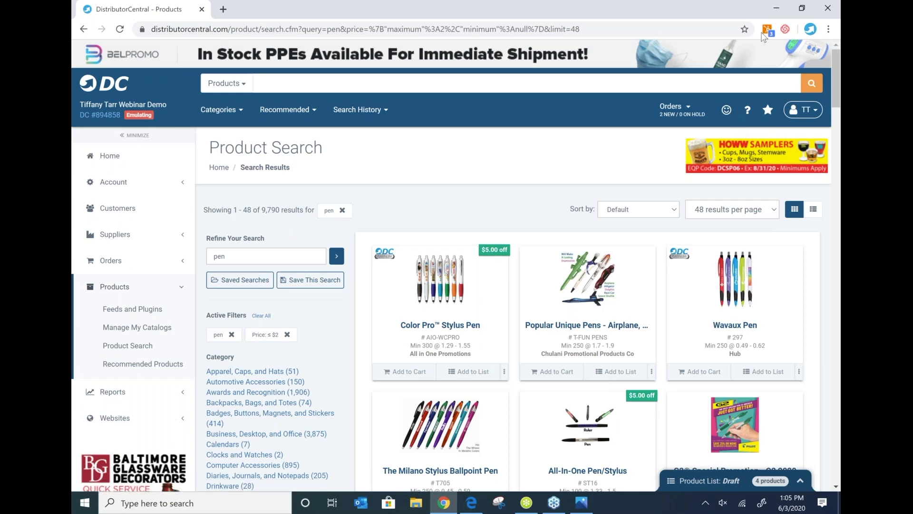
# Open the product details of the Wavaux Pen from the filtered search results.
pyautogui.moveTo(763, 299)
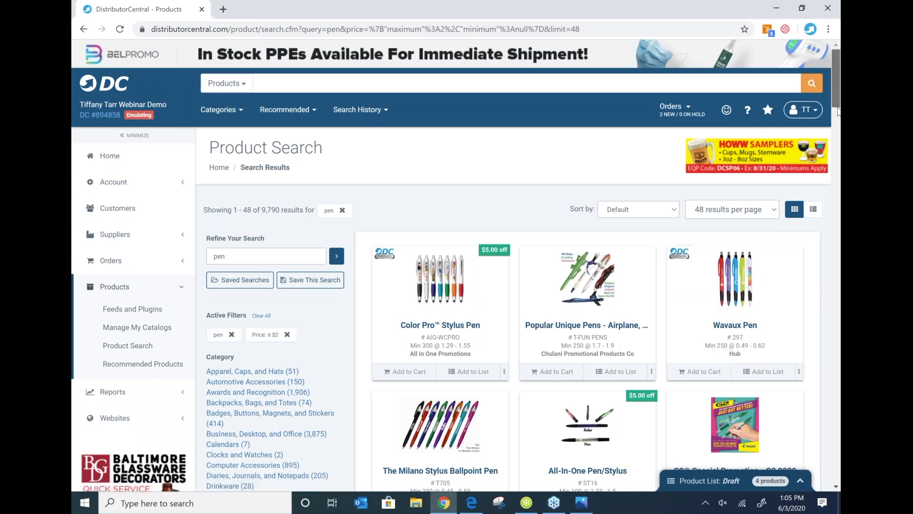
pyautogui.scroll(-4, 838, 110)
pyautogui.scroll(2, 838, 111)
pyautogui.moveTo(729, 193)
pyautogui.click(728, 193)
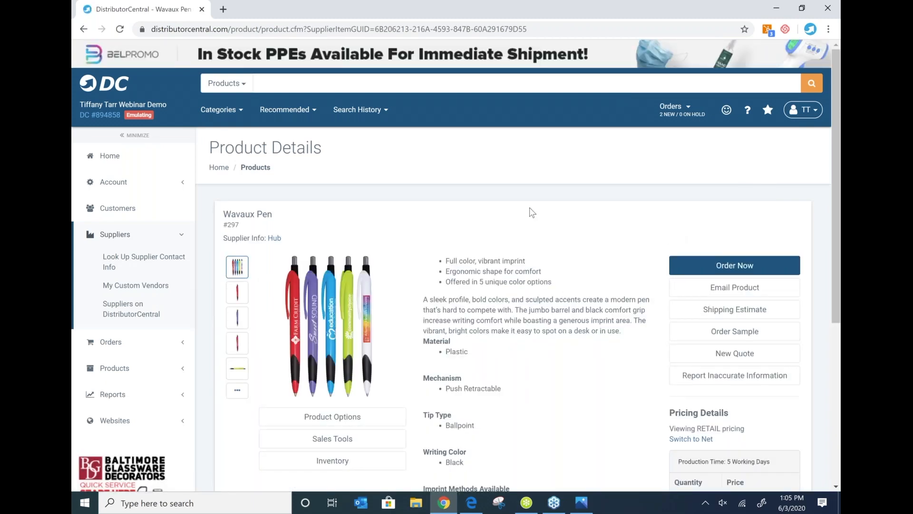
# Start an order for the Wavaux Pen and proceed with the default quantity of 250.
pyautogui.click(309, 12)
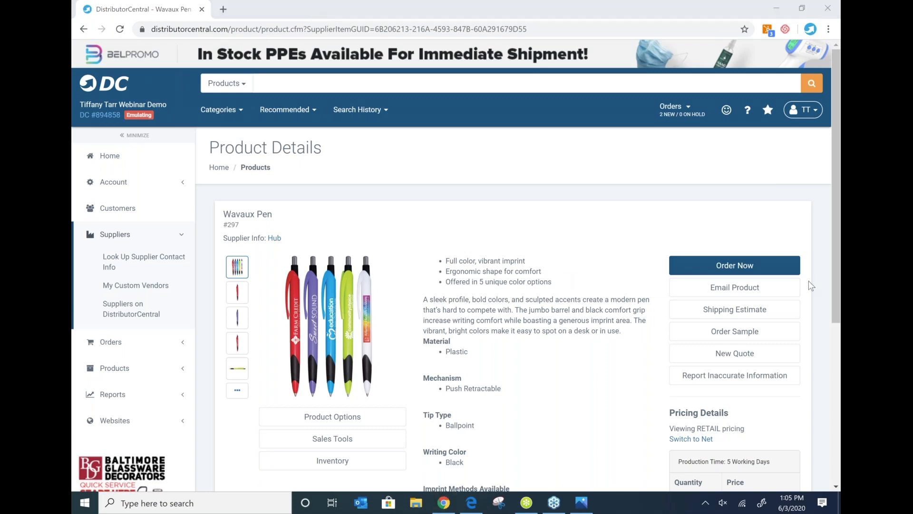
pyautogui.click(747, 269)
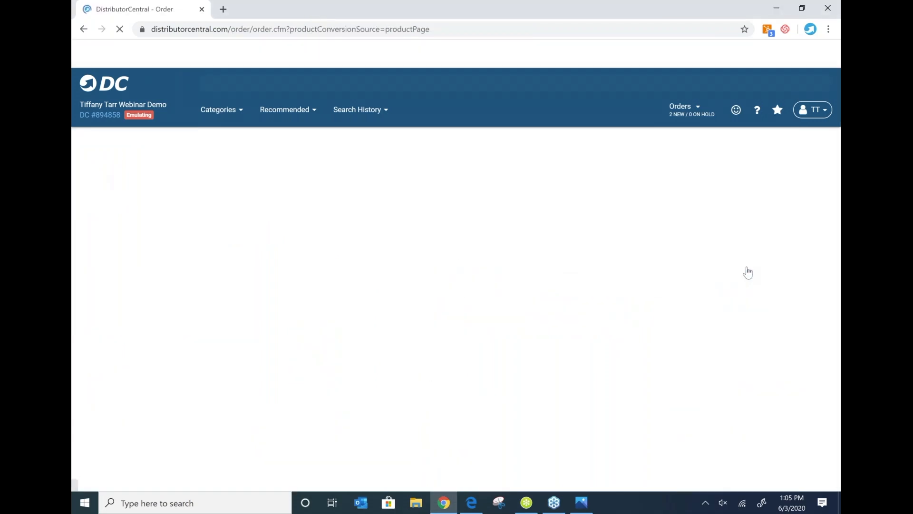
pyautogui.click(796, 315)
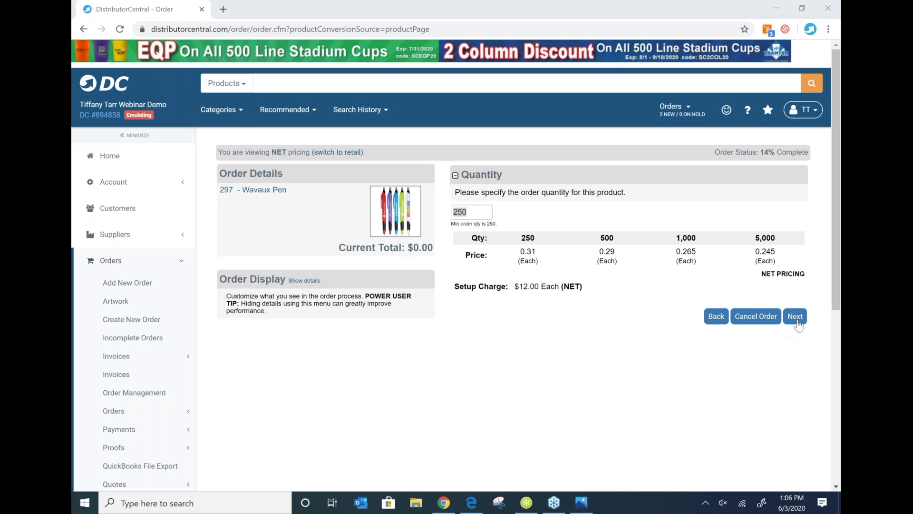
# Choose Lime Green as the product color and White as the silk screen imprint color for the 250-pen order.
pyautogui.click(795, 318)
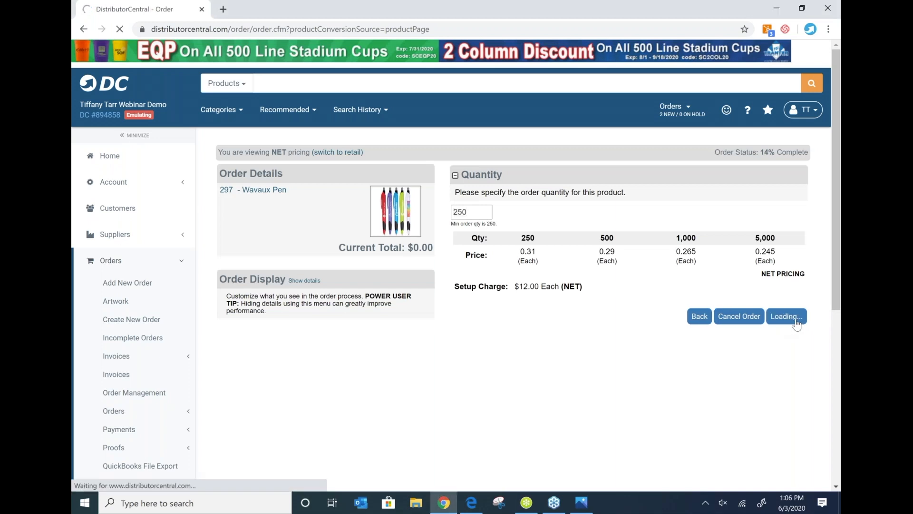
pyautogui.click(456, 309)
pyautogui.scroll(-1, 461, 286)
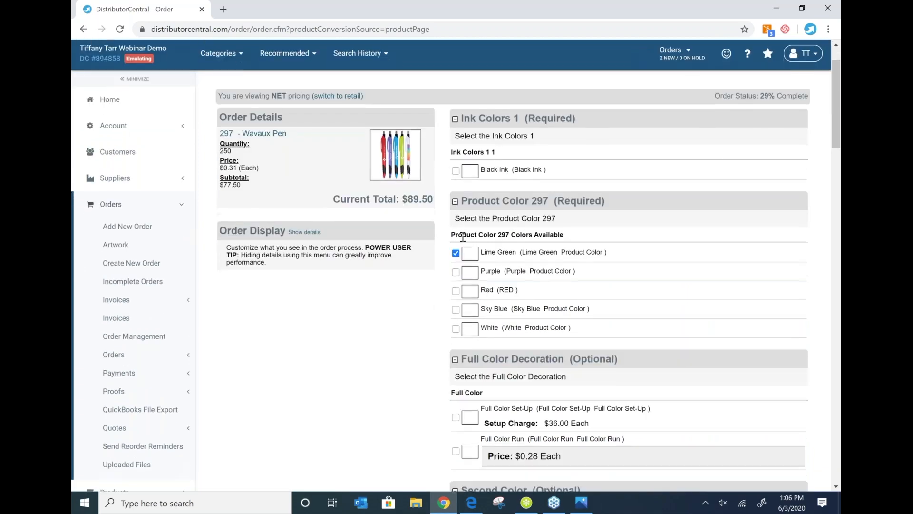
pyautogui.scroll(-3, 463, 237)
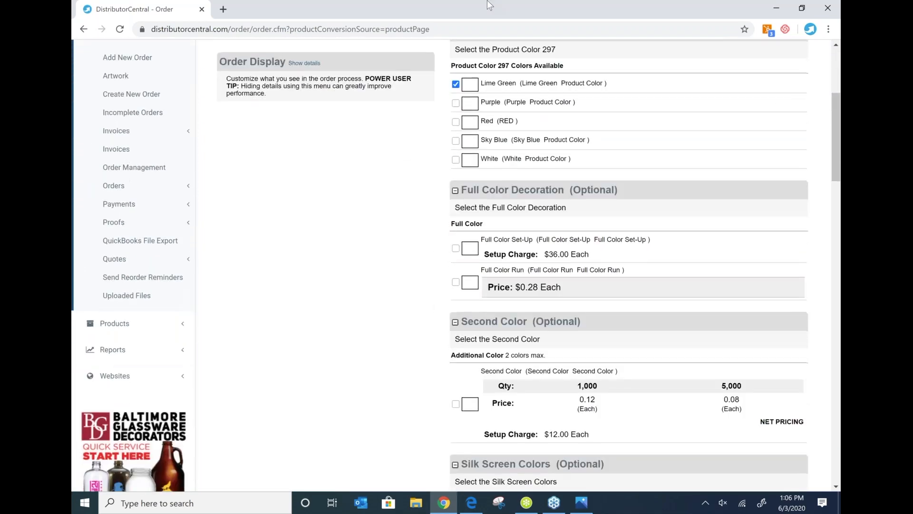
pyautogui.scroll(-3, 539, 155)
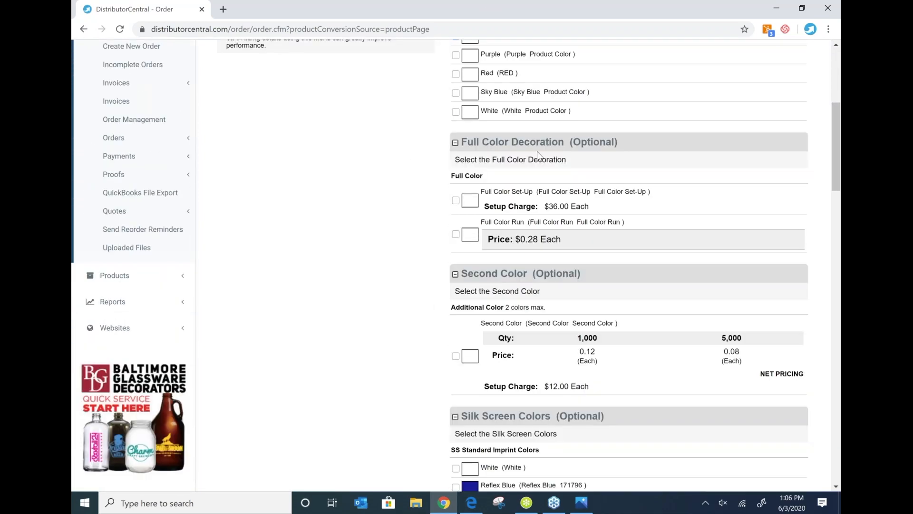
pyautogui.scroll(-5, 454, 70)
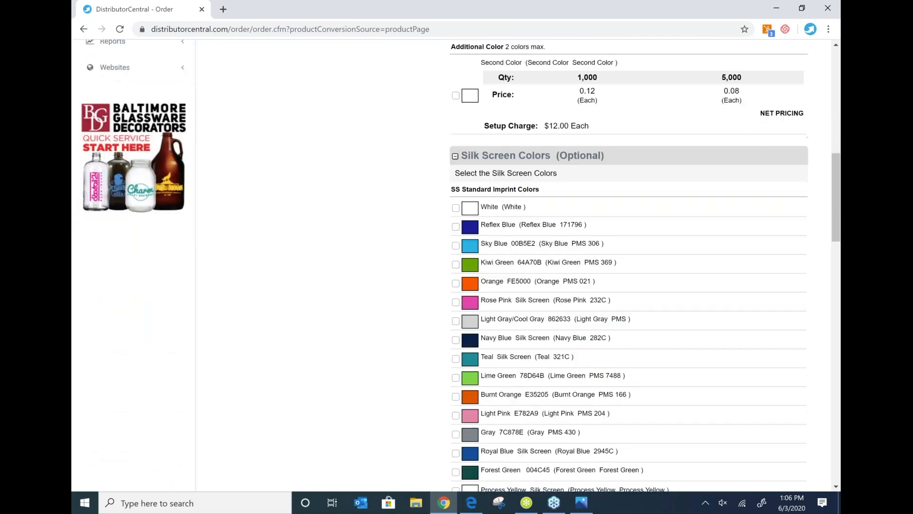
pyautogui.click(456, 66)
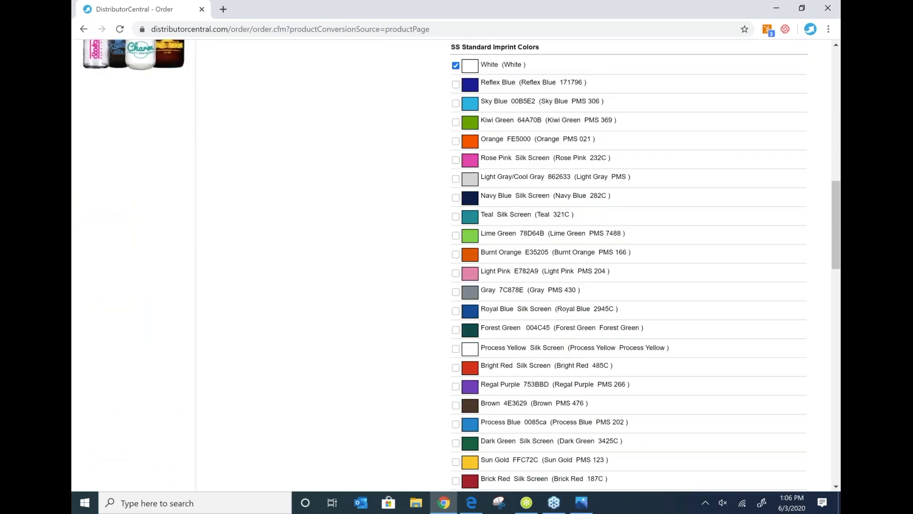
# Select the Color Change standard option and try to proceed past the product options.
pyautogui.scroll(-10, 578, 254)
pyautogui.click(456, 260)
pyautogui.scroll(-1, 695, 255)
pyautogui.scroll(-10, 695, 255)
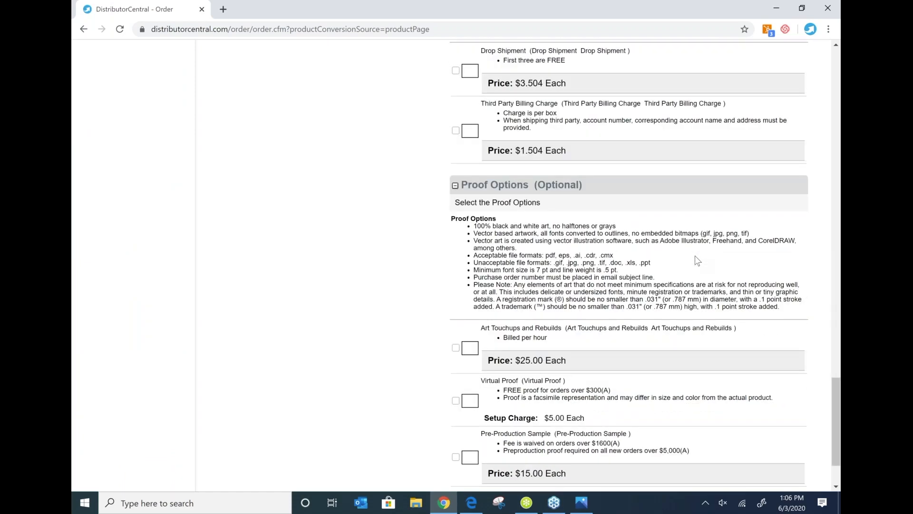
pyautogui.click(795, 427)
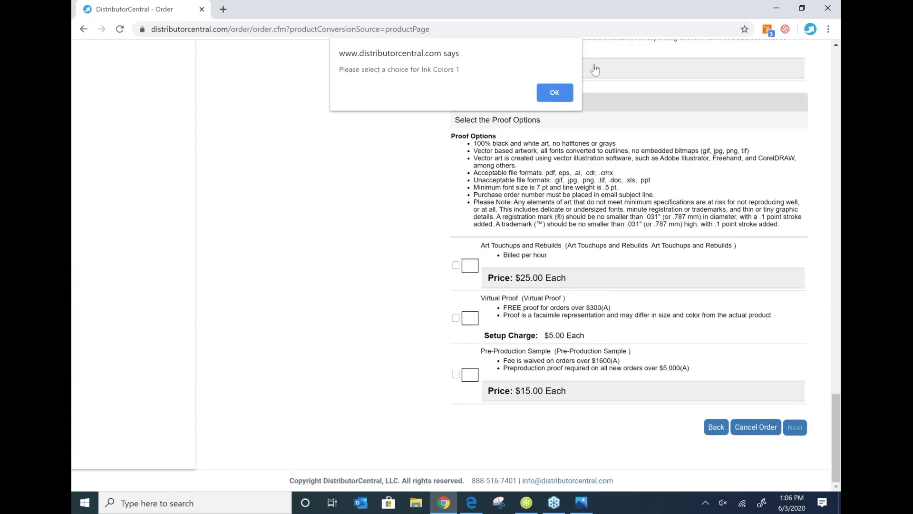
pyautogui.click(555, 92)
# Select Black Ink as the required ink color and continue to the product personalization page.
pyautogui.scroll(3, 555, 191)
pyautogui.scroll(20, 502, 194)
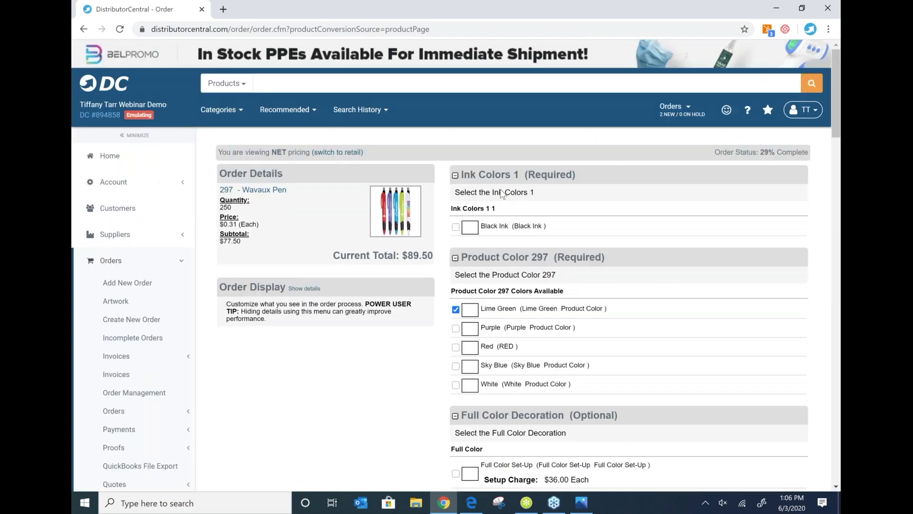
pyautogui.click(456, 227)
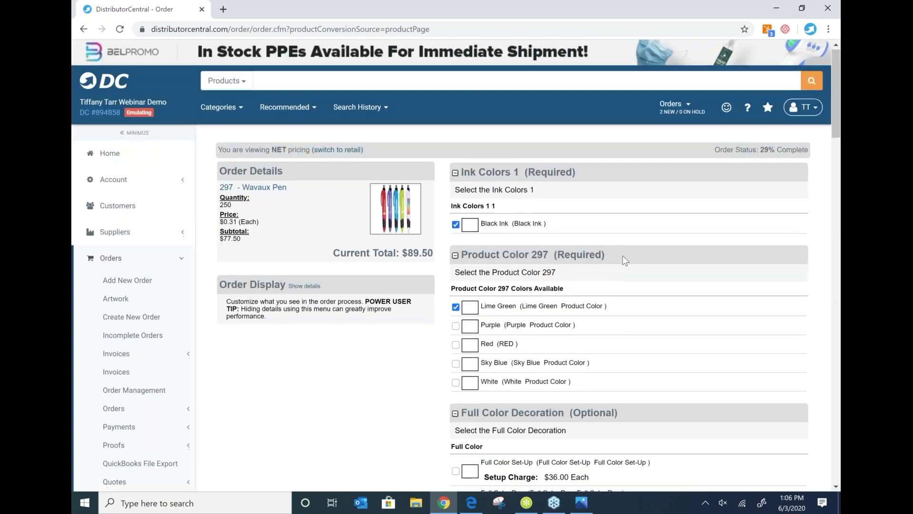
pyautogui.scroll(-20, 623, 255)
pyautogui.click(792, 427)
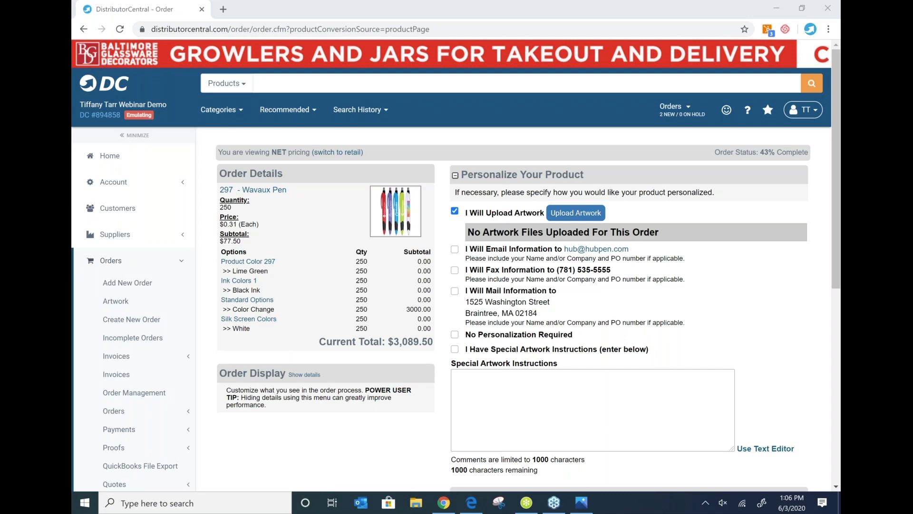
# Leave the order and return to the pen search results filtered to $2.
pyautogui.click(84, 29)
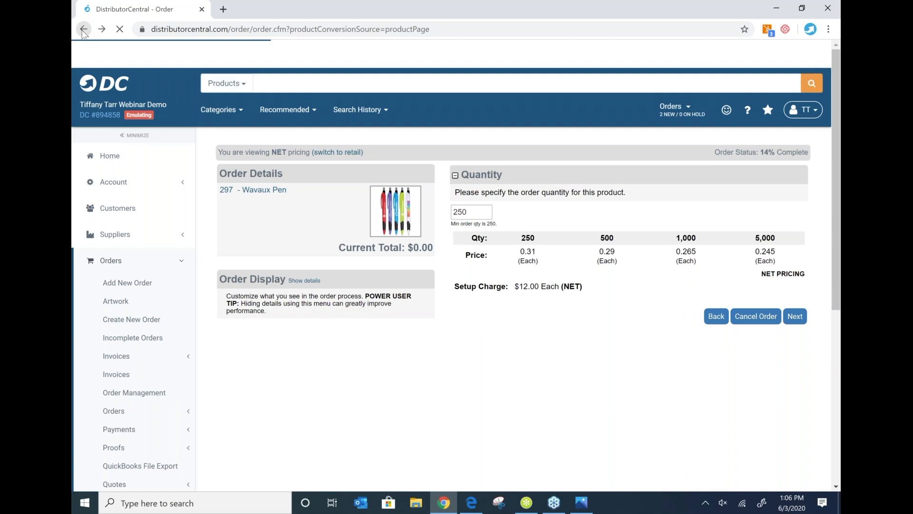
pyautogui.click(83, 30)
pyautogui.click(84, 30)
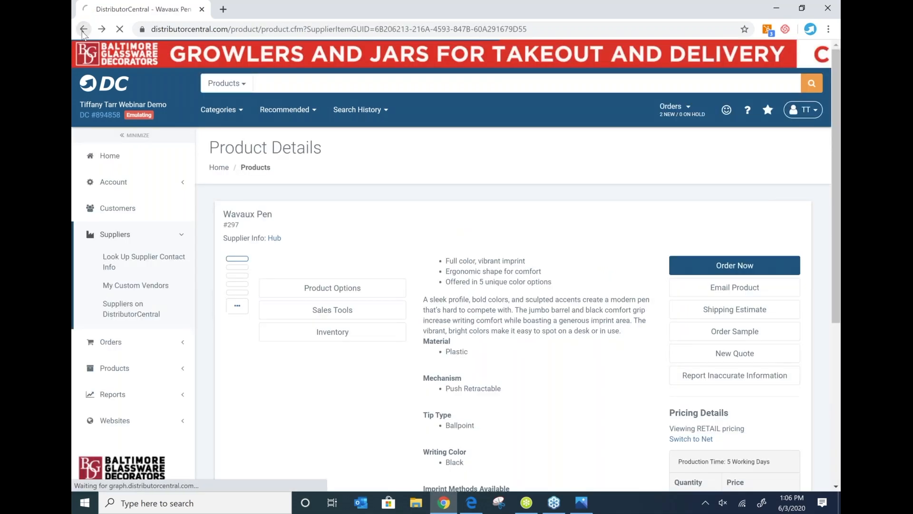
pyautogui.click(84, 30)
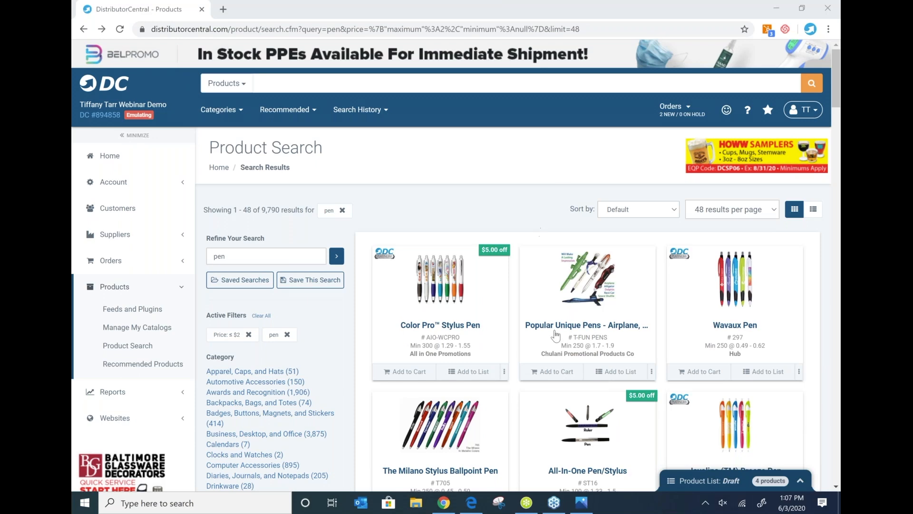
# Add the Color Pro Stylus Pen, Wavaux Pen, Dart Pen and Apex Mix or Match Ballpoint Pen to the product list.
pyautogui.click(456, 374)
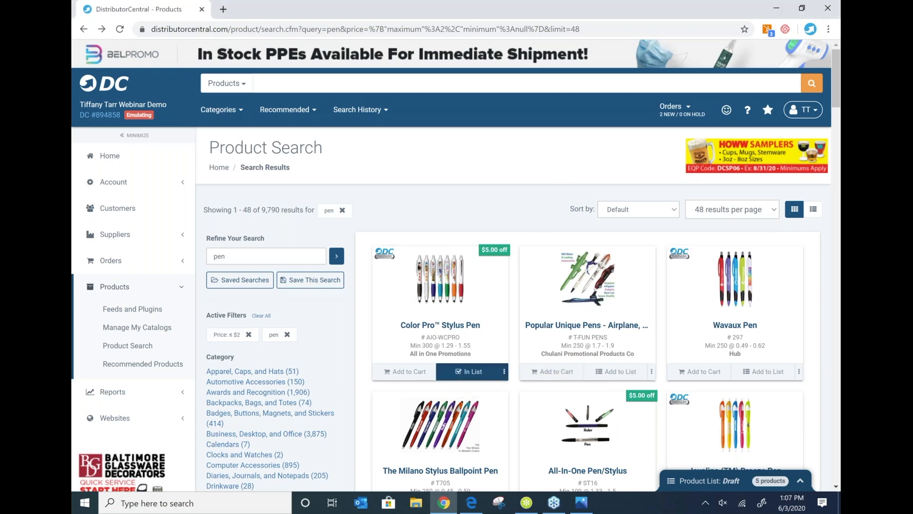
pyautogui.click(762, 372)
pyautogui.scroll(-10, 548, 310)
pyautogui.scroll(-1, 484, 248)
pyautogui.click(471, 334)
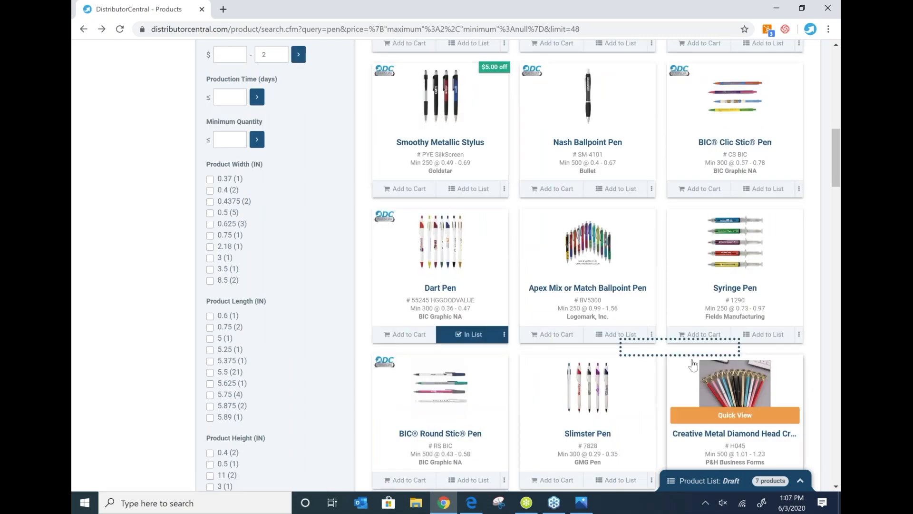
pyautogui.click(618, 334)
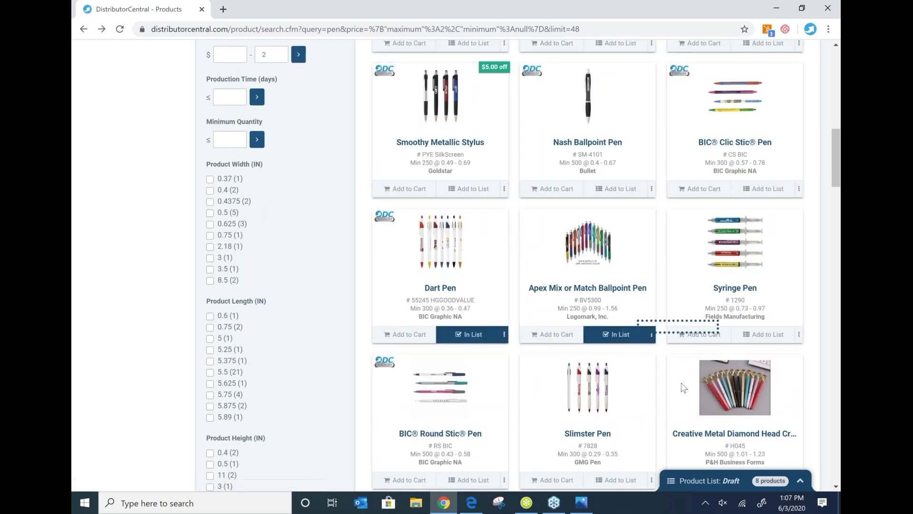
# Expand the draft product list and remove the four stadium cups from it, keeping only the pens.
pyautogui.click(801, 481)
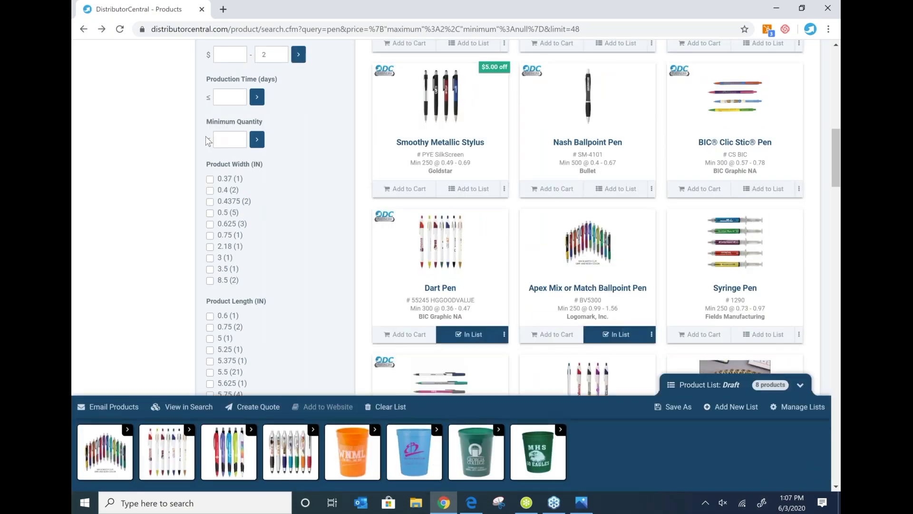
pyautogui.click(555, 46)
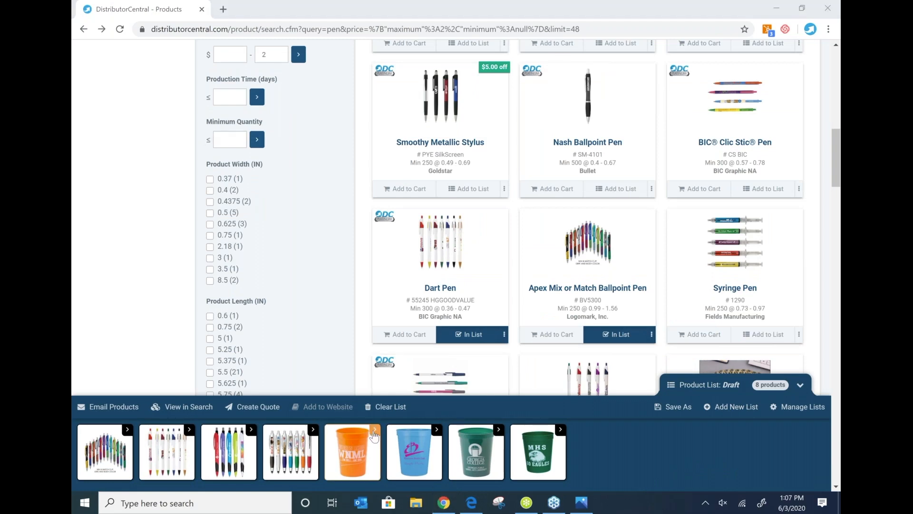
pyautogui.click(376, 433)
pyautogui.click(450, 463)
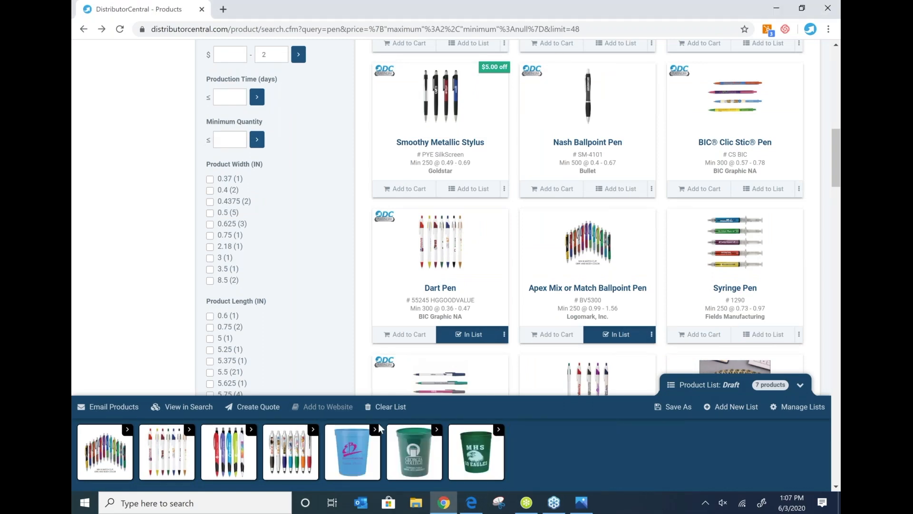
pyautogui.click(376, 432)
pyautogui.click(466, 458)
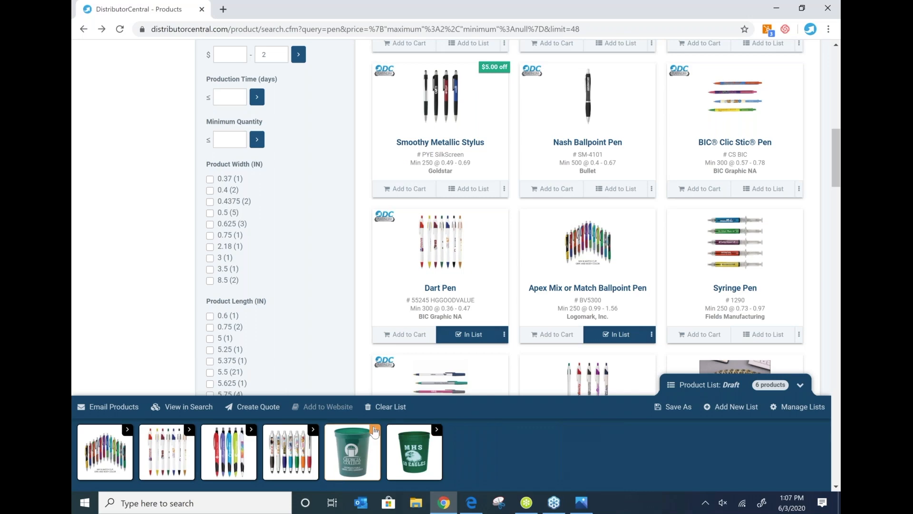
pyautogui.click(375, 430)
pyautogui.click(469, 460)
pyautogui.click(375, 431)
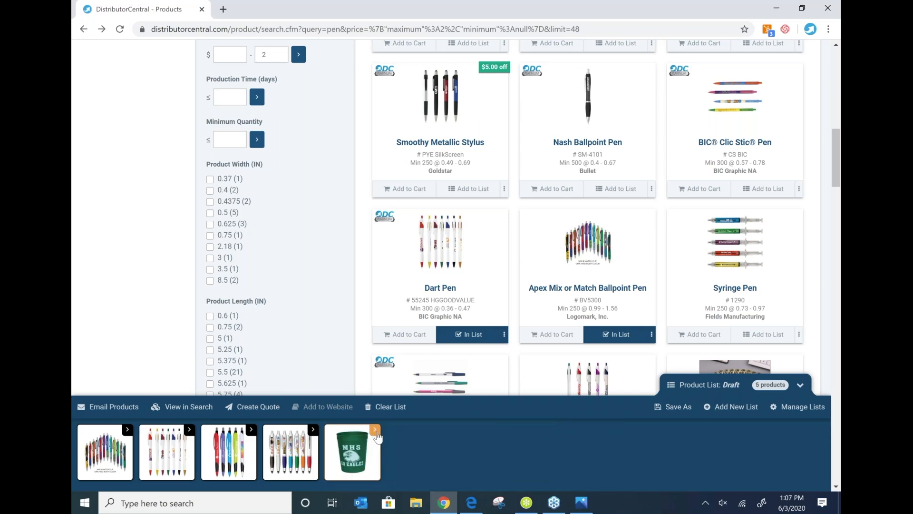
pyautogui.click(468, 461)
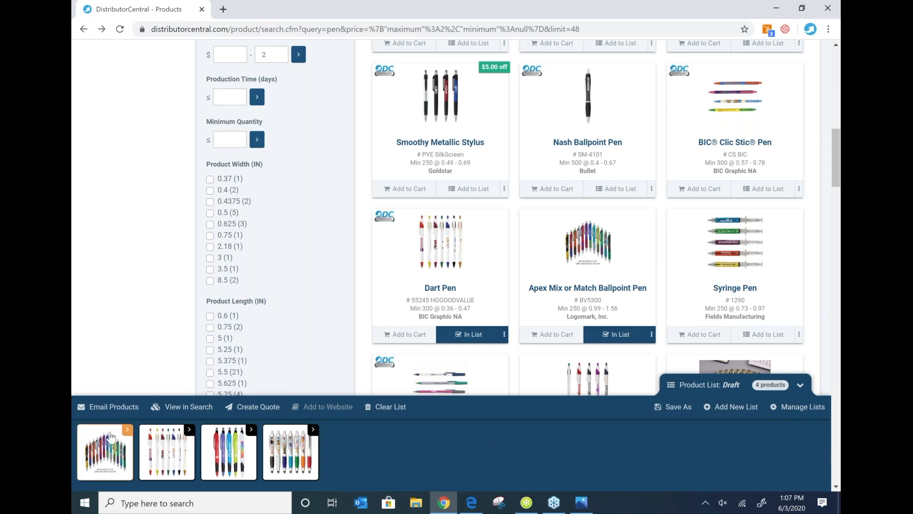
# Open the email form for the draft product list and review its fields and send options.
pyautogui.click(110, 407)
pyautogui.click(352, 189)
pyautogui.click(352, 189)
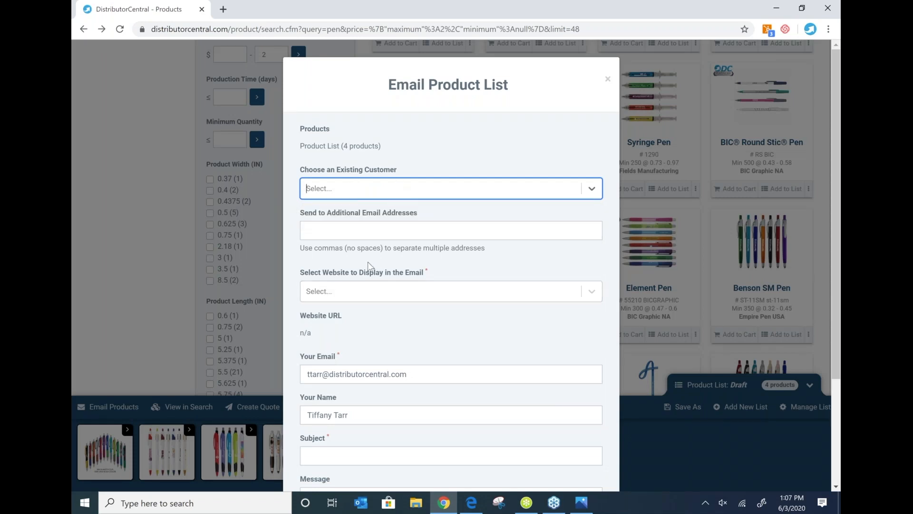
pyautogui.scroll(-3, 369, 267)
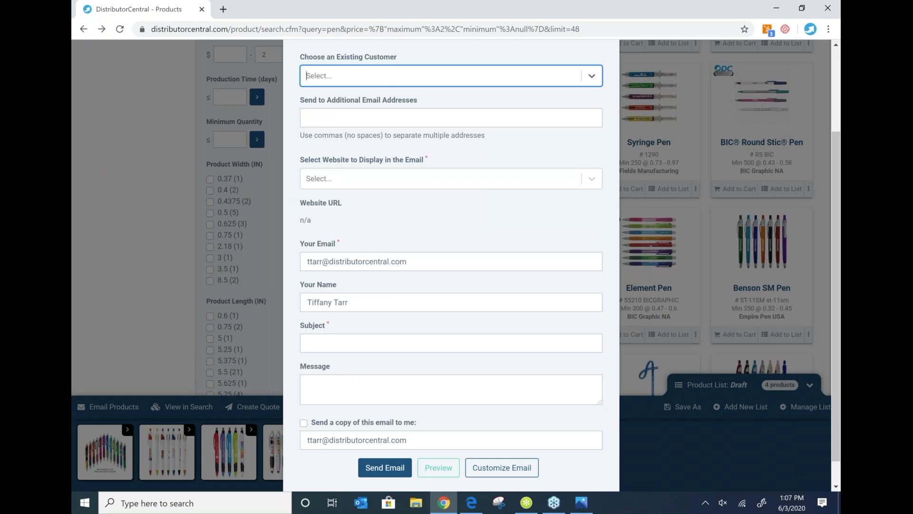
pyautogui.click(340, 468)
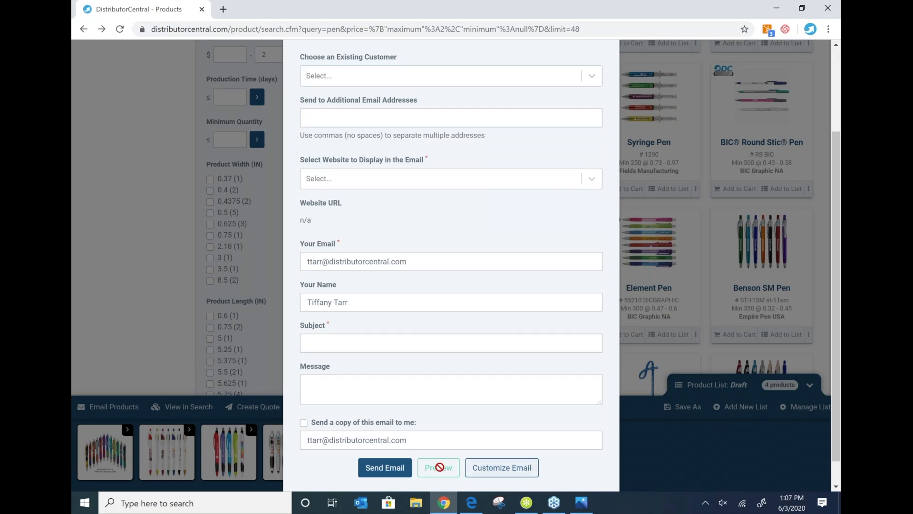
# Enter the recipient's e-mail address as an additional address and select Demott1 as the website to display in the email.
pyautogui.scroll(3, 419, 172)
pyautogui.click(424, 187)
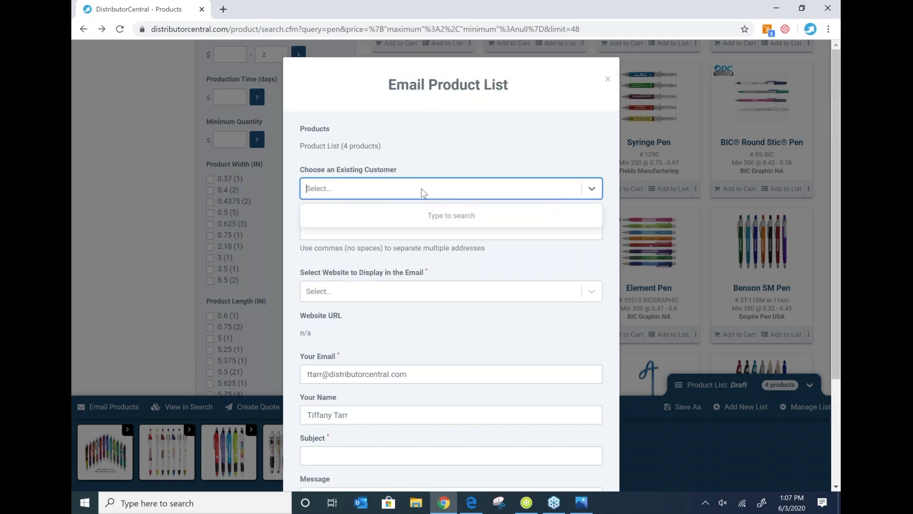
pyautogui.write('ttar')
pyautogui.click(382, 230)
pyautogui.write('tt')
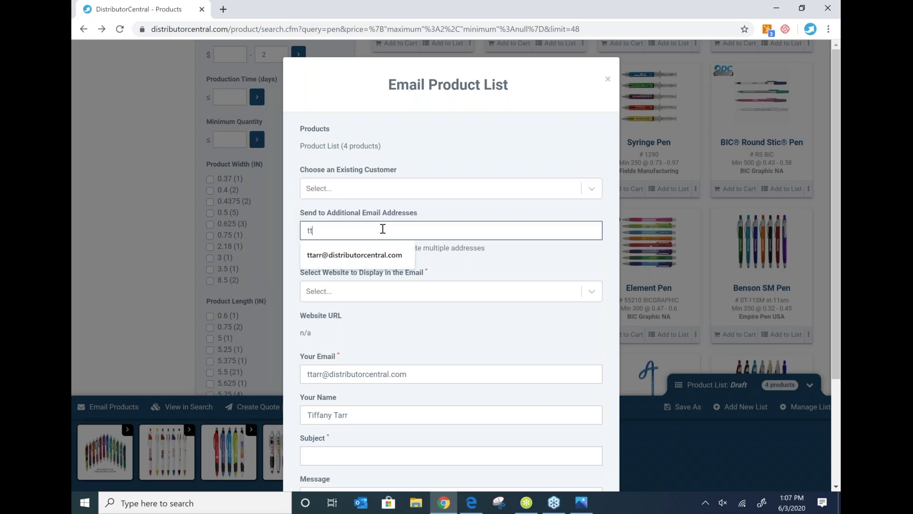
pyautogui.click(367, 253)
pyautogui.click(406, 293)
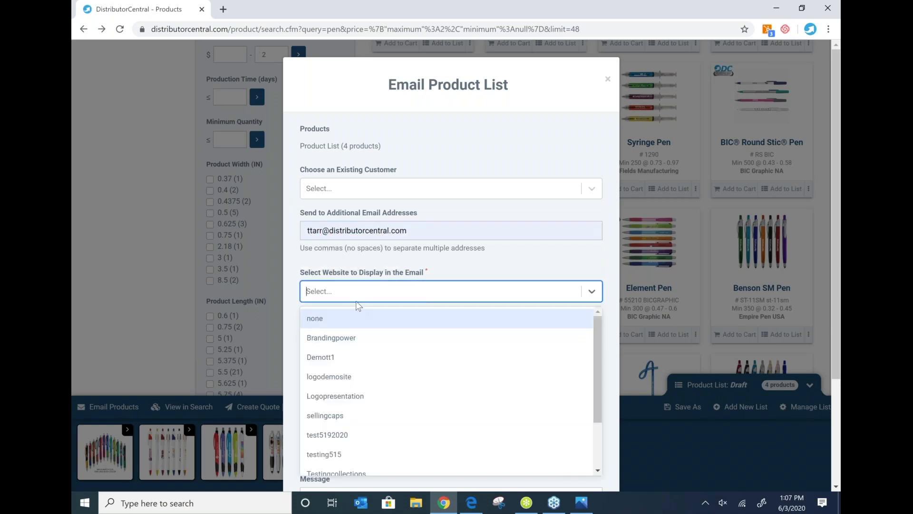
pyautogui.click(327, 358)
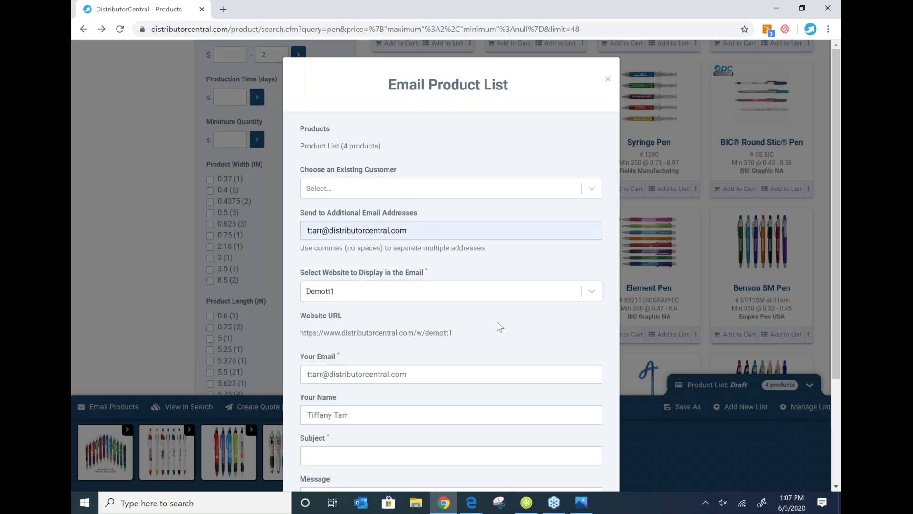
# Preview the product list email and examine the Color Pro Stylus Pen's details, image and pricing.
pyautogui.scroll(-1, 500, 326)
pyautogui.scroll(-1, 499, 326)
pyautogui.click(438, 438)
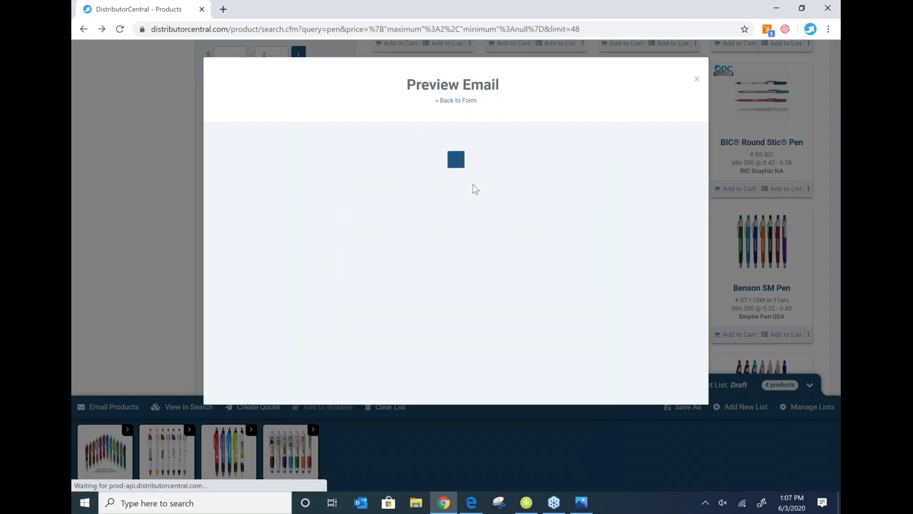
pyautogui.scroll(-4, 449, 224)
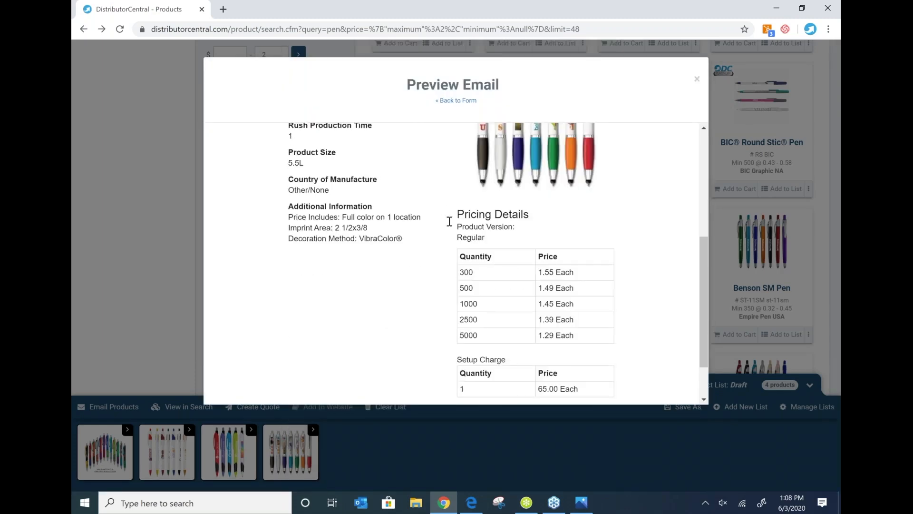
pyautogui.scroll(-2, 448, 220)
pyautogui.scroll(10, 465, 126)
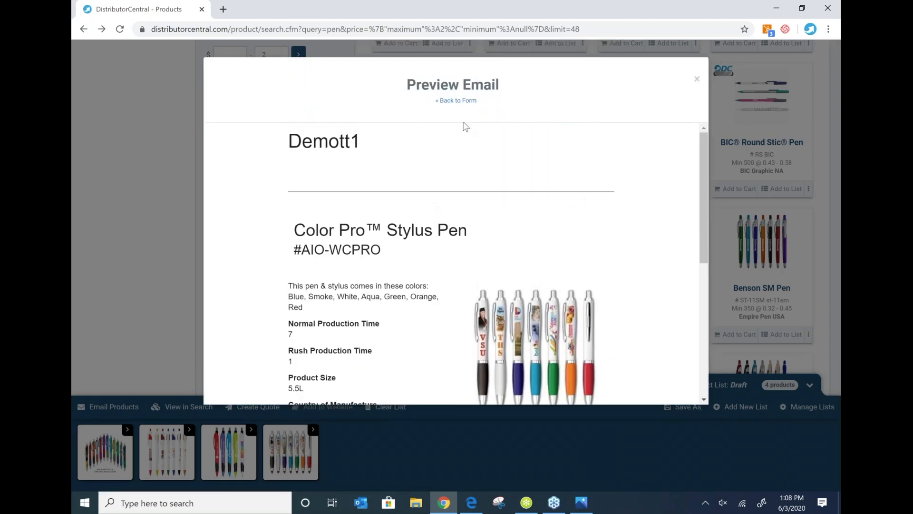
pyautogui.scroll(-2, 459, 184)
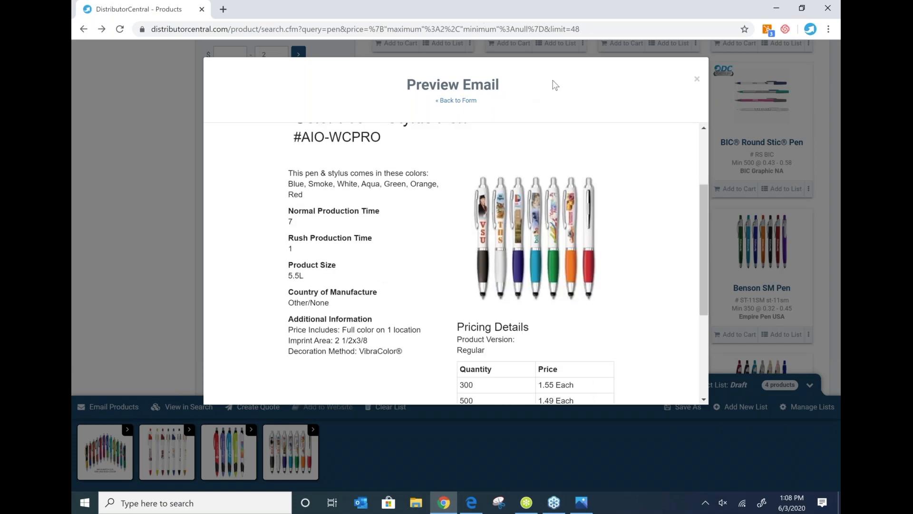
pyautogui.tripleClick(479, 109)
pyautogui.click(738, 17)
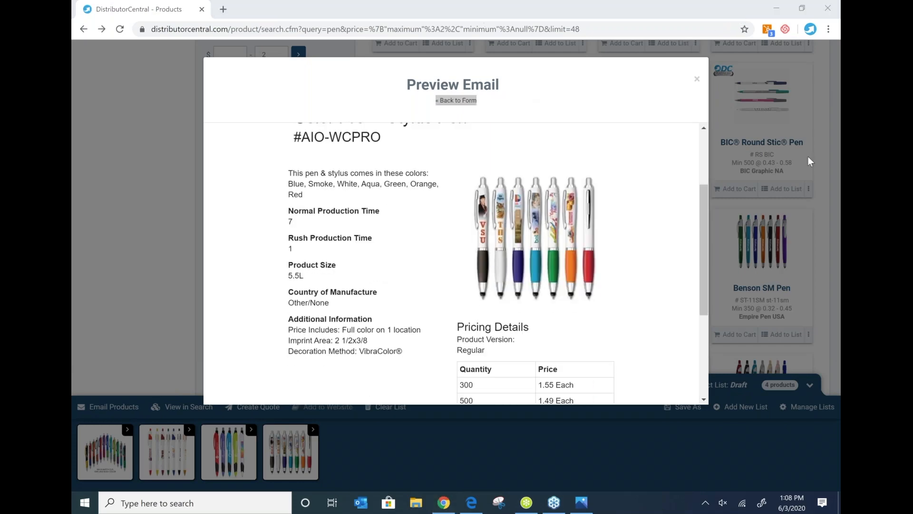
# Close the email preview and create a quote from the four listed pens with the default quantities and retail pricing.
pyautogui.click(697, 79)
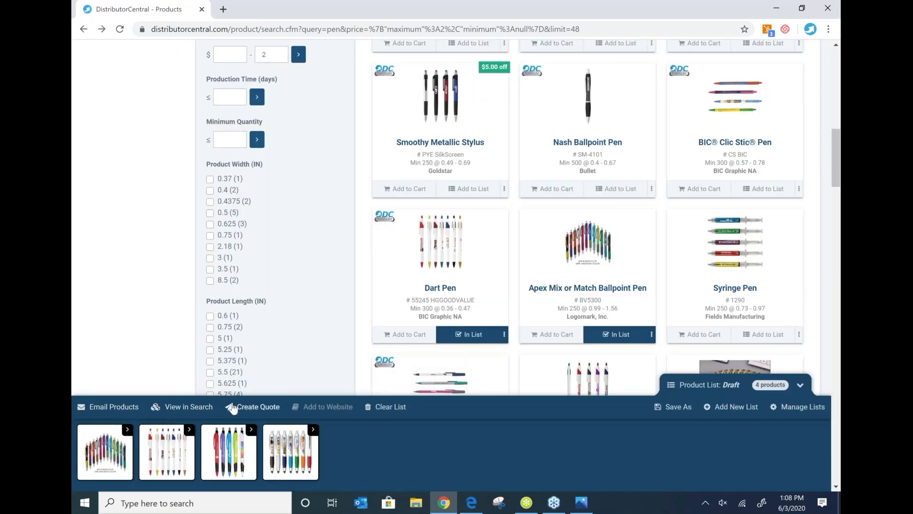
pyautogui.click(244, 410)
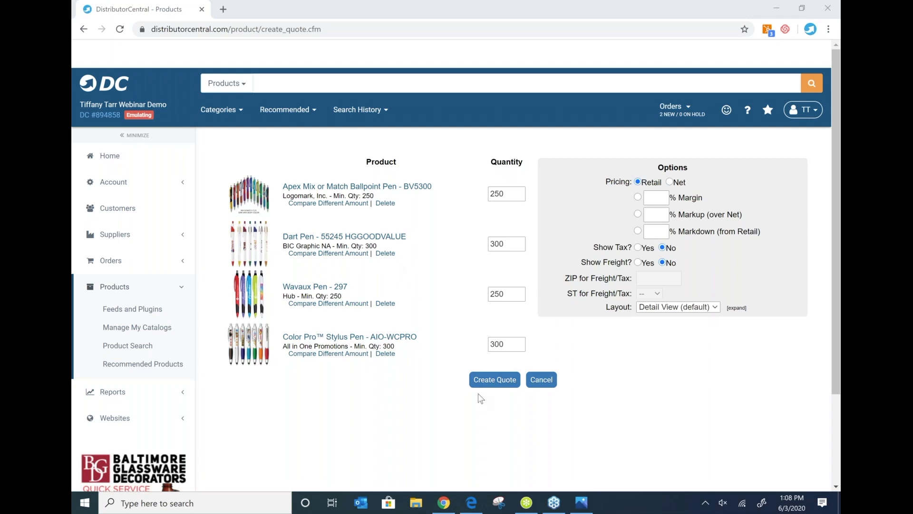
pyautogui.click(494, 382)
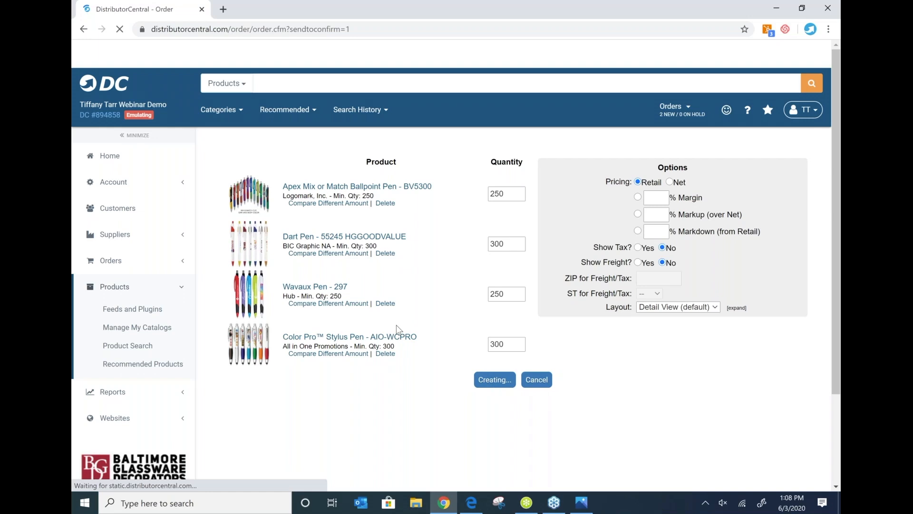
# Delete the entire description of the Apex Mix or Match Ballpoint Pen and remove its product image from the quote.
pyautogui.scroll(-2, 399, 329)
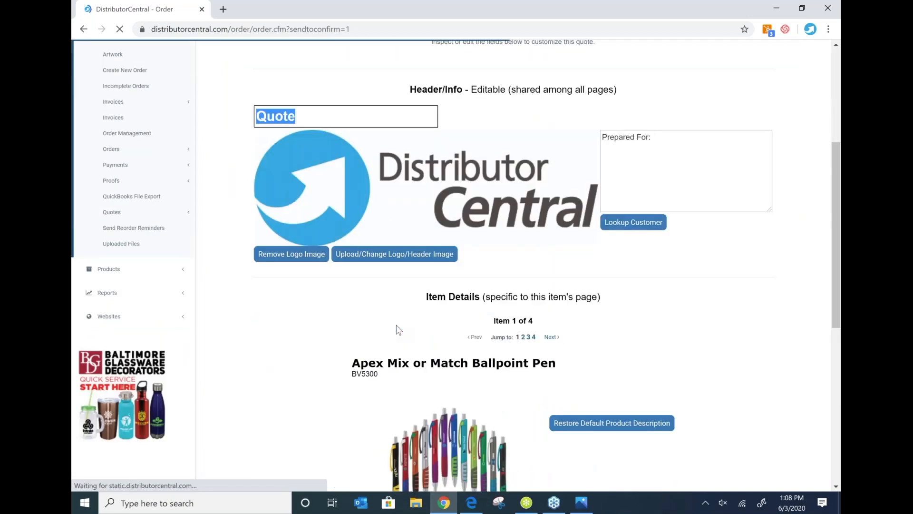
pyautogui.scroll(-1, 399, 329)
pyautogui.scroll(-6, 399, 329)
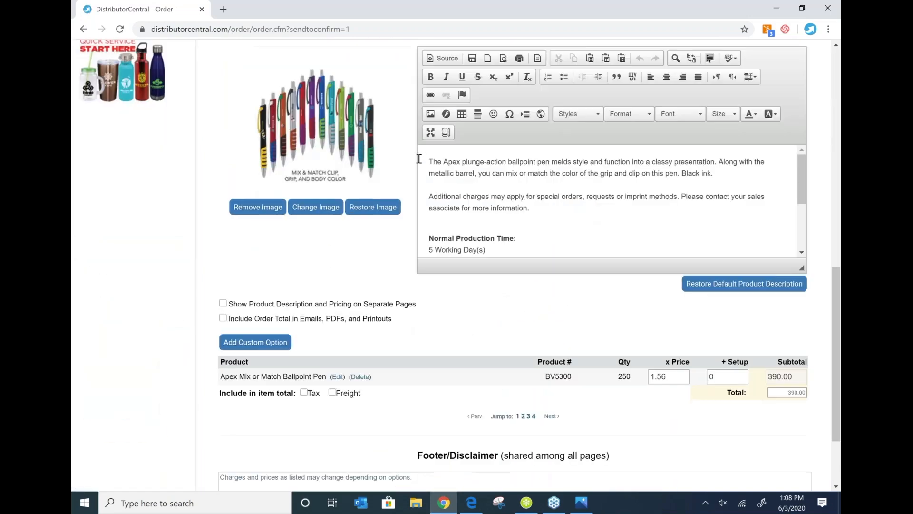
pyautogui.moveTo(431, 159); pyautogui.dragTo(806, 347)
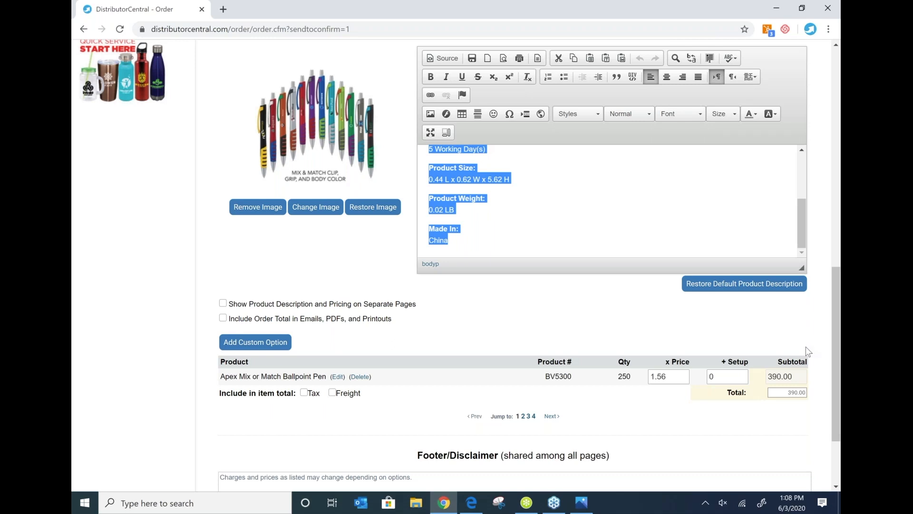
pyautogui.press('Delete')
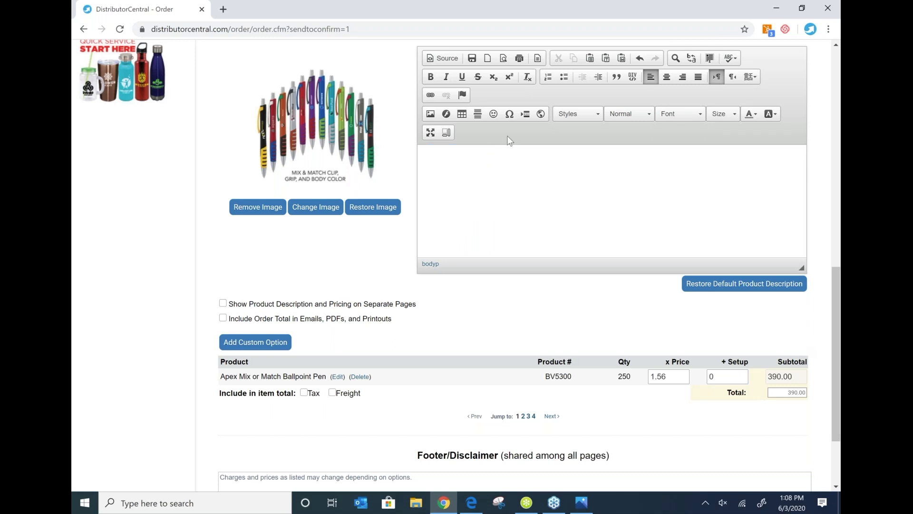
pyautogui.click(267, 209)
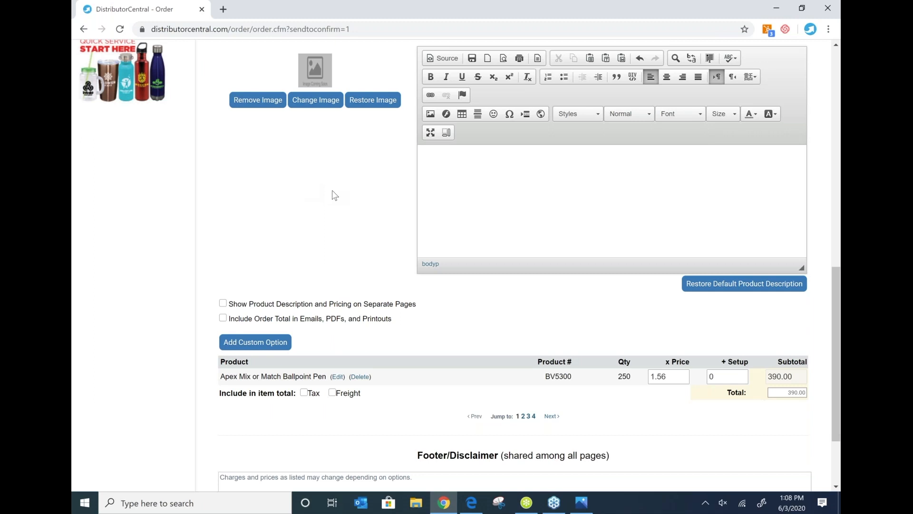
# Set the unit price of the Apex Mix or Match Ballpoint Pen in the quote to 1.5.
pyautogui.scroll(-2, 599, 253)
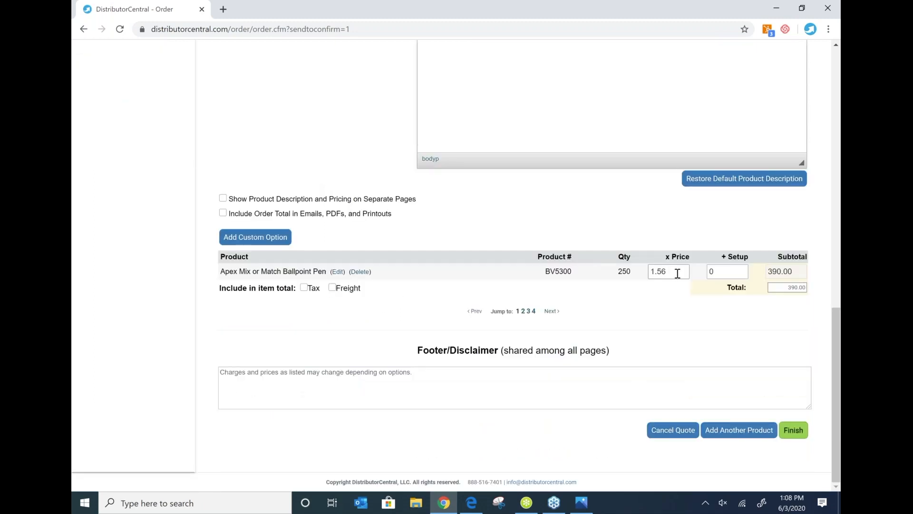
pyautogui.moveTo(678, 274); pyautogui.dragTo(647, 274)
pyautogui.write('50')
pyautogui.click(680, 308)
# Go to the quote's second item, the Dart Pen, and examine its description, image, price, setup and total fields.
pyautogui.click(522, 312)
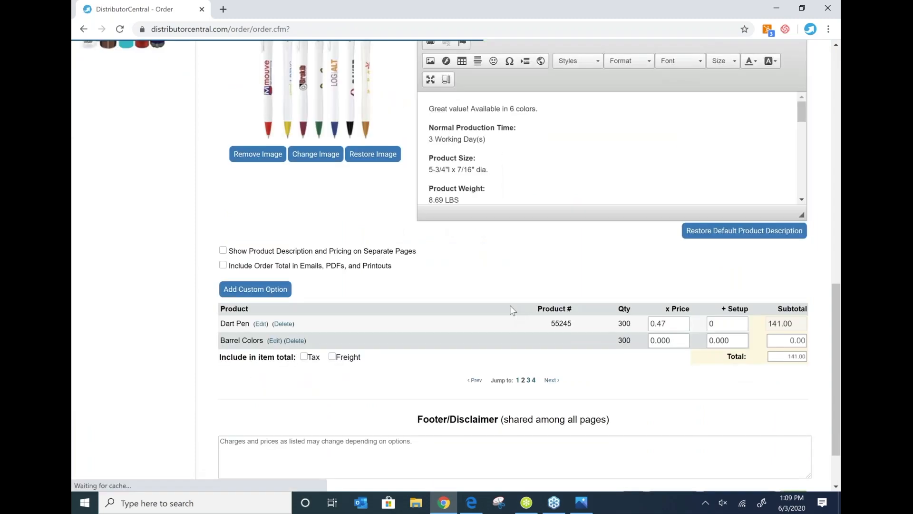
pyautogui.doubleClick(615, 116)
pyautogui.click(539, 119)
pyautogui.scroll(3, 461, 116)
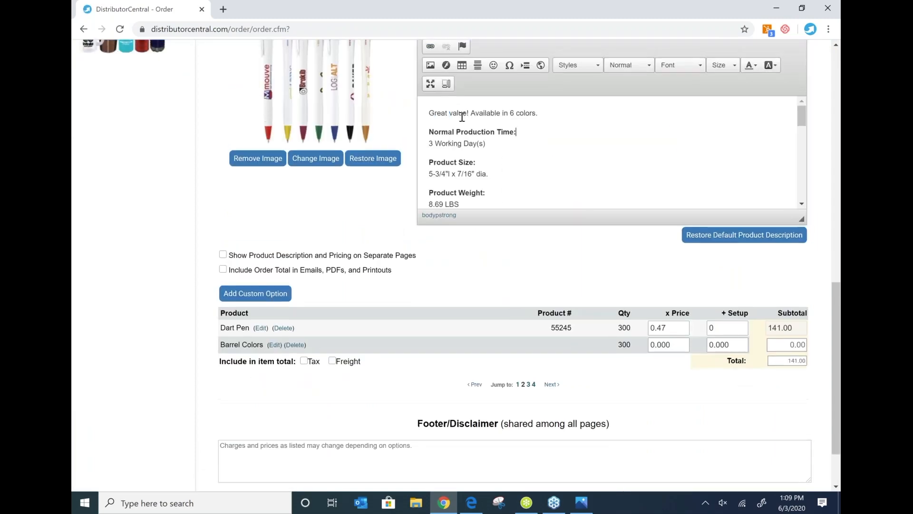
pyautogui.scroll(2, 461, 116)
pyautogui.scroll(-1, 461, 116)
pyautogui.moveTo(430, 334); pyautogui.dragTo(536, 427)
pyautogui.click(694, 344)
pyautogui.scroll(6, 693, 344)
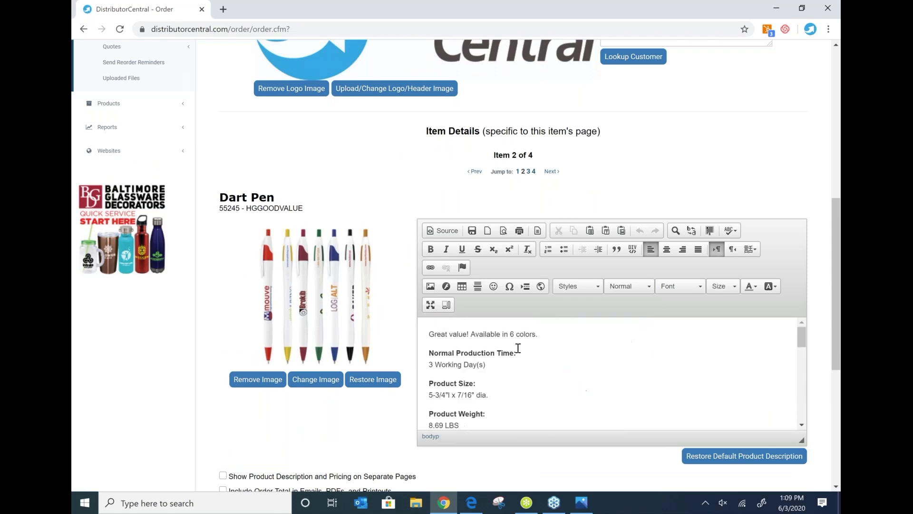
pyautogui.scroll(-5, 336, 214)
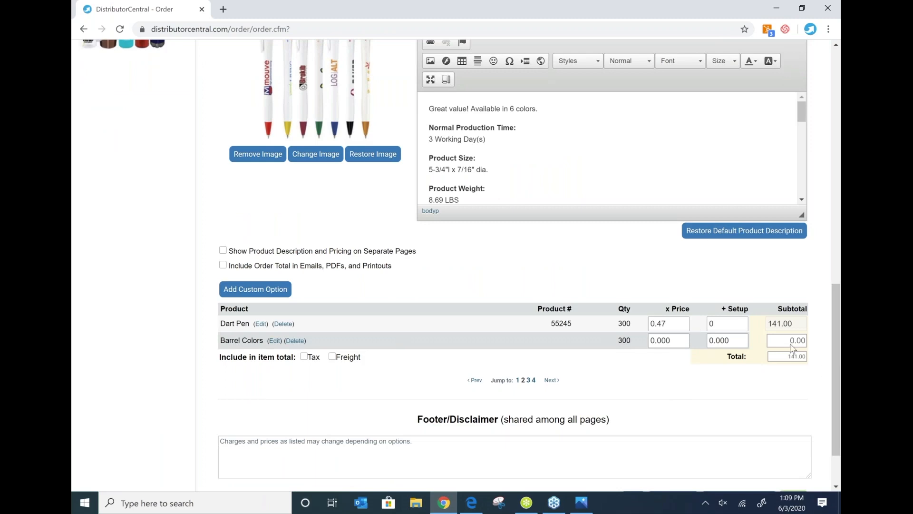
pyautogui.scroll(-2, 789, 350)
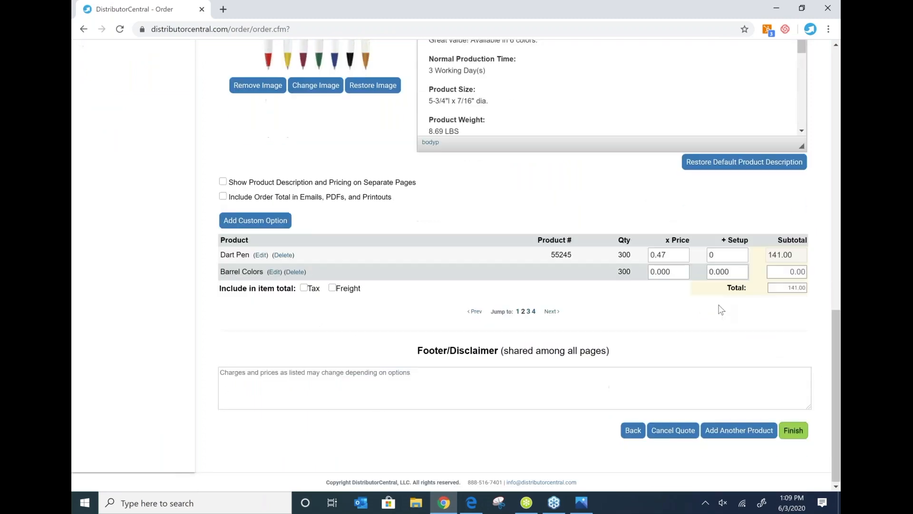
# Go through the Wavaux Pen and Color Pro Stylus Pen pages of the quote and finish the quote.
pyautogui.click(529, 312)
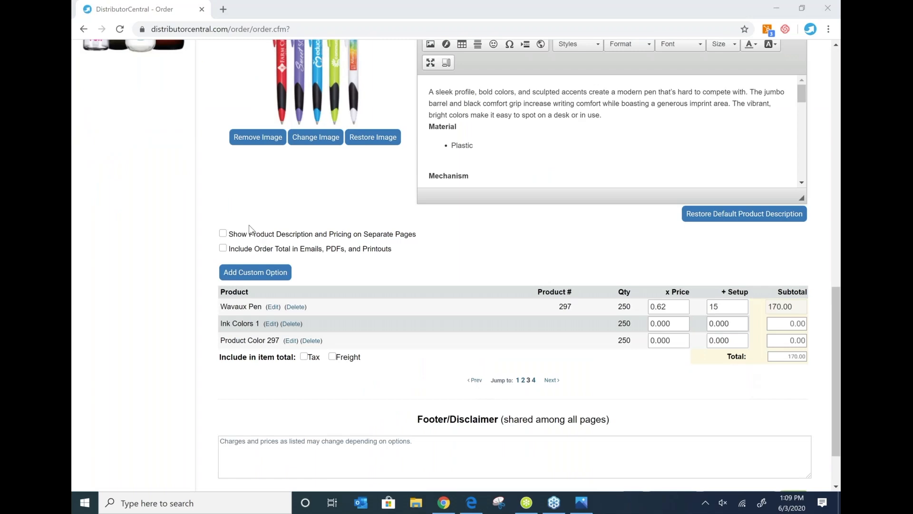
pyautogui.click(533, 379)
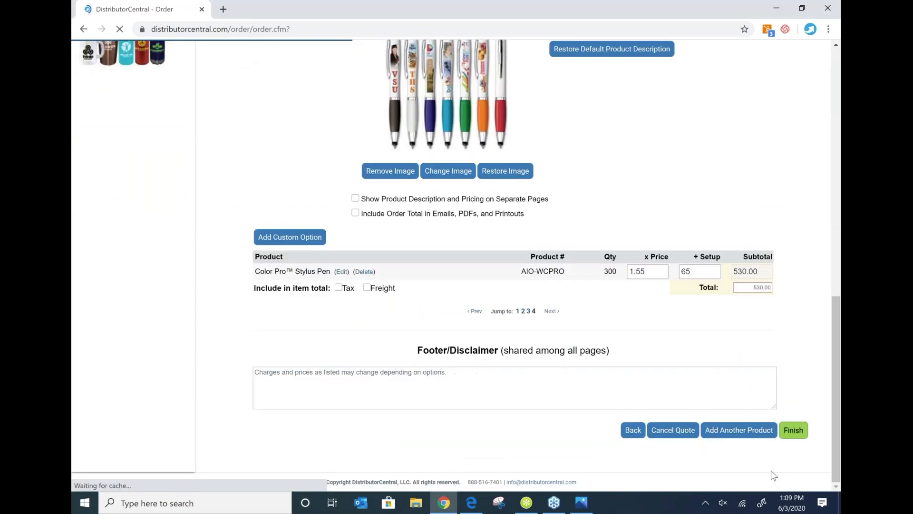
pyautogui.click(800, 430)
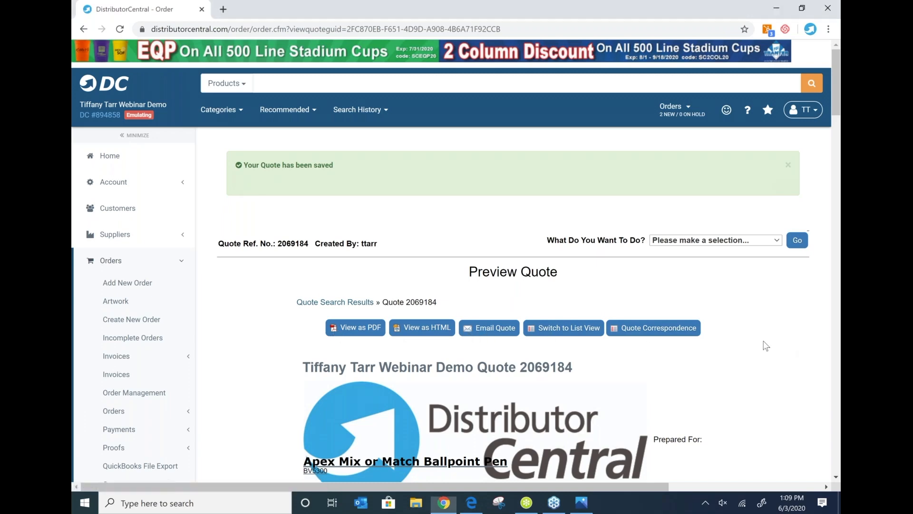
# Look through the saved quote's preview and reopen the quote for editing.
pyautogui.scroll(-15, 764, 342)
pyautogui.scroll(15, 763, 345)
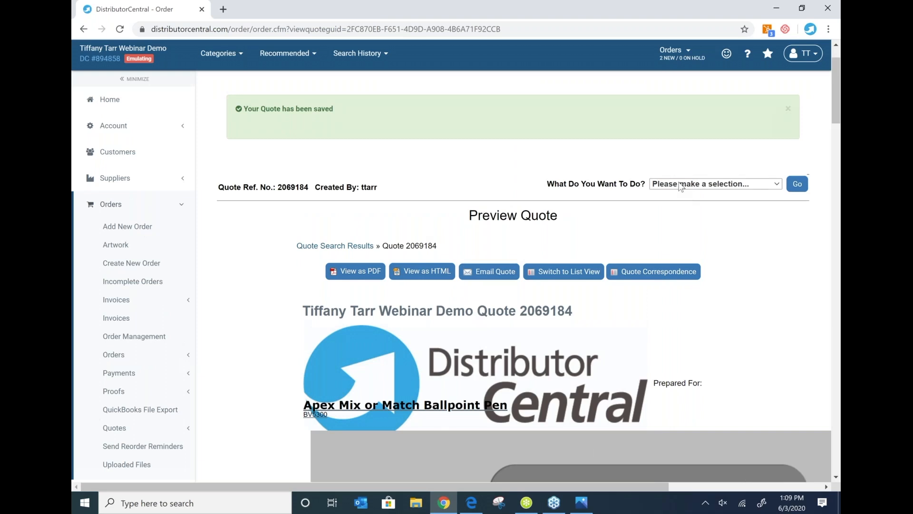
pyautogui.click(680, 184)
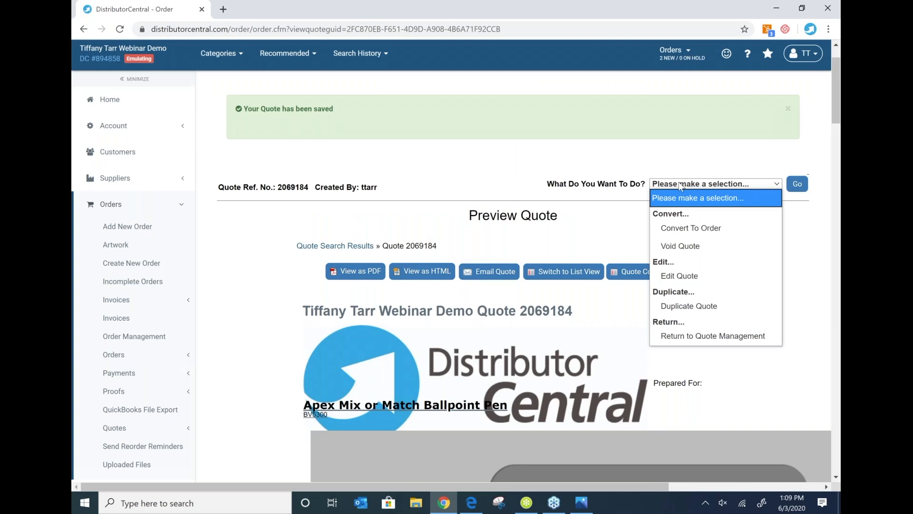
pyautogui.click(684, 275)
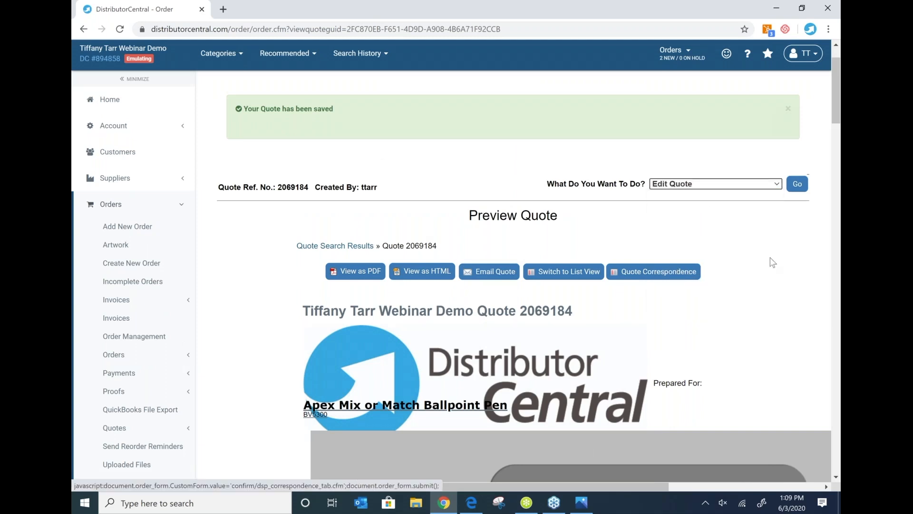
pyautogui.click(799, 187)
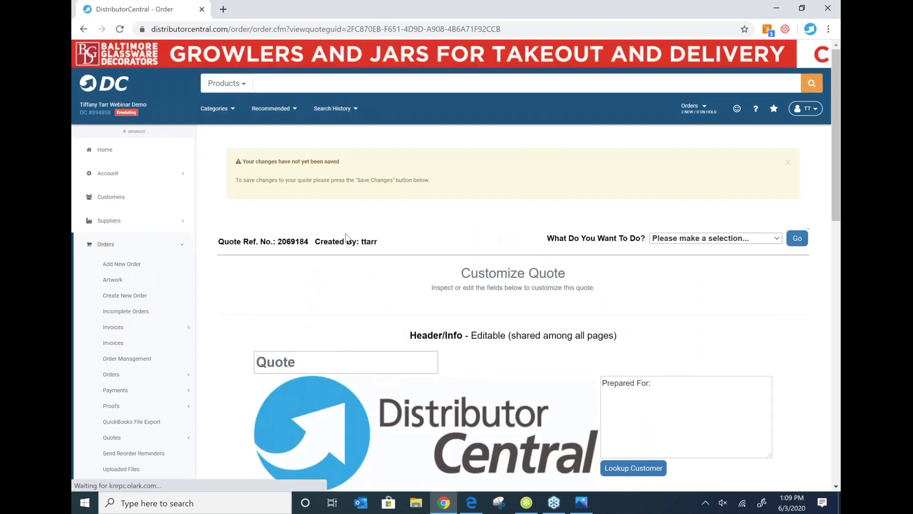
# Examine the Customize Quote page's item details, footer, save options and available follow-up actions.
pyautogui.scroll(-3, 346, 235)
pyautogui.scroll(-8, 345, 233)
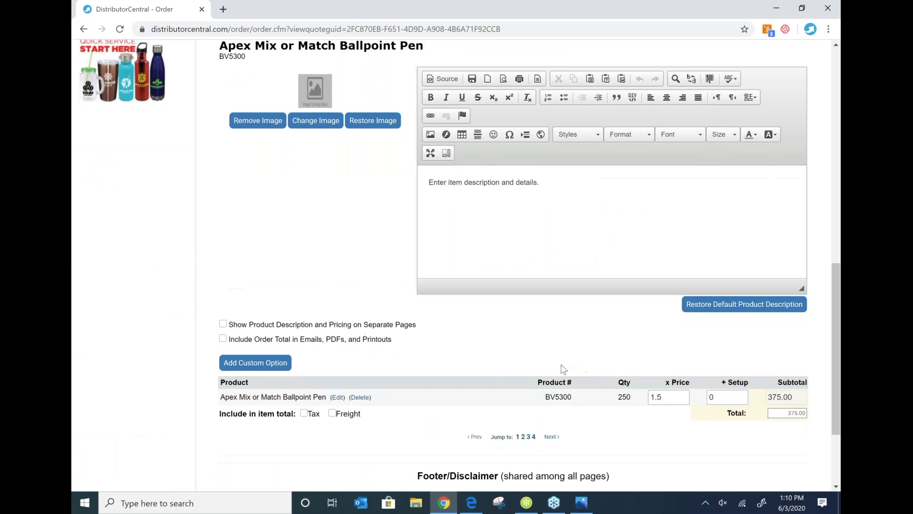
pyautogui.scroll(5, 647, 368)
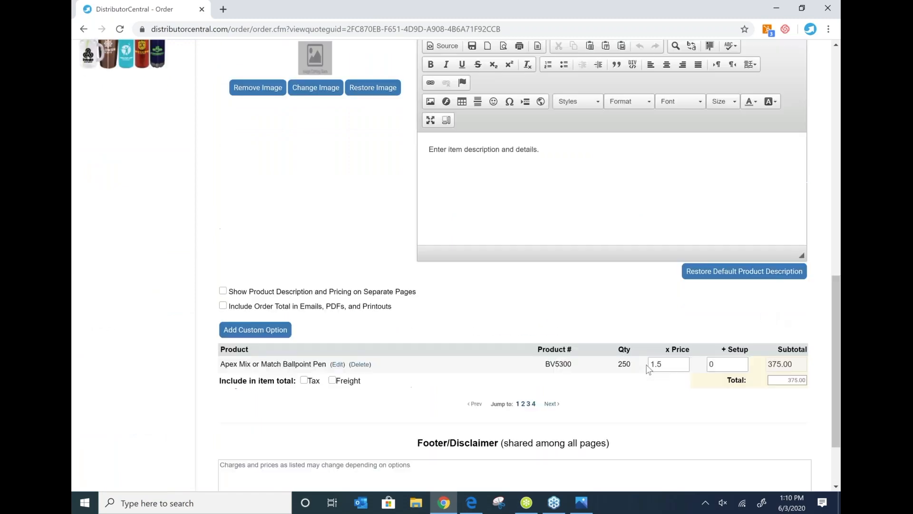
pyautogui.scroll(-6, 737, 319)
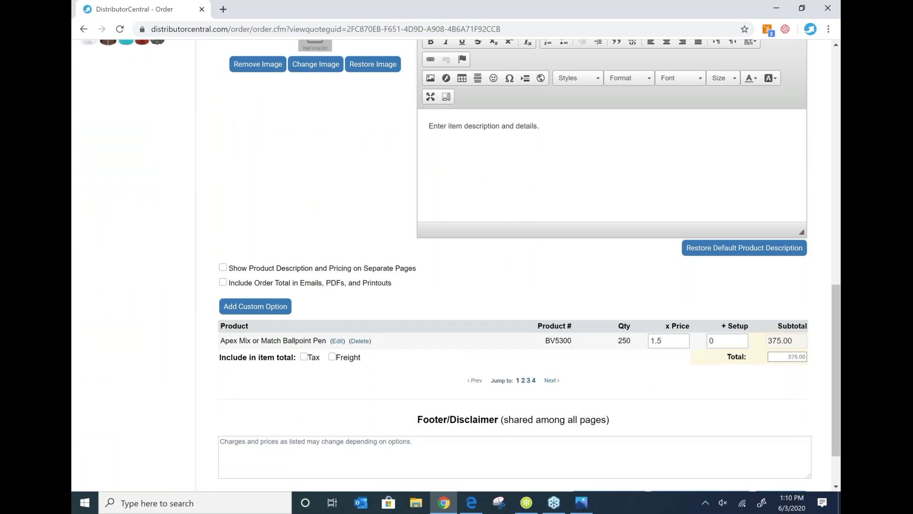
pyautogui.scroll(-1, 744, 331)
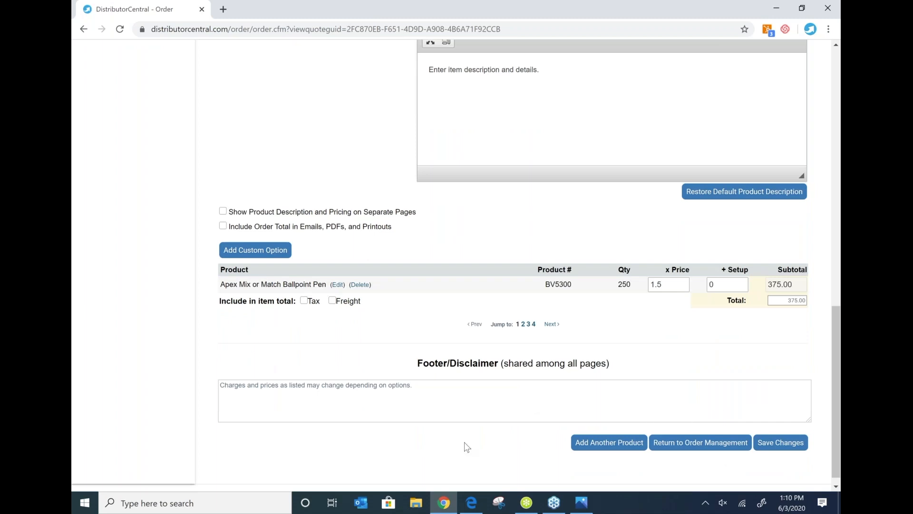
pyautogui.scroll(7, 466, 446)
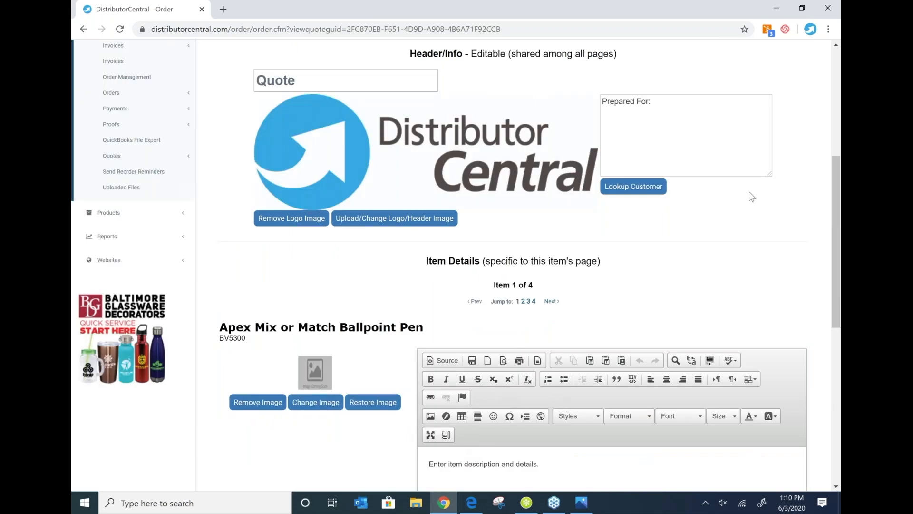
pyautogui.scroll(4, 729, 170)
pyautogui.click(765, 186)
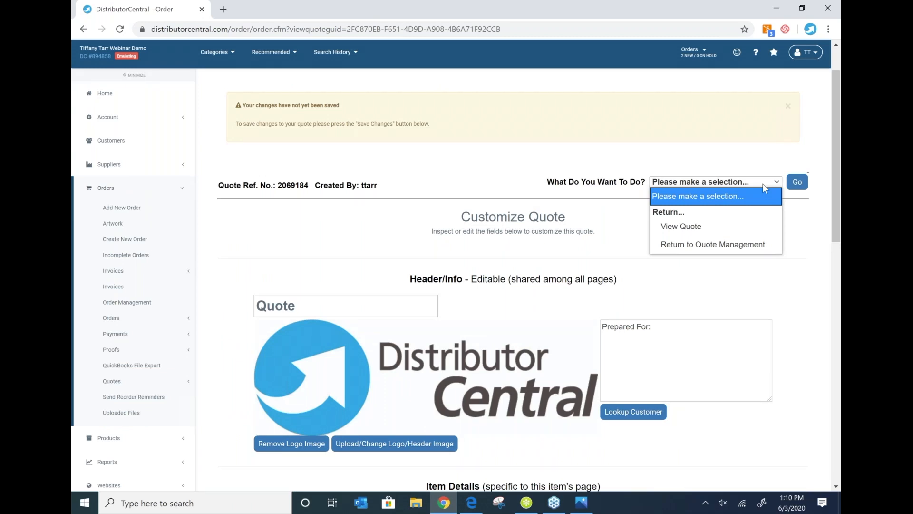
pyautogui.click(740, 327)
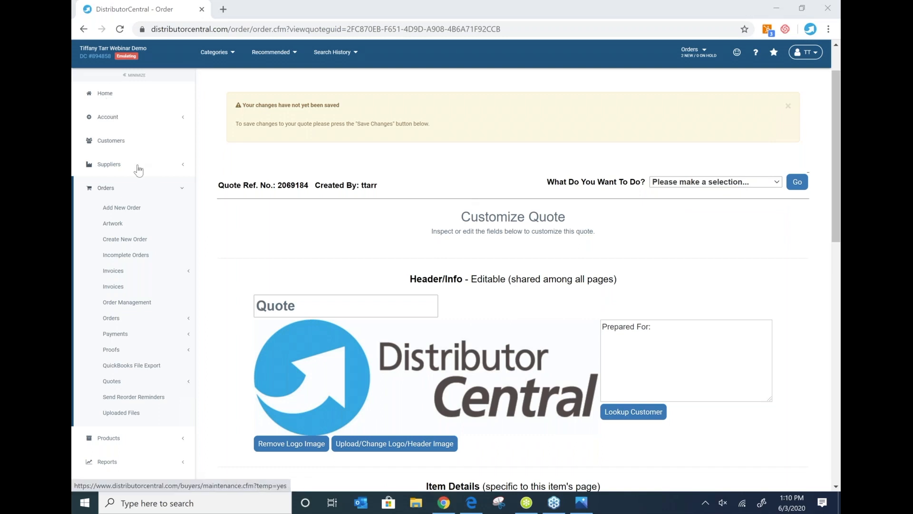
# Open the customer search, list all customers and look through their contact details, order counts and available actions.
pyautogui.click(123, 142)
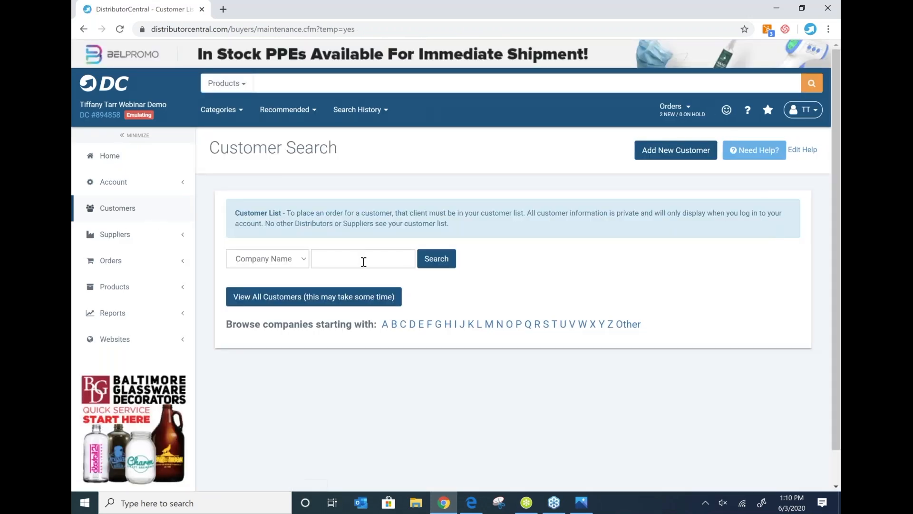
pyautogui.click(252, 294)
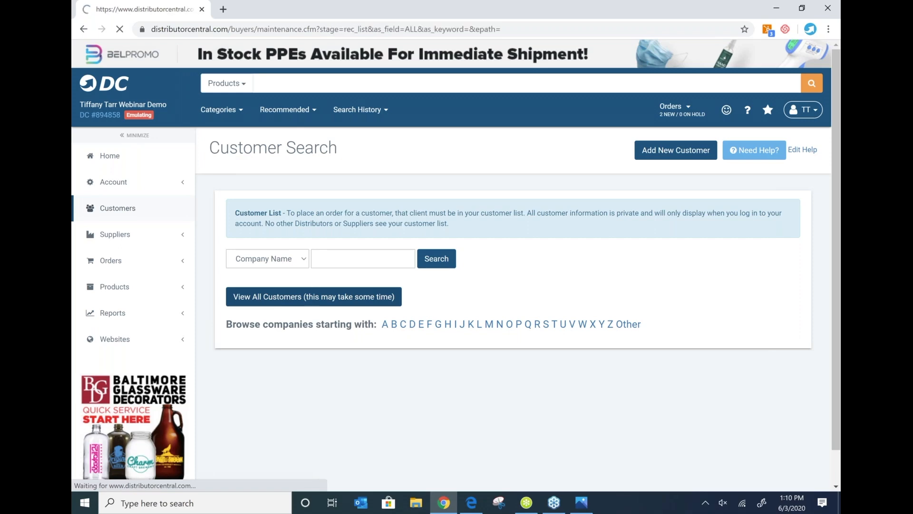
pyautogui.scroll(-1, 353, 288)
pyautogui.scroll(-2, 355, 281)
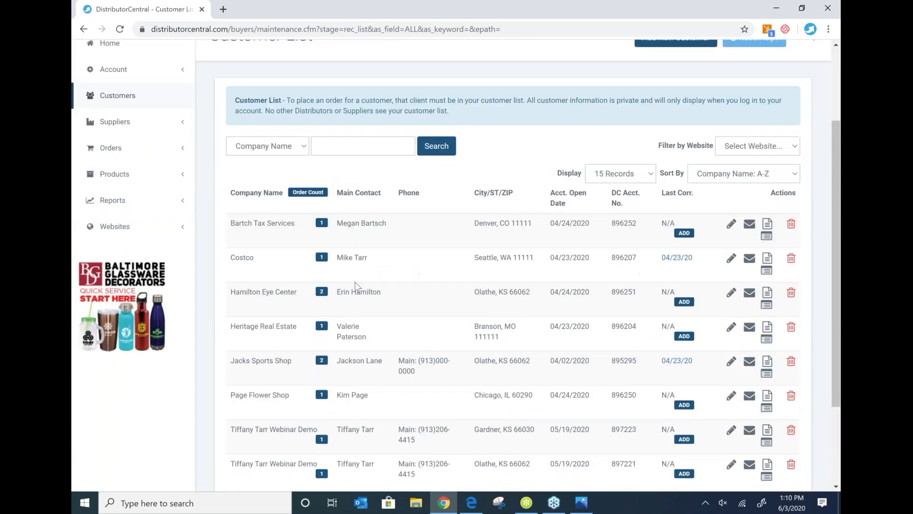
pyautogui.scroll(-3, 355, 284)
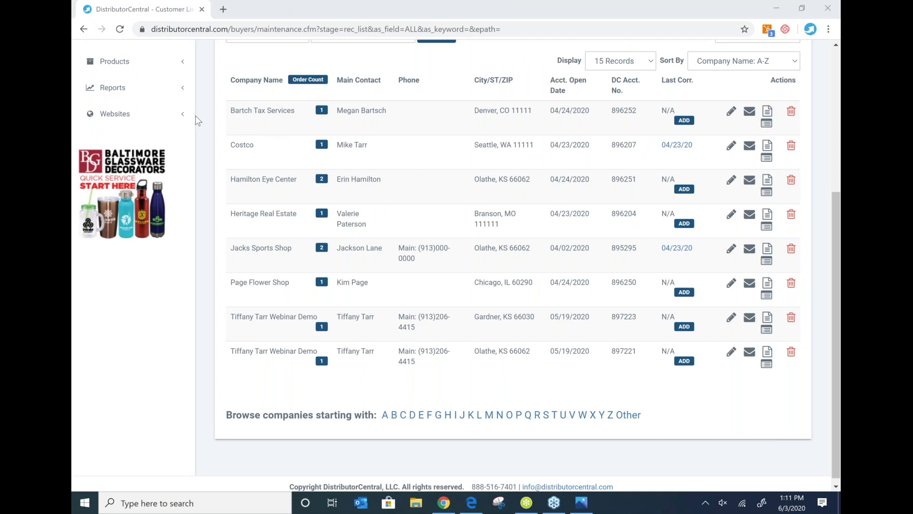
# Open the Hosting Manager to view the account's list of websites.
pyautogui.scroll(3, 343, 78)
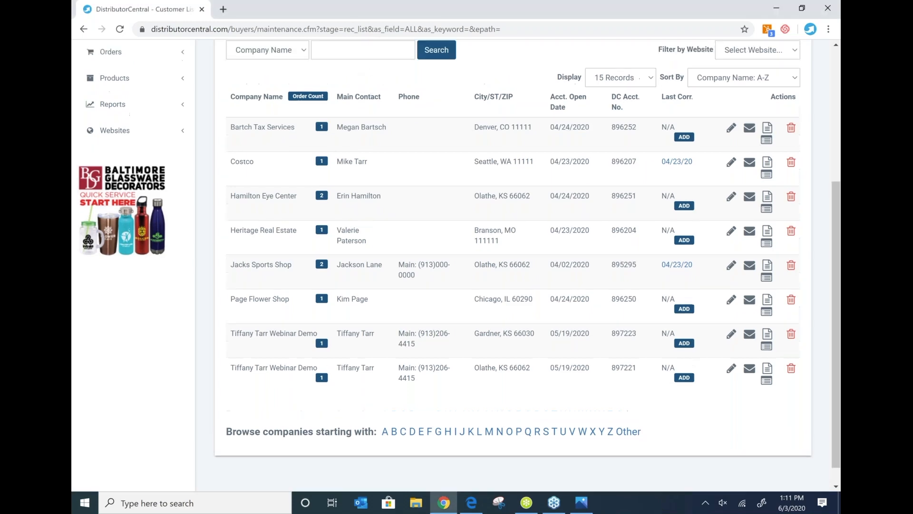
pyautogui.scroll(2, 352, 134)
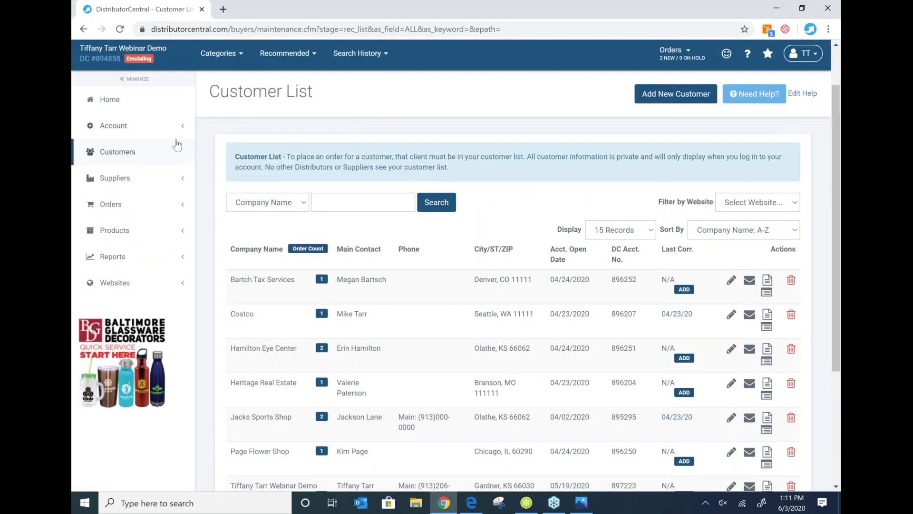
pyautogui.click(107, 285)
pyautogui.click(123, 309)
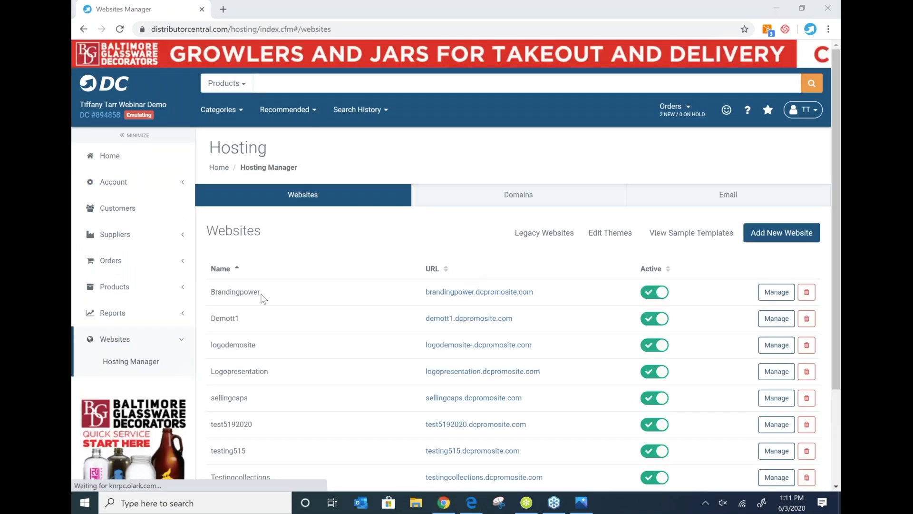
# Open the sample website templates and look through the available responsive designs.
pyautogui.click(686, 238)
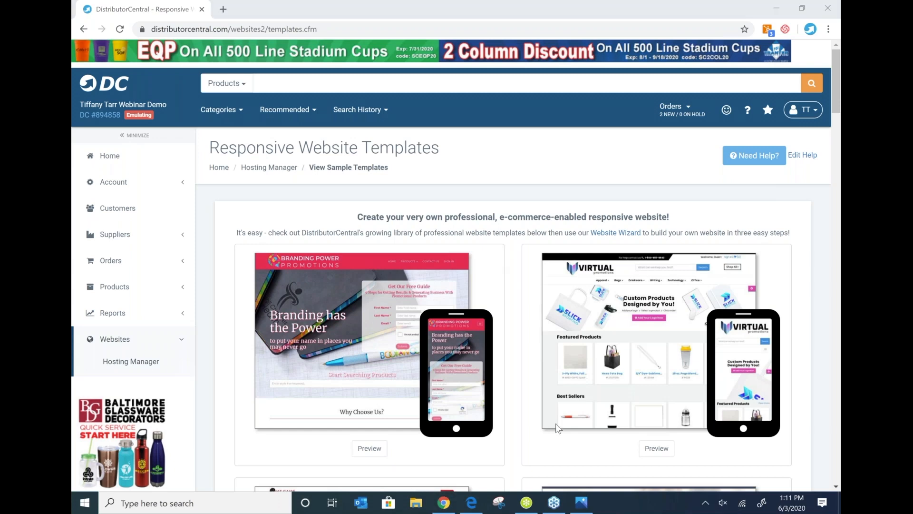
pyautogui.moveTo(839, 92); pyautogui.dragTo(839, 126)
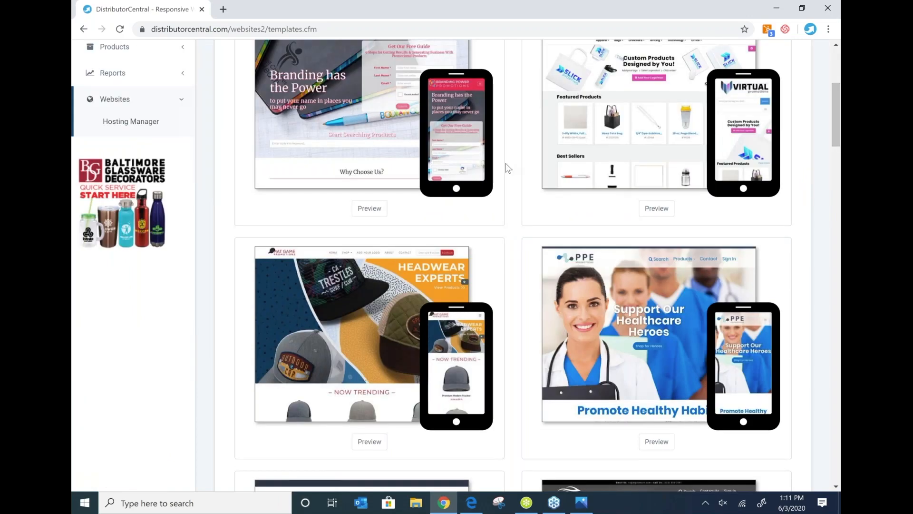
pyautogui.scroll(1, 508, 167)
pyautogui.scroll(-5, 611, 163)
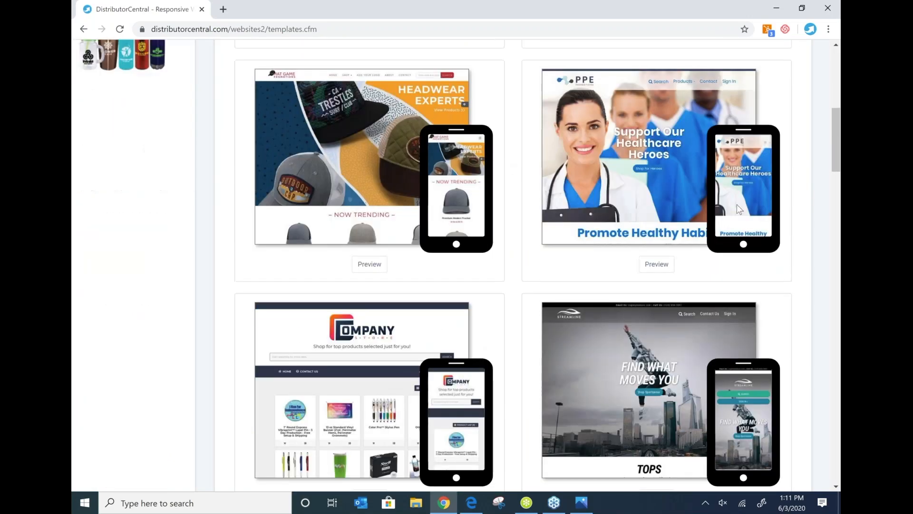
pyautogui.scroll(-10, 750, 187)
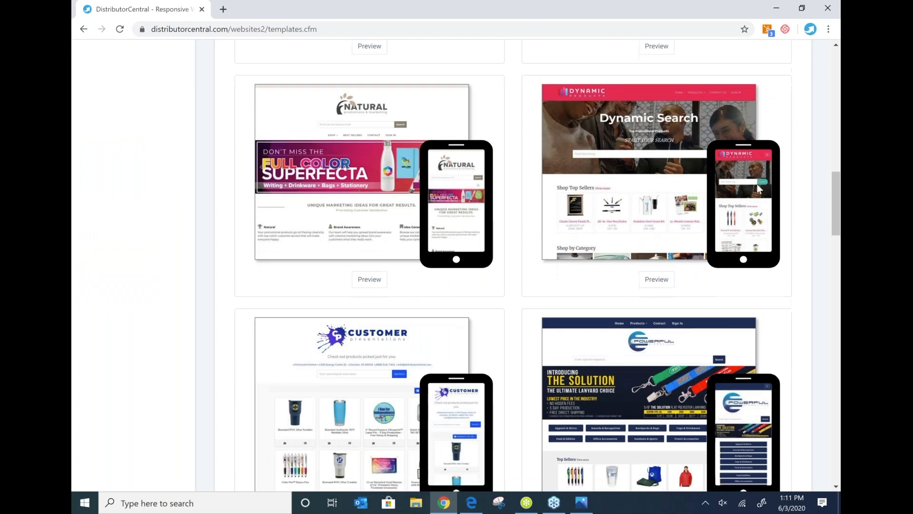
pyautogui.scroll(-6, 757, 184)
pyautogui.scroll(5, 757, 184)
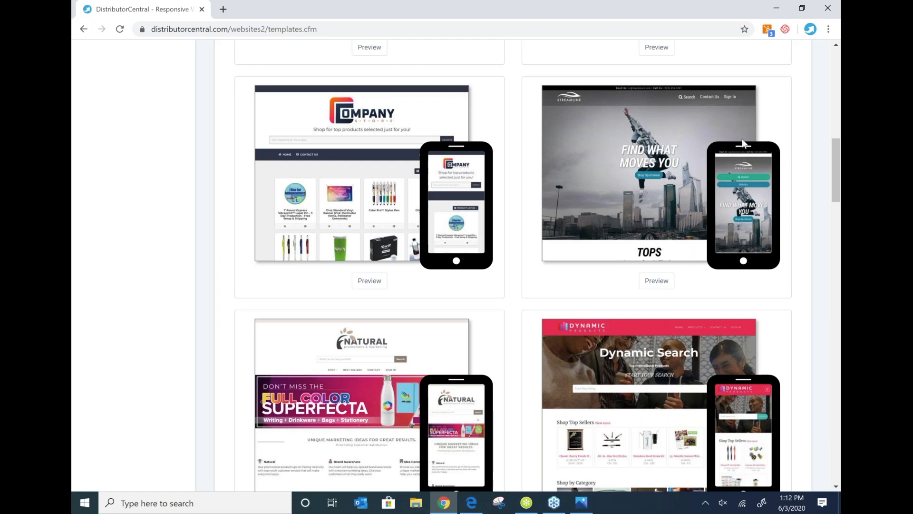
pyautogui.scroll(5, 743, 143)
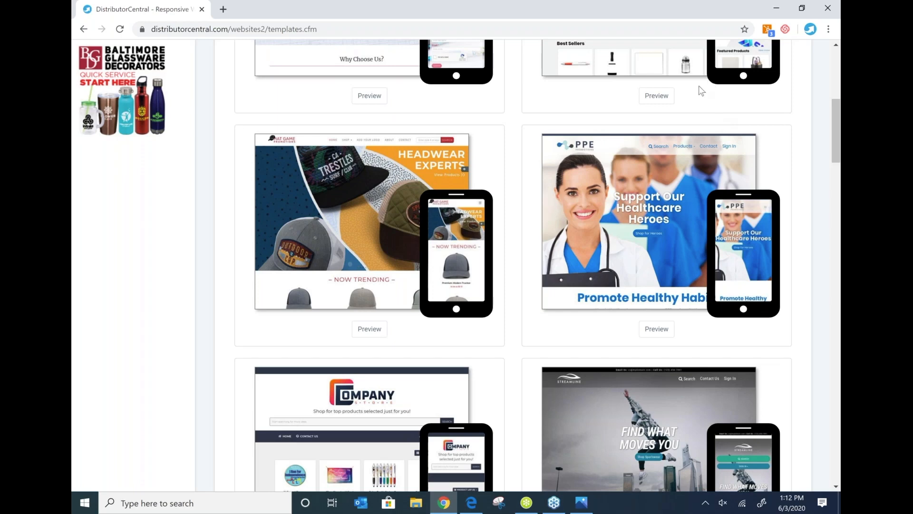
pyautogui.scroll(7, 702, 91)
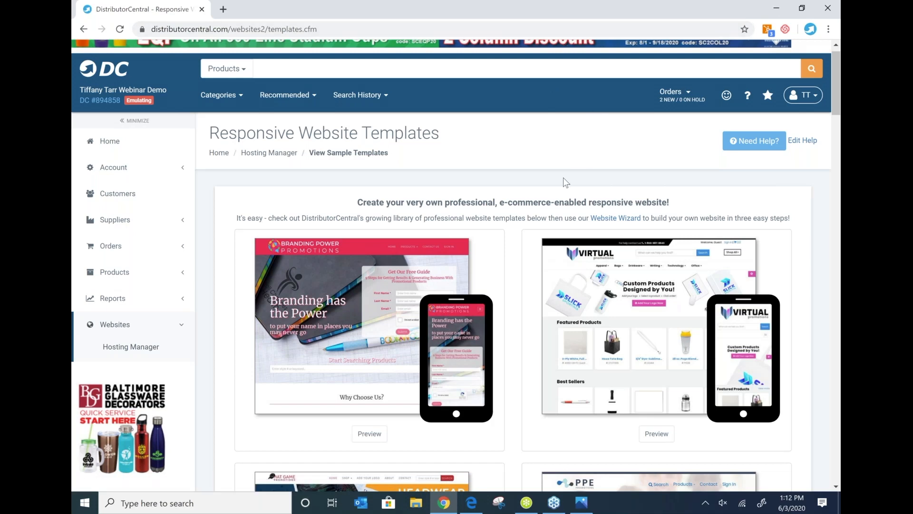
# Preview the Branding Power template and look through its home page sections.
pyautogui.scroll(-2, 618, 328)
pyautogui.click(369, 323)
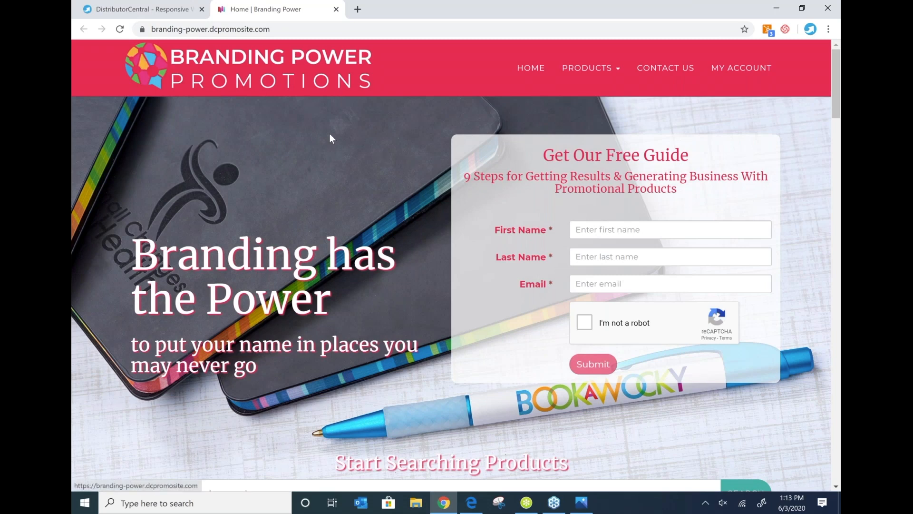
pyautogui.scroll(-15, 330, 135)
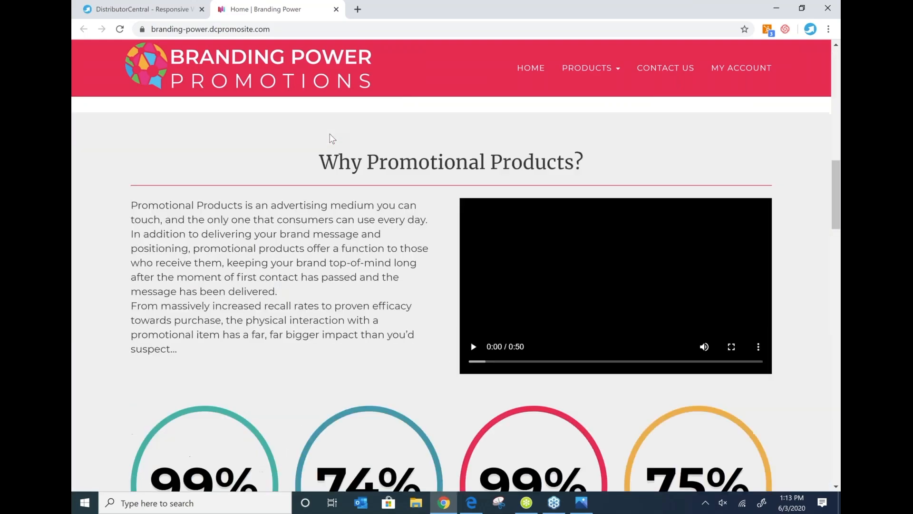
pyautogui.scroll(-10, 331, 138)
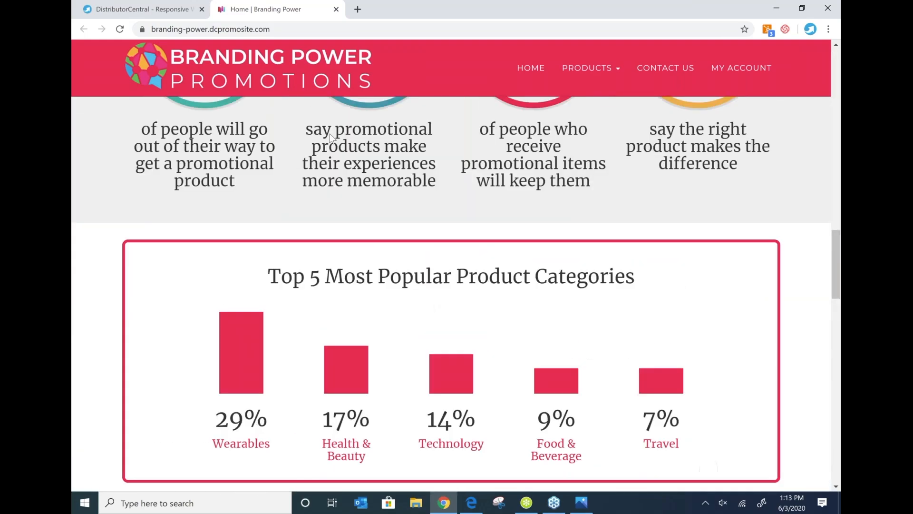
pyautogui.scroll(20, 331, 138)
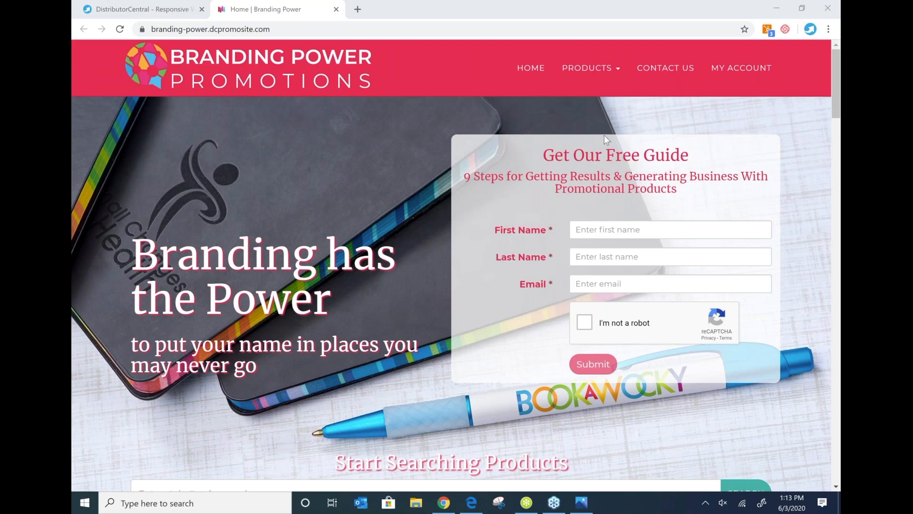
# Return to the sample templates, preview the Virtual Design Template and look over its banner and featured products.
pyautogui.click(152, 9)
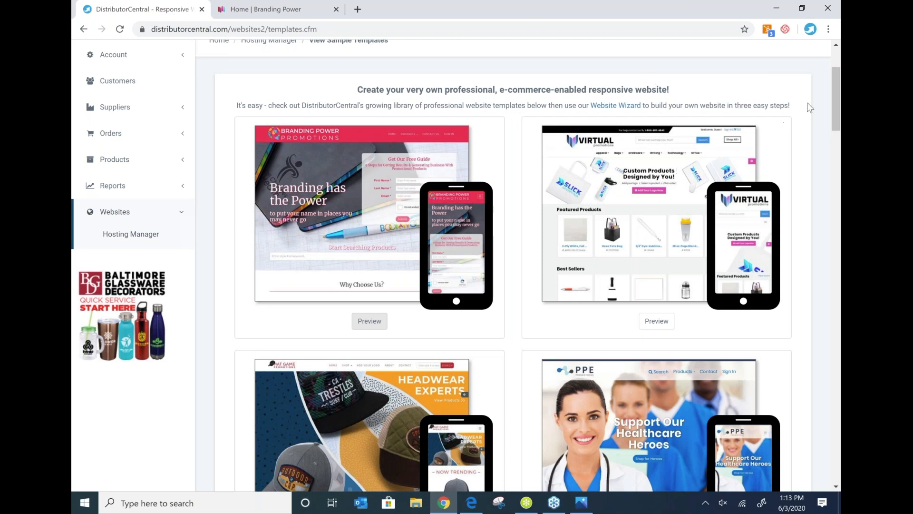
pyautogui.scroll(-4, 657, 191)
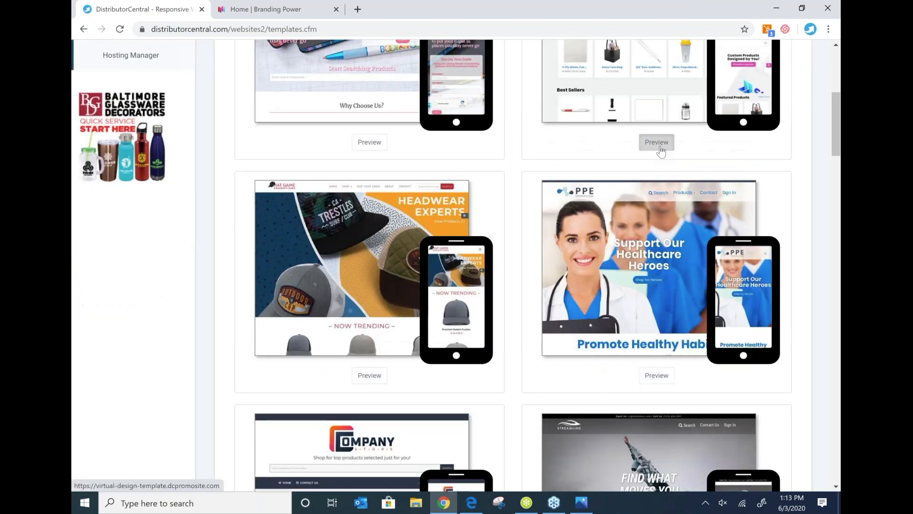
pyautogui.click(656, 142)
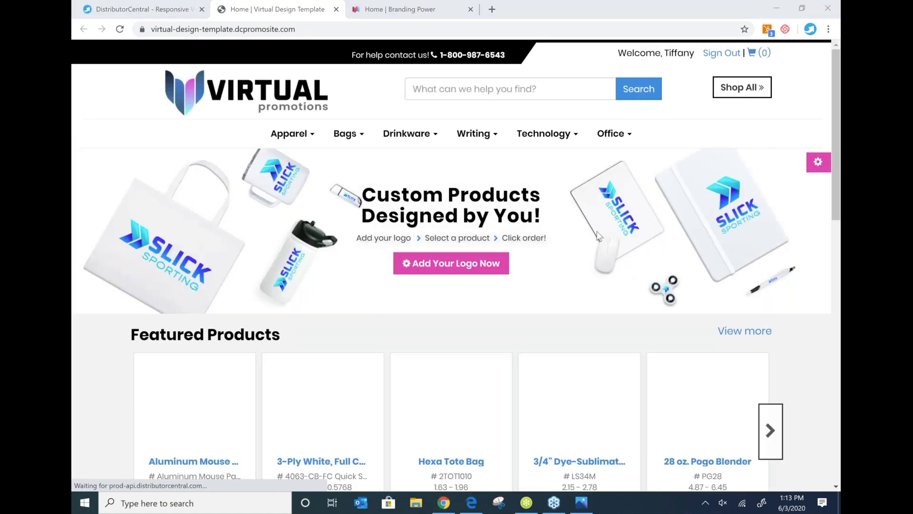
pyautogui.moveTo(463, 444)
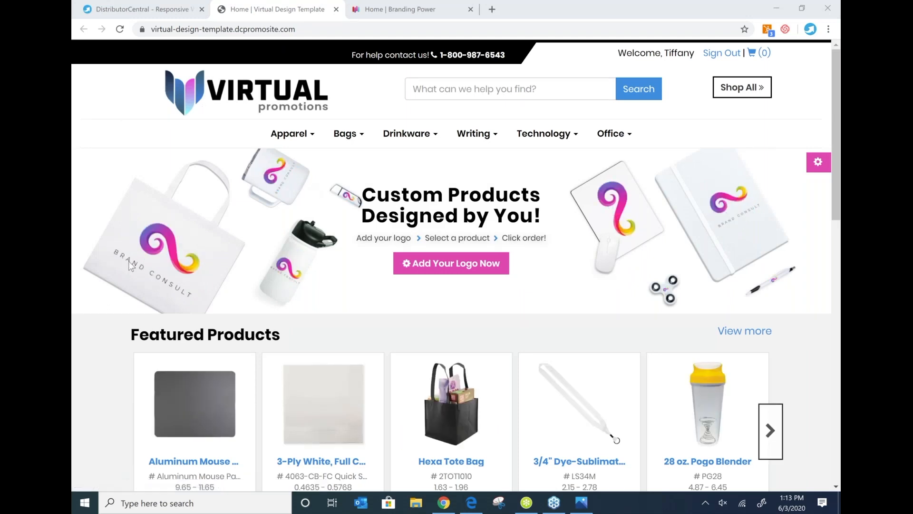
pyautogui.click(103, 401)
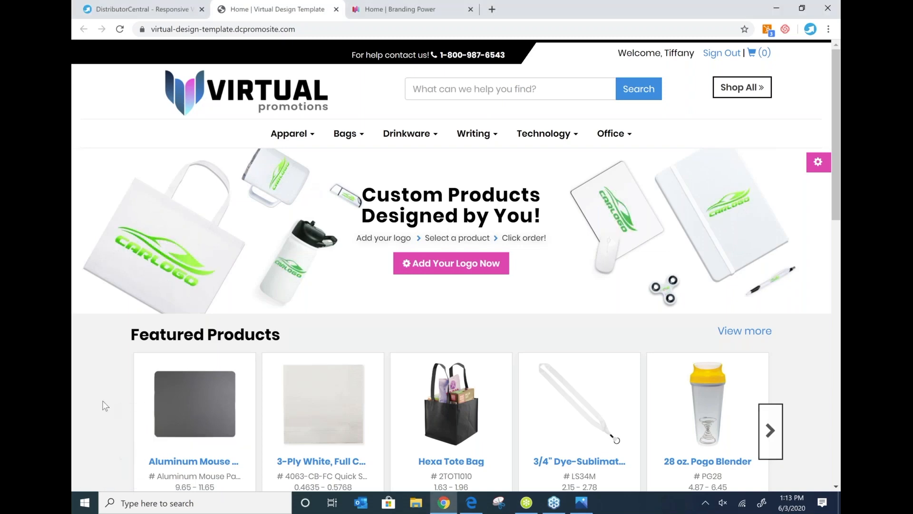
pyautogui.scroll(-5, 190, 238)
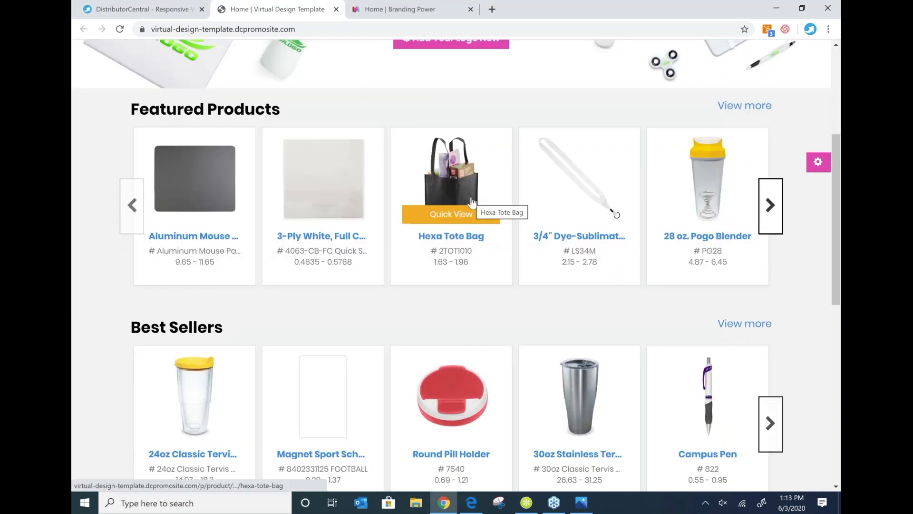
# Add a logo to the Virtual Design Template site by uploading the logo PNG file from the Desktop and saving the changes.
pyautogui.scroll(1, 452, 157)
pyautogui.click(438, 98)
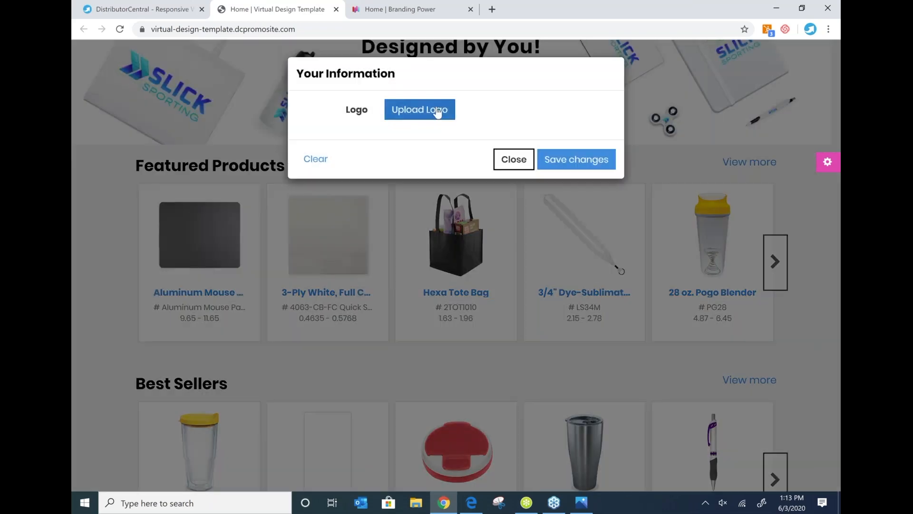
pyautogui.click(437, 111)
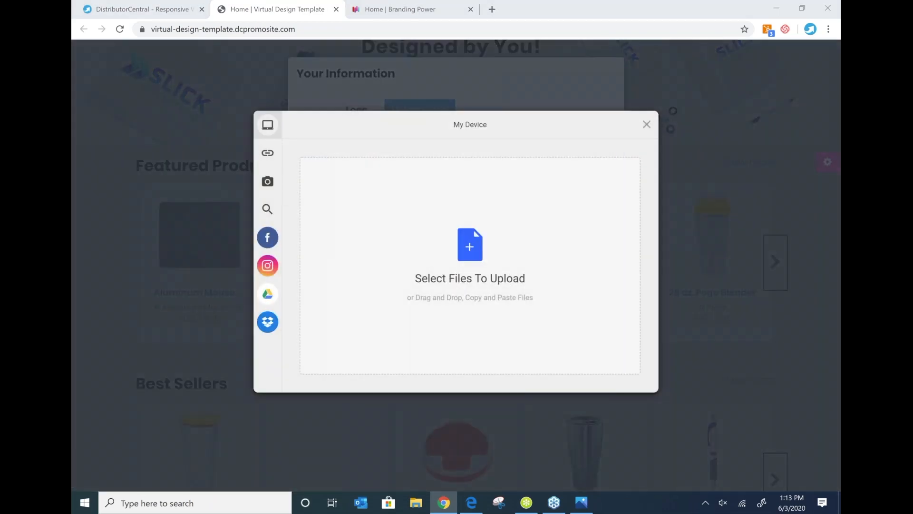
pyautogui.click(470, 246)
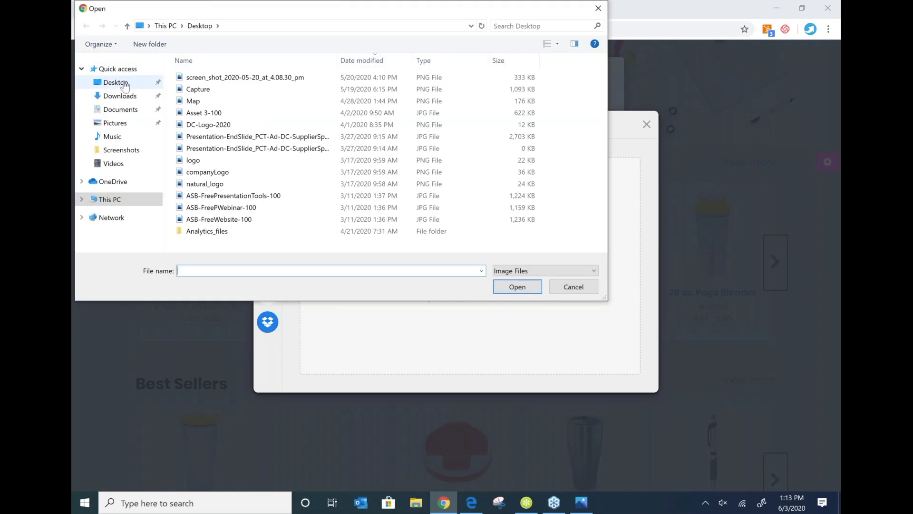
pyautogui.click(209, 160)
pyautogui.click(517, 287)
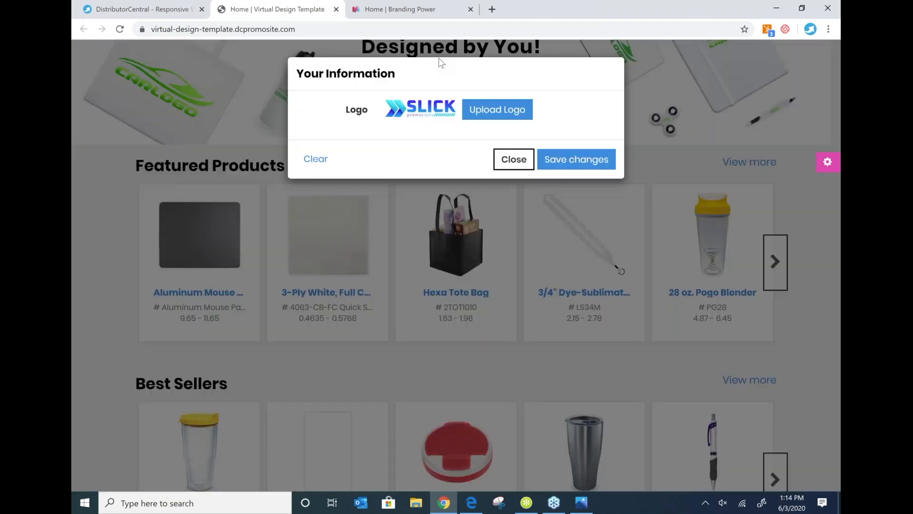
pyautogui.click(586, 162)
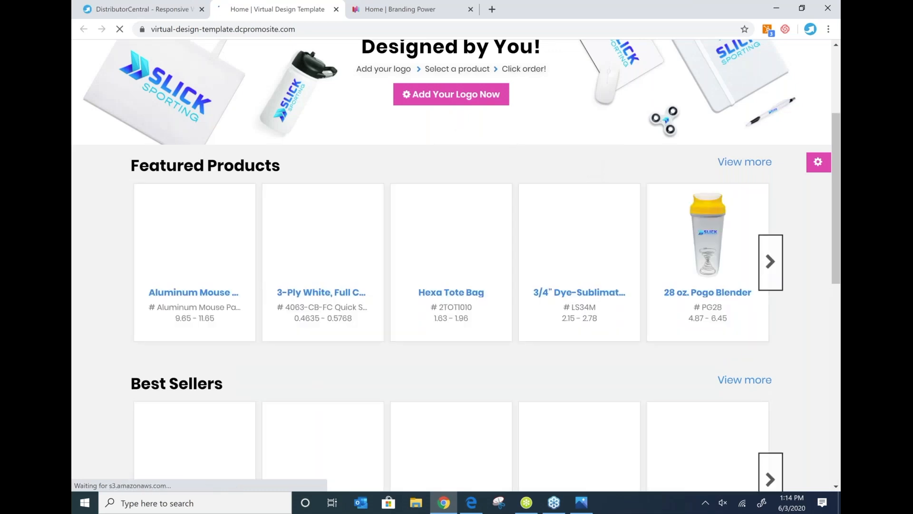
# Look through the Featured Products and Best Sellers to see the uploaded logo on the items.
pyautogui.moveTo(836, 177); pyautogui.dragTo(837, 216)
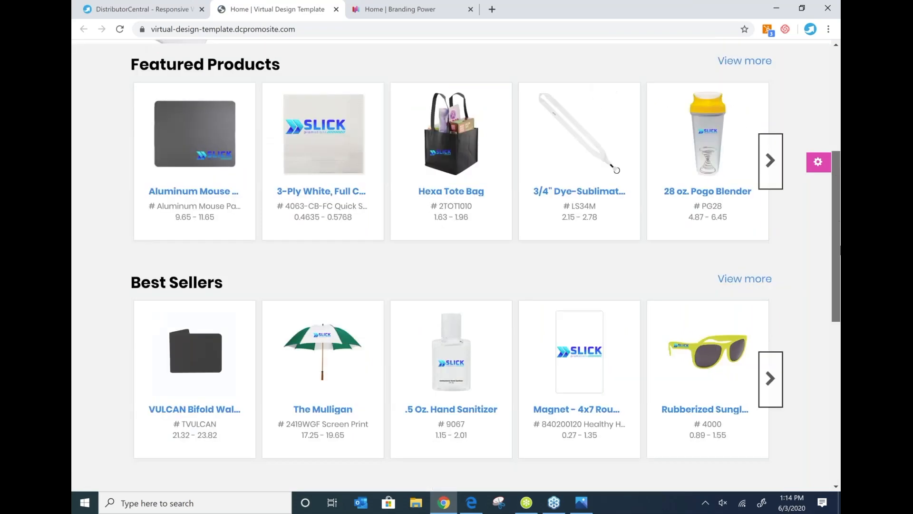
pyautogui.scroll(-6, 839, 192)
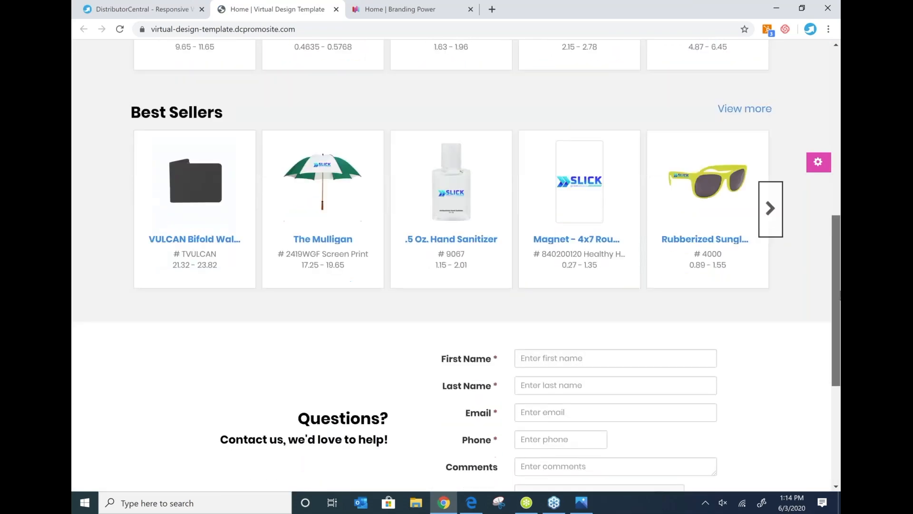
pyautogui.scroll(13, 839, 192)
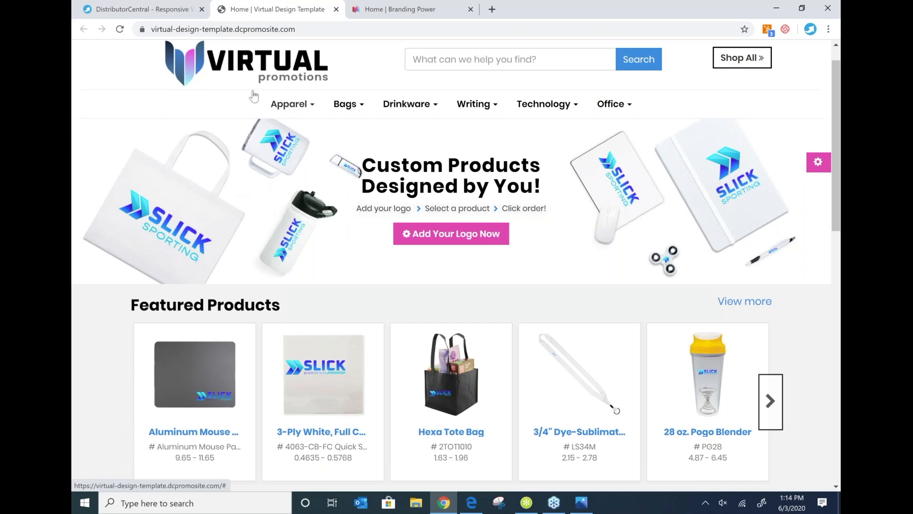
# Go back to the Hosting Manager from the sample templates and start adding a new website.
pyautogui.click(122, 10)
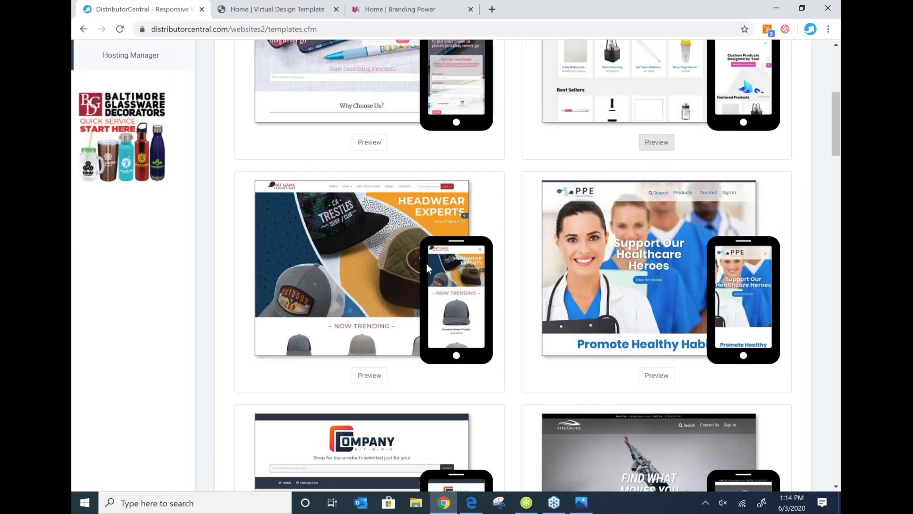
pyautogui.scroll(4, 426, 266)
pyautogui.click(119, 280)
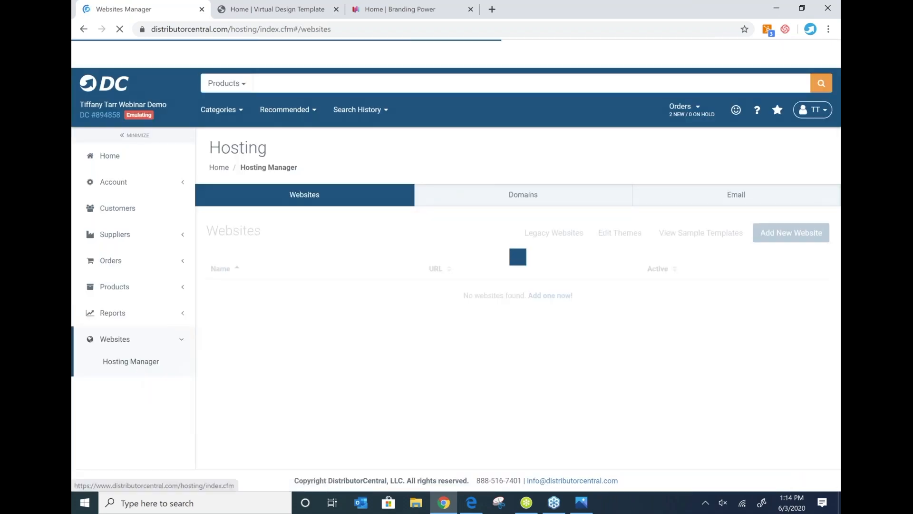
pyautogui.click(781, 232)
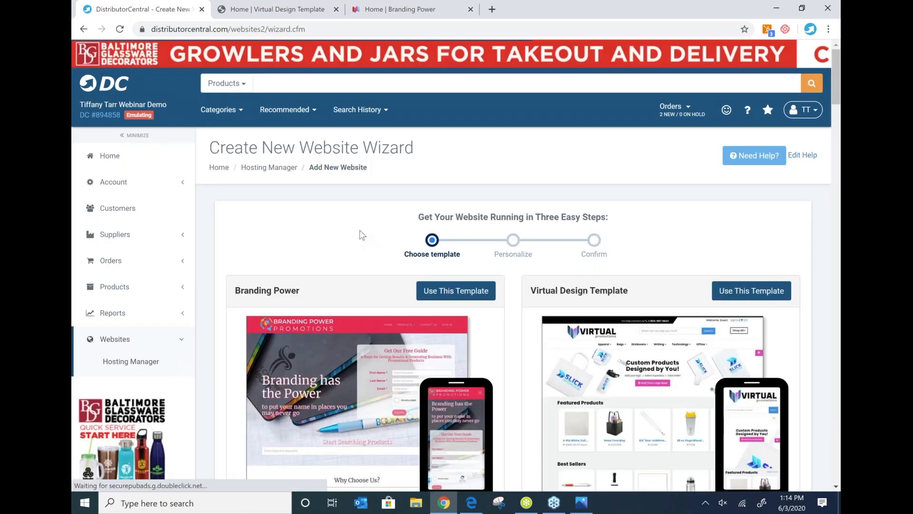
# Choose the Branding Power template for the new website and name the site Demo5.
pyautogui.scroll(-1, 419, 236)
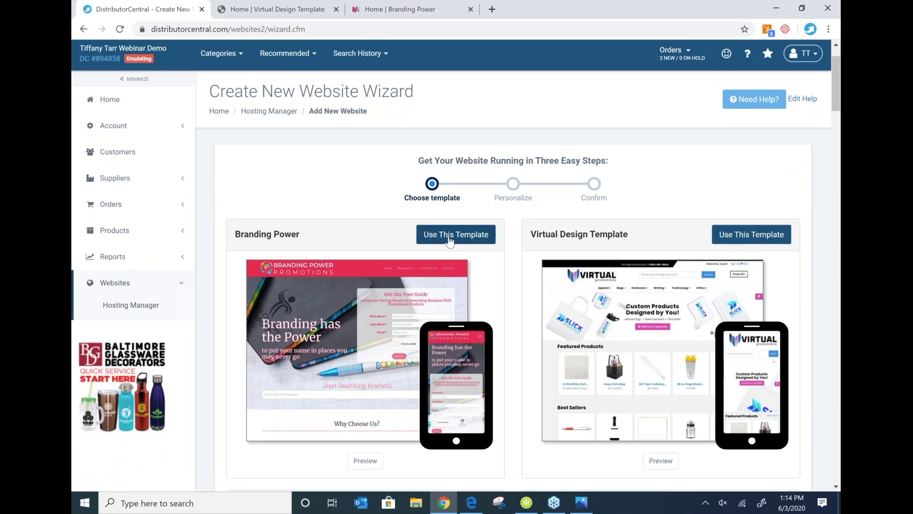
pyautogui.scroll(-5, 461, 259)
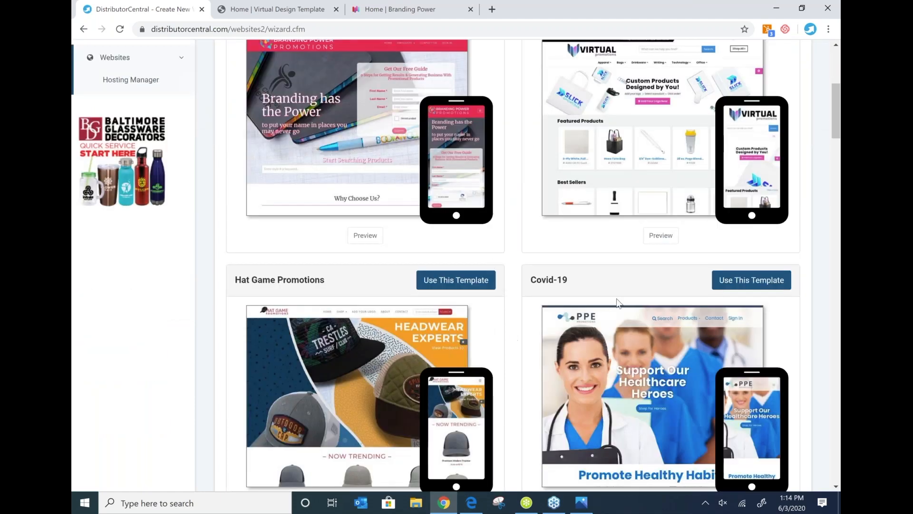
pyautogui.scroll(-2, 573, 294)
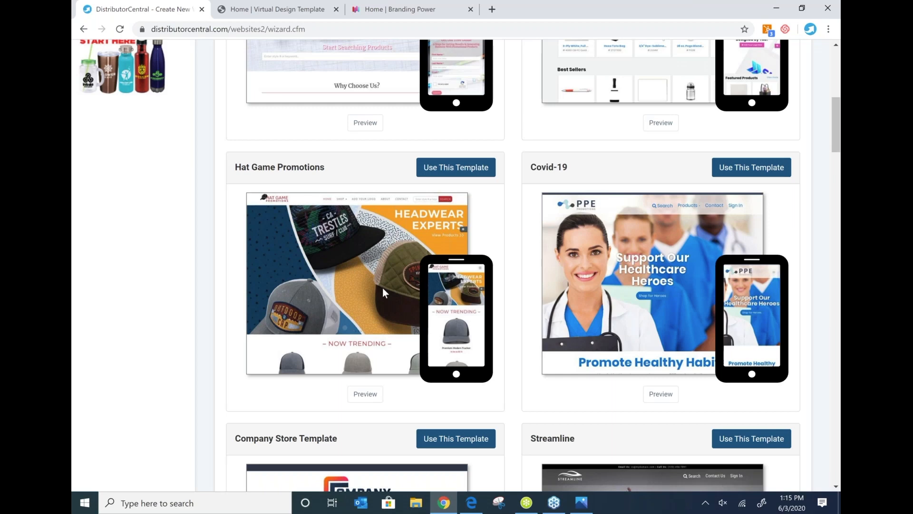
pyautogui.scroll(5, 383, 287)
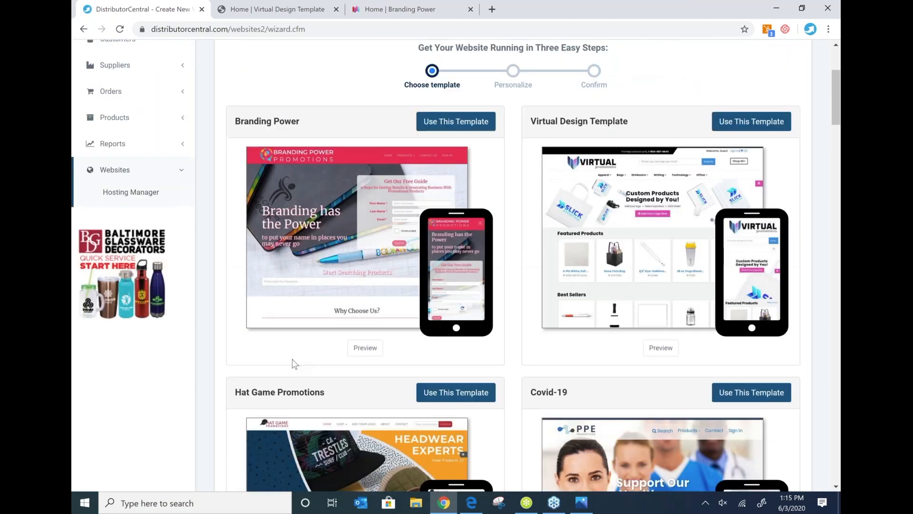
pyautogui.click(455, 121)
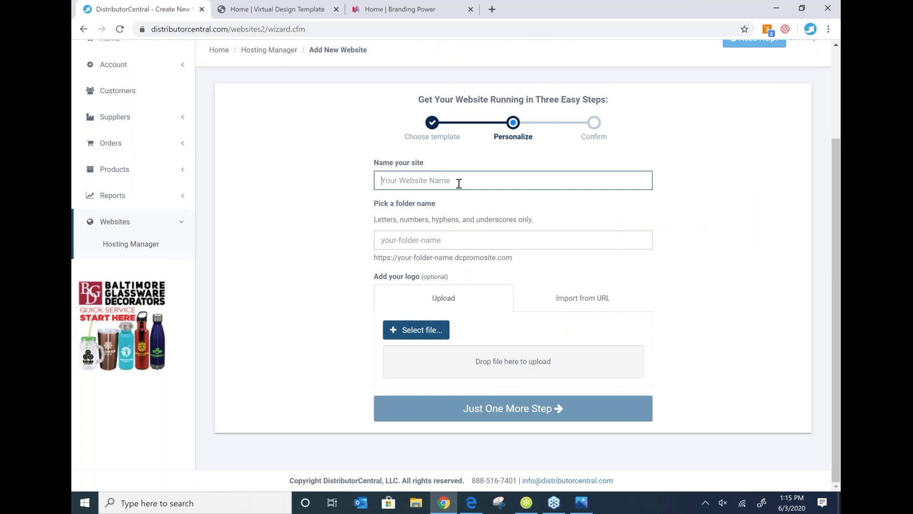
pyautogui.write('Demo')
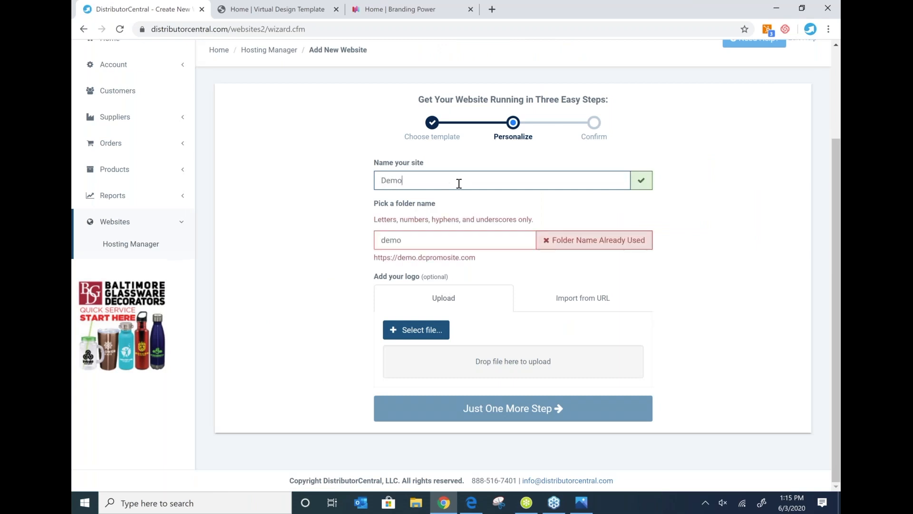
pyautogui.write('5')
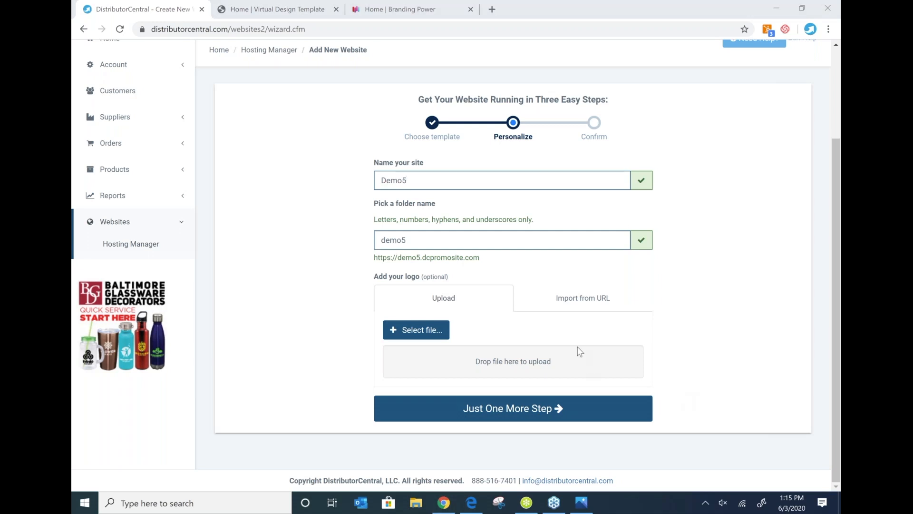
# Change the new website's name to Demo6.3, with the folder name demo63.
pyautogui.click(432, 183)
pyautogui.press('BackSpace')
pyautogui.write('6')
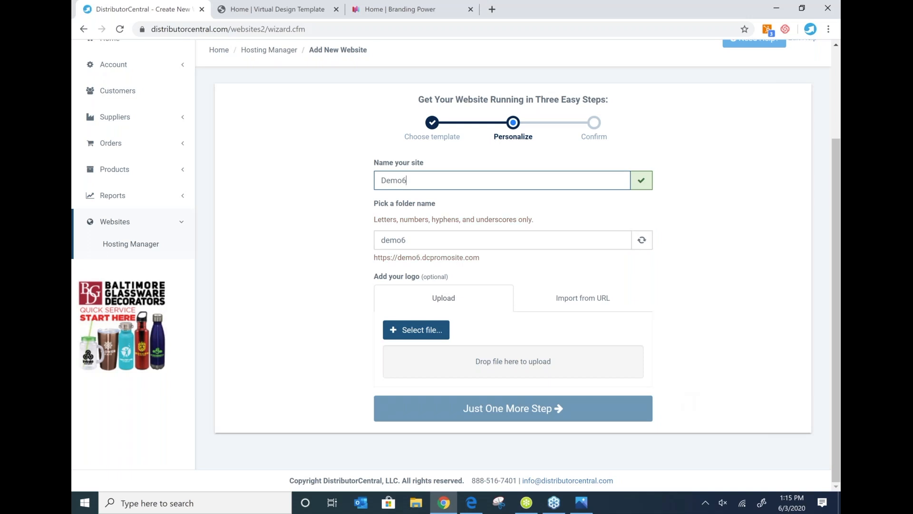
pyautogui.write('.3')
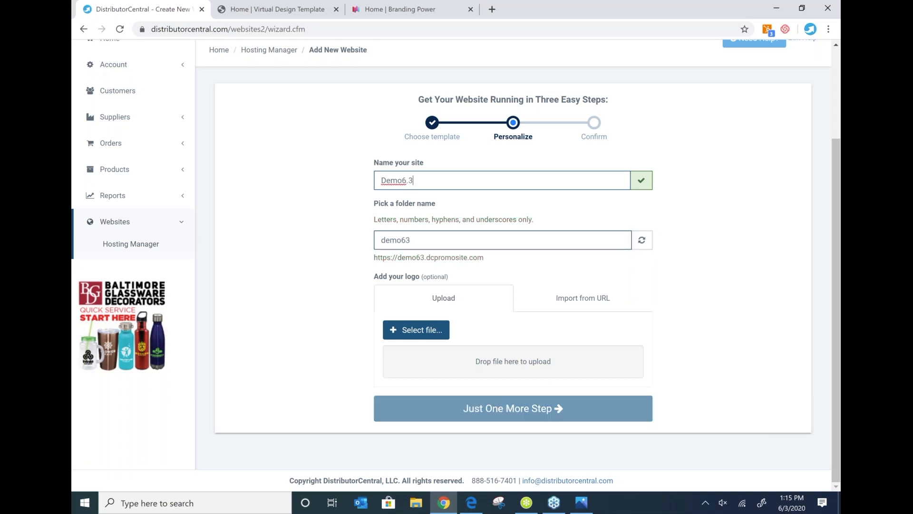
# Upload the logo PNG file from the Desktop as the site's logo and finish creating the website.
pyautogui.click(414, 335)
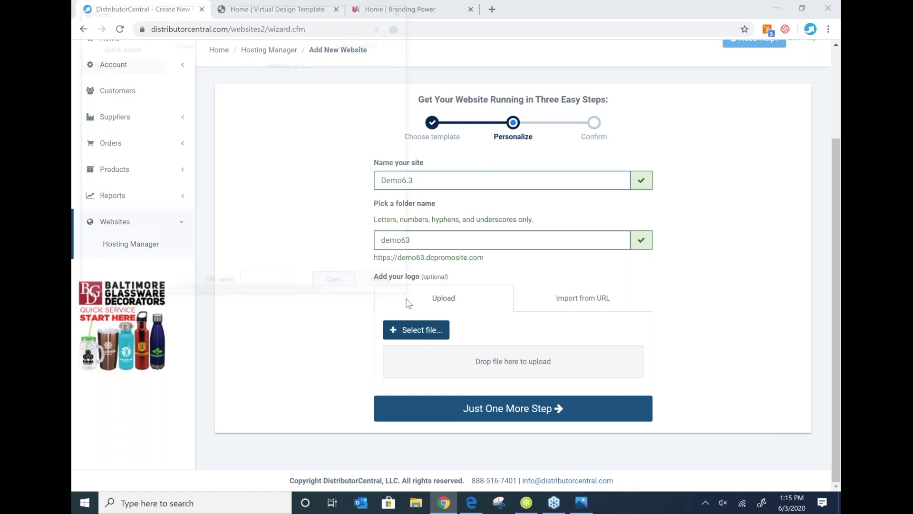
pyautogui.click(194, 160)
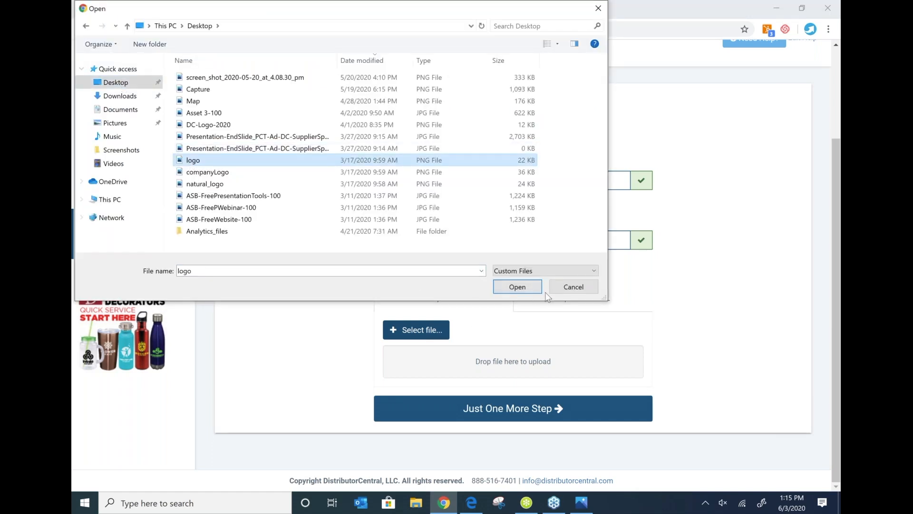
pyautogui.click(518, 287)
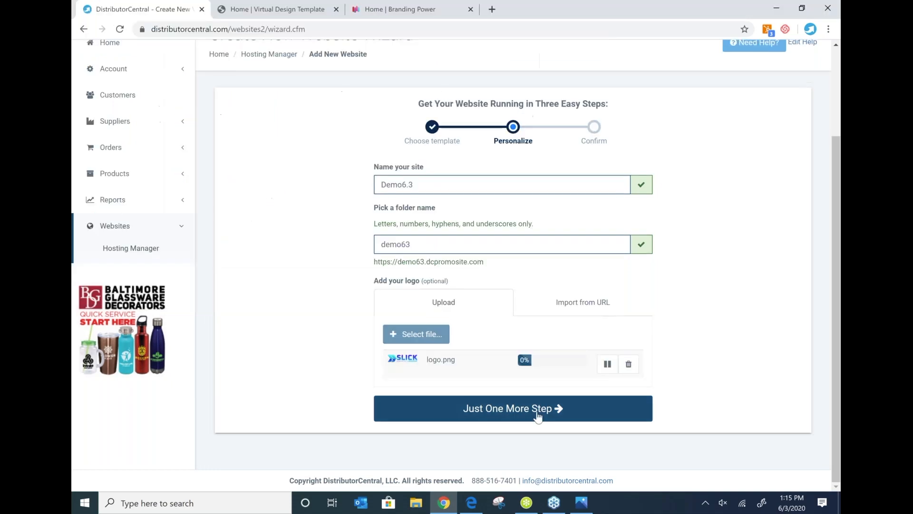
pyautogui.click(538, 410)
pyautogui.click(538, 414)
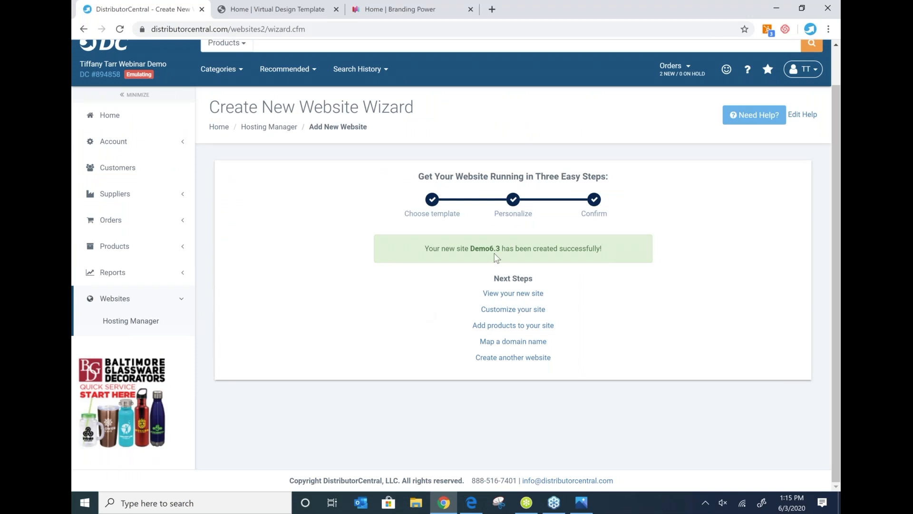
# View the new Demo6.3 site, checking its home page content and its web address.
pyautogui.click(513, 293)
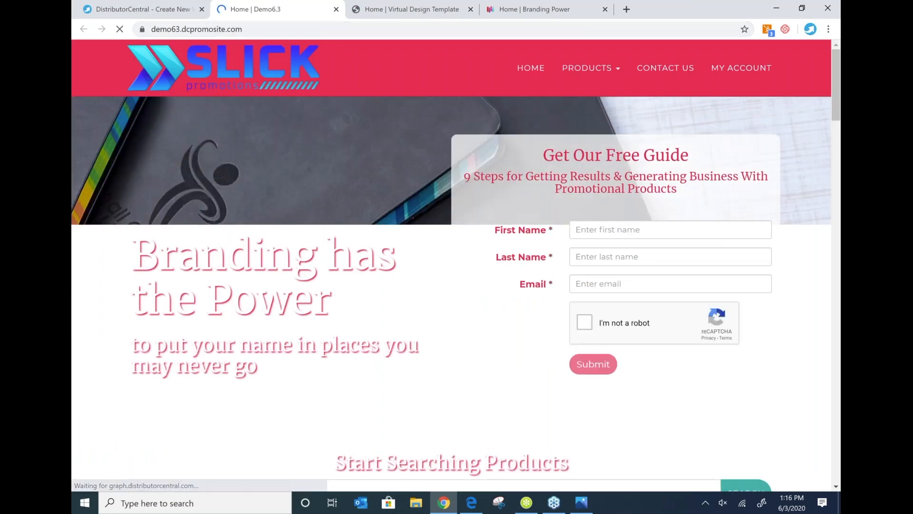
pyautogui.scroll(-3, 418, 140)
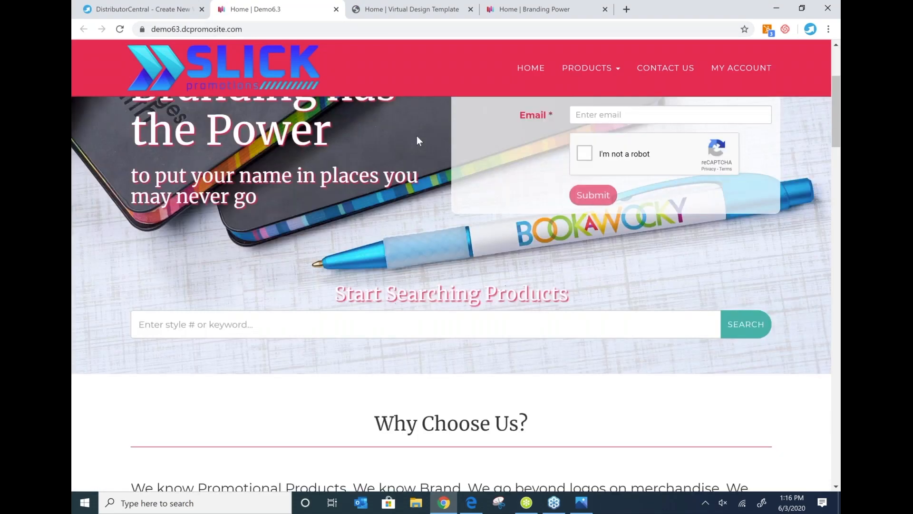
pyautogui.scroll(-4, 418, 140)
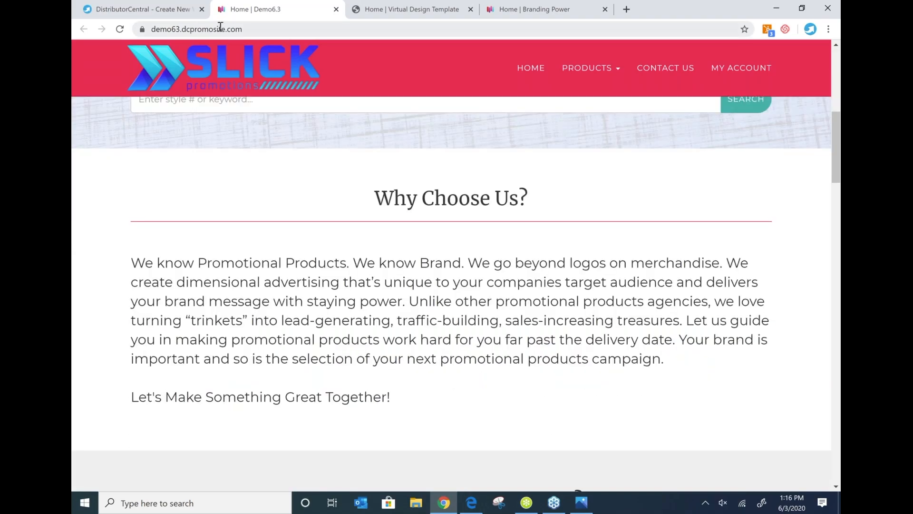
pyautogui.moveTo(243, 29); pyautogui.dragTo(204, 30)
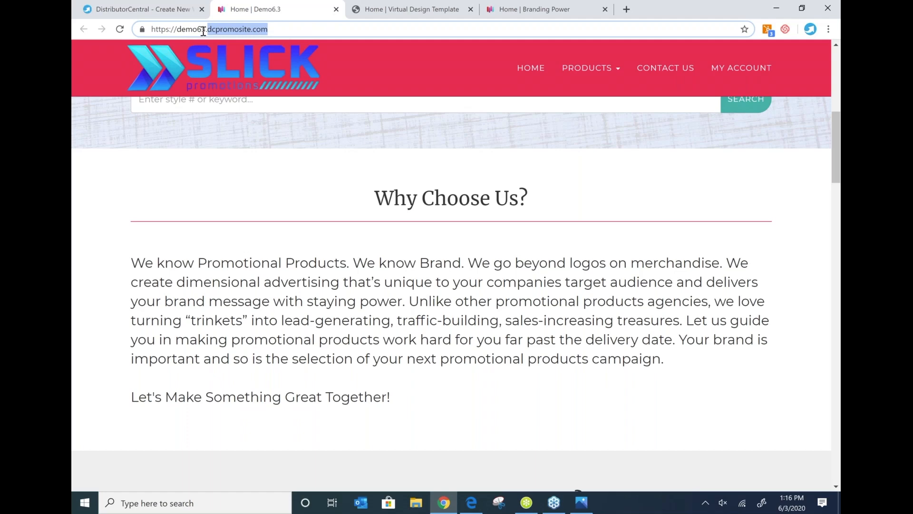
pyautogui.moveTo(283, 28); pyautogui.dragTo(159, 22)
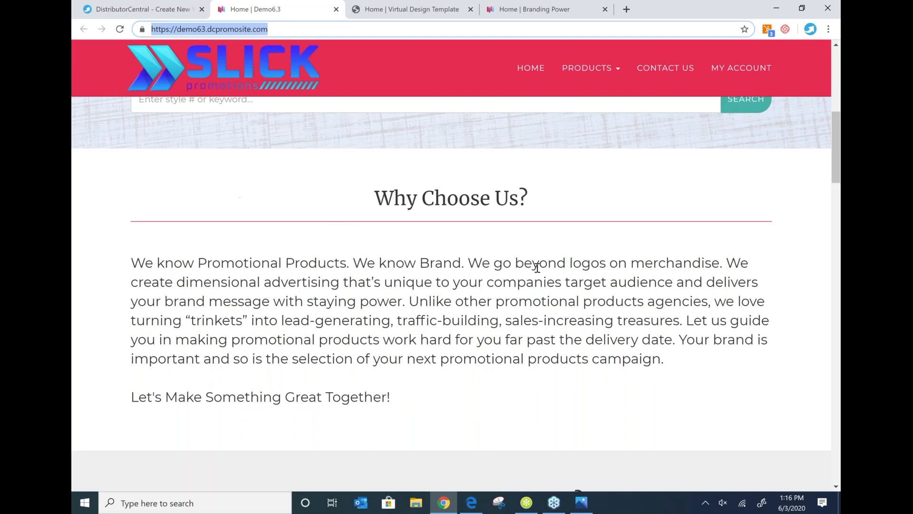
# Return to the website wizard, open Demo6.3 for customizing, and set the editor preview to laptop size.
pyautogui.click(114, 7)
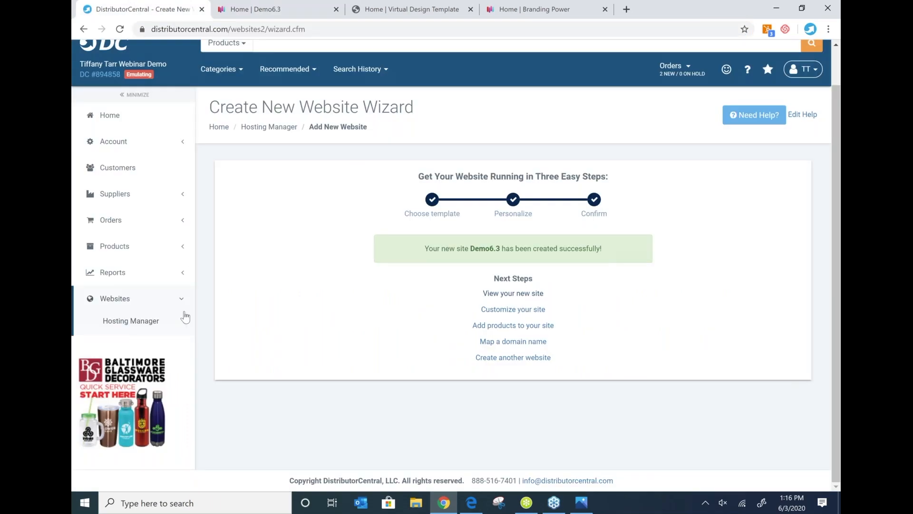
pyautogui.click(506, 313)
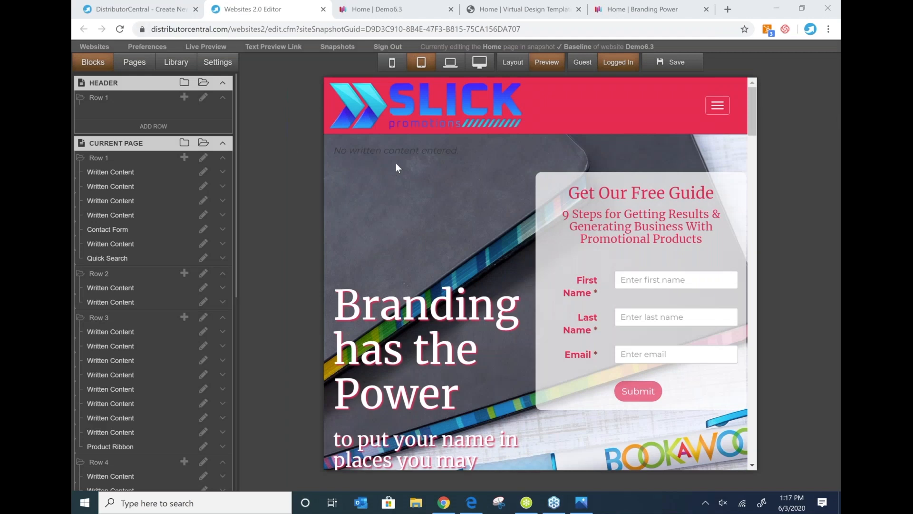
pyautogui.click(806, 443)
pyautogui.scroll(-5, 576, 169)
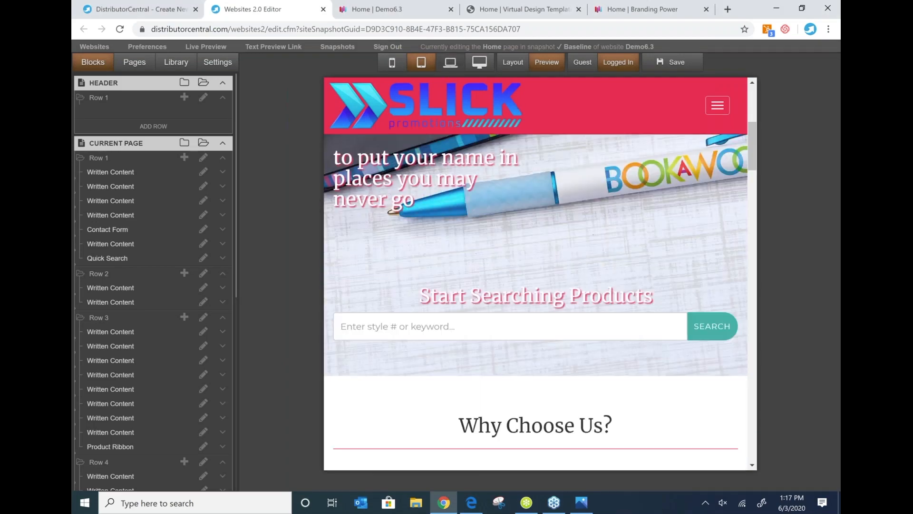
pyautogui.click(450, 62)
pyautogui.scroll(-15, 473, 170)
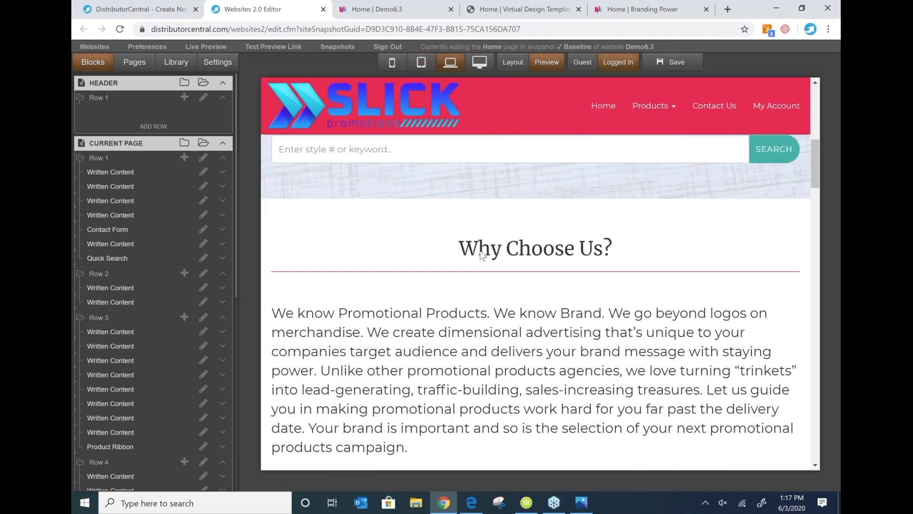
# Inspect the source of the paragraph block under Why Promotional Products, selecting all its text before closing it.
pyautogui.scroll(3, 382, 223)
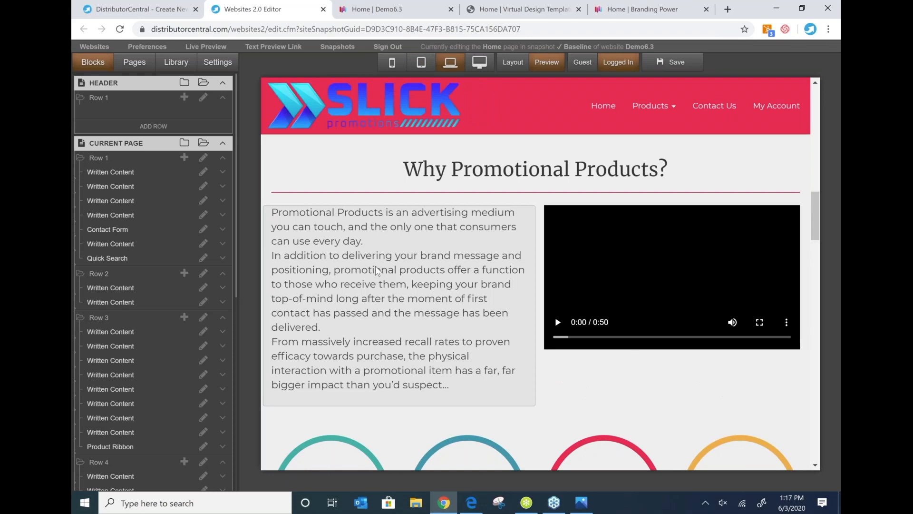
pyautogui.click(389, 275)
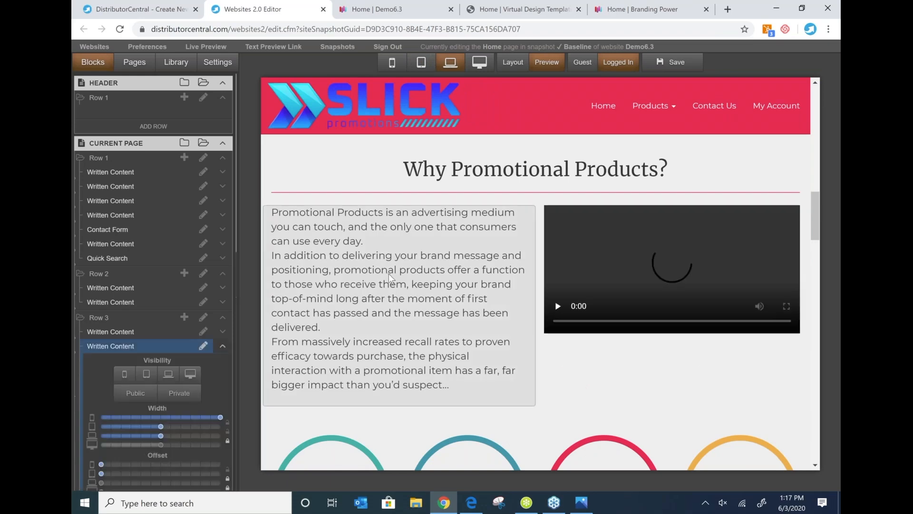
pyautogui.doubleClick(390, 275)
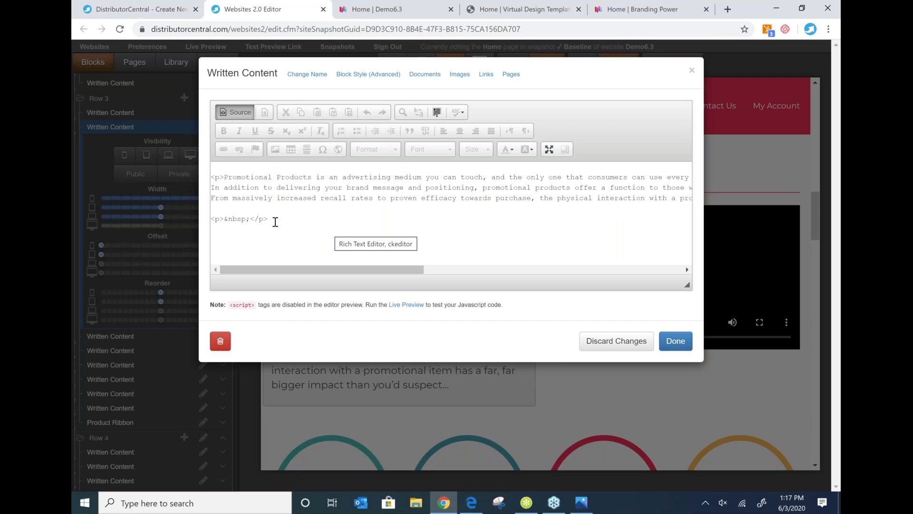
pyautogui.hotkey('ctrl', 'a')
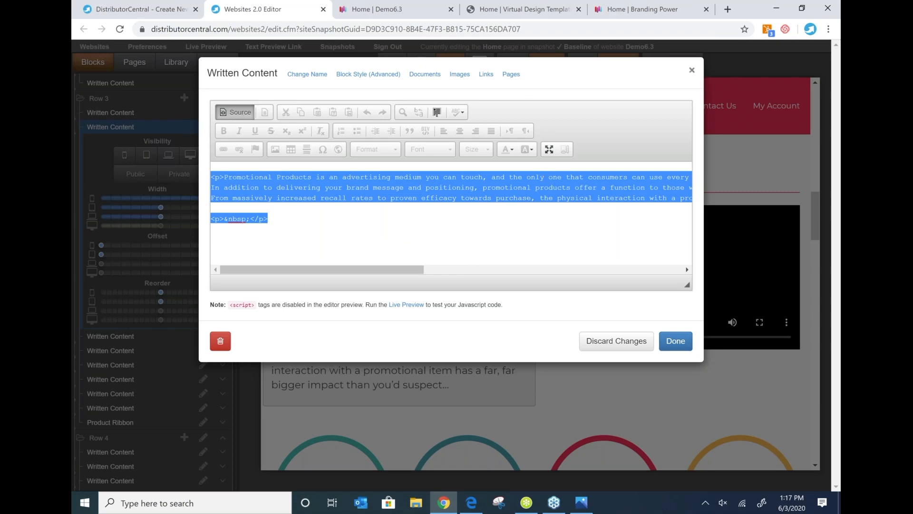
pyautogui.click(692, 70)
# Inspect the written content of the first 99% statistic block and close it.
pyautogui.scroll(-3, 500, 288)
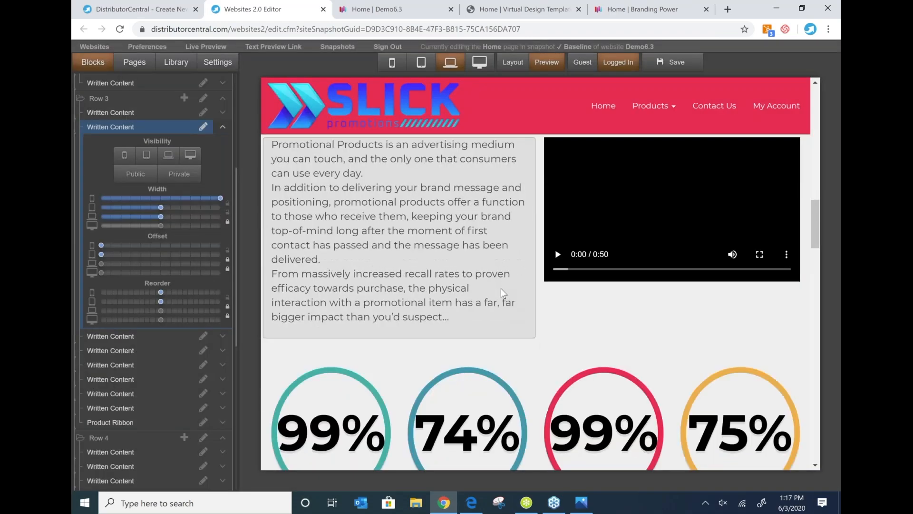
pyautogui.scroll(4, 589, 298)
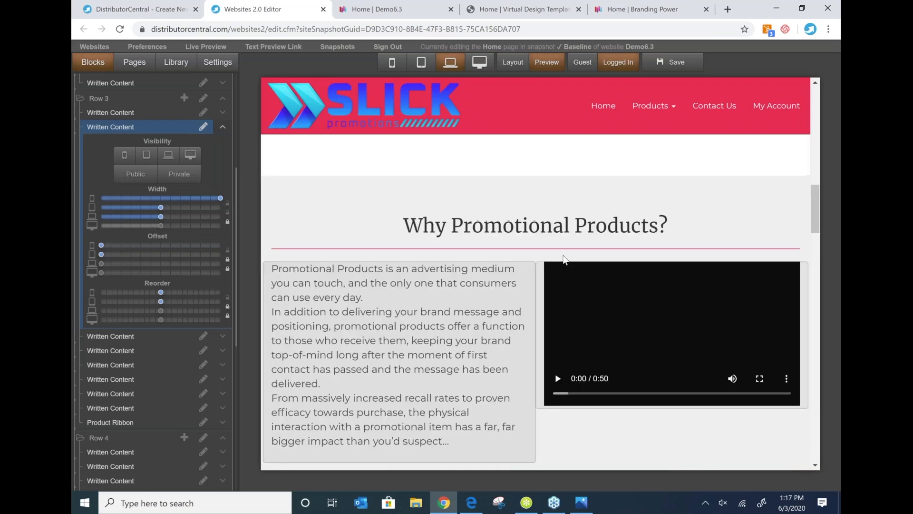
pyautogui.scroll(-2, 583, 385)
pyautogui.scroll(-3, 571, 366)
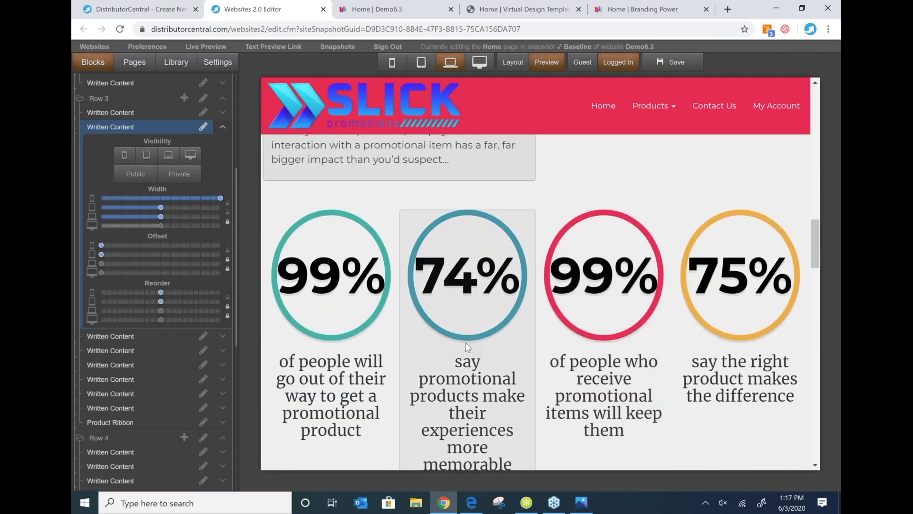
pyautogui.scroll(-3, 418, 314)
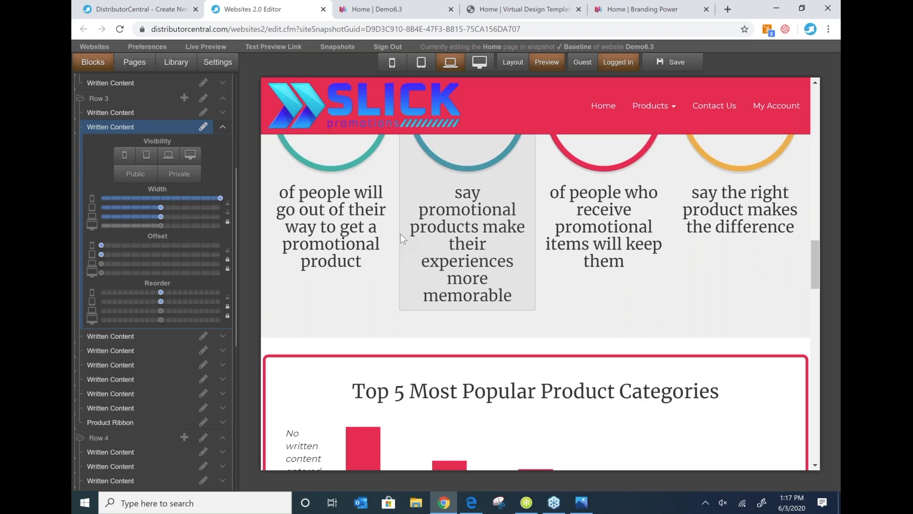
pyautogui.click(345, 232)
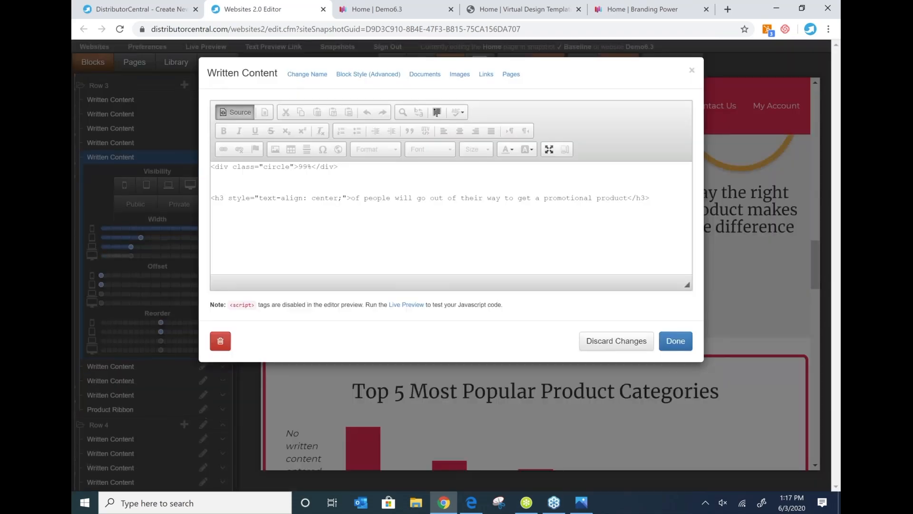
pyautogui.click(692, 72)
# Remove the Pinterest and YouTube links from the Social Media Link Bar in the site's footer.
pyautogui.scroll(-10, 548, 181)
pyautogui.scroll(-5, 563, 261)
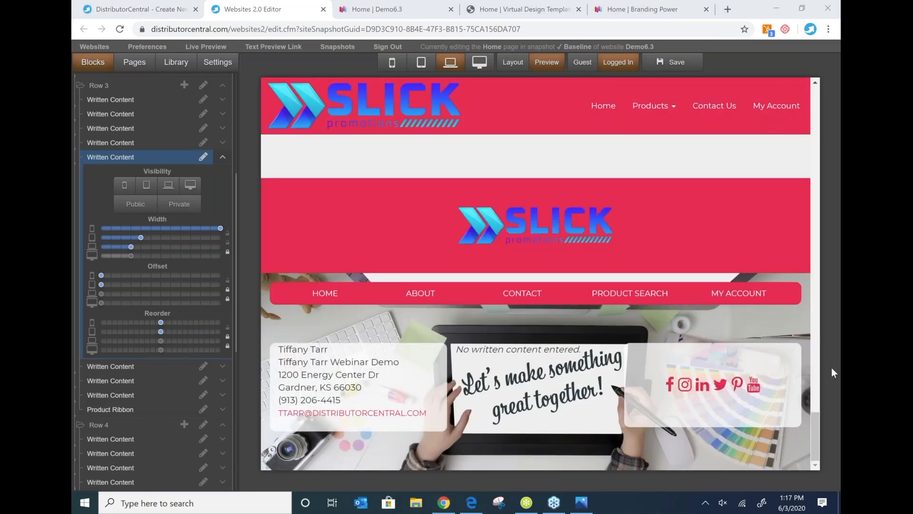
pyautogui.click(719, 404)
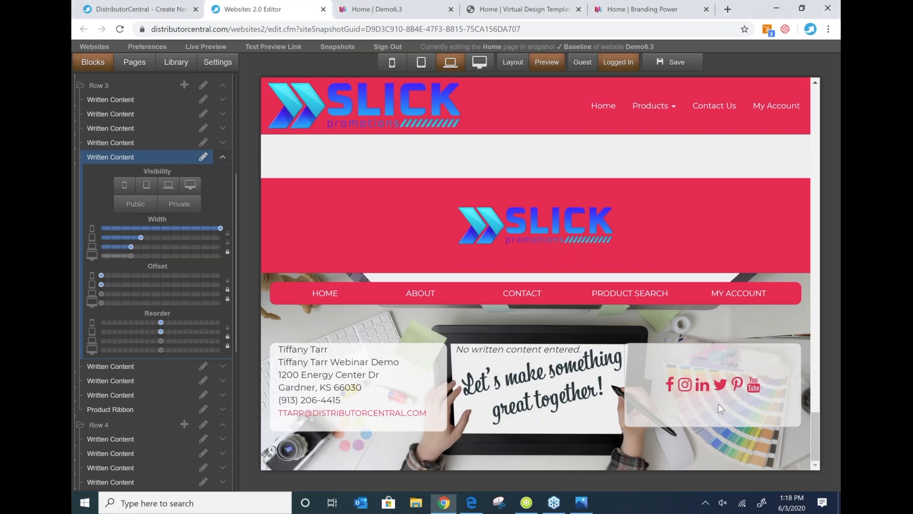
pyautogui.click(718, 410)
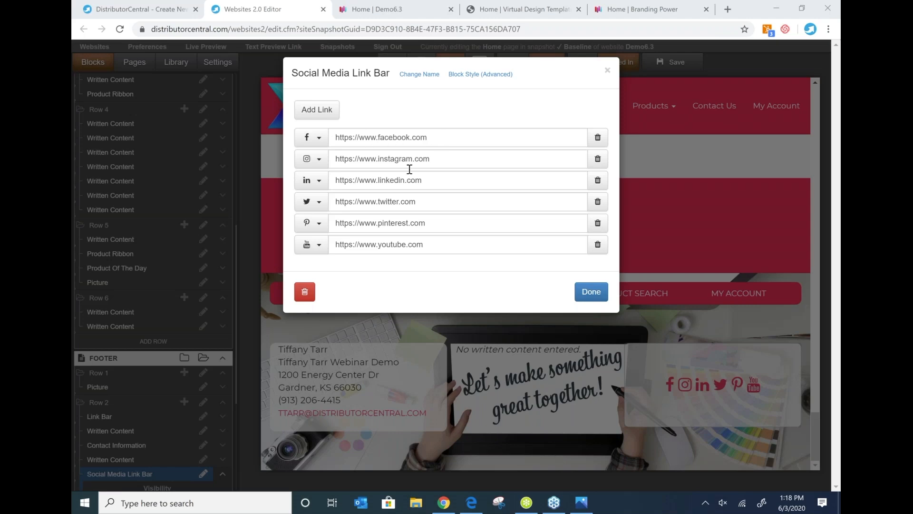
pyautogui.click(597, 223)
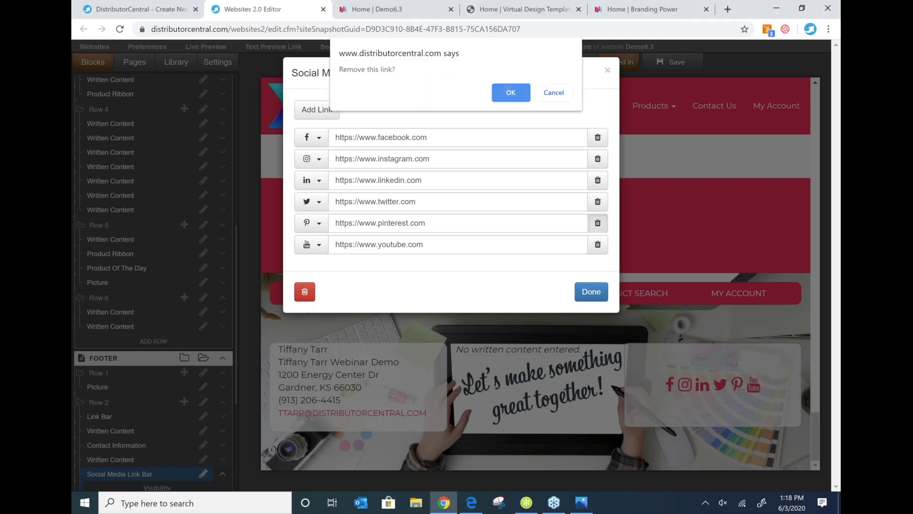
pyautogui.click(511, 93)
pyautogui.click(597, 223)
pyautogui.click(510, 92)
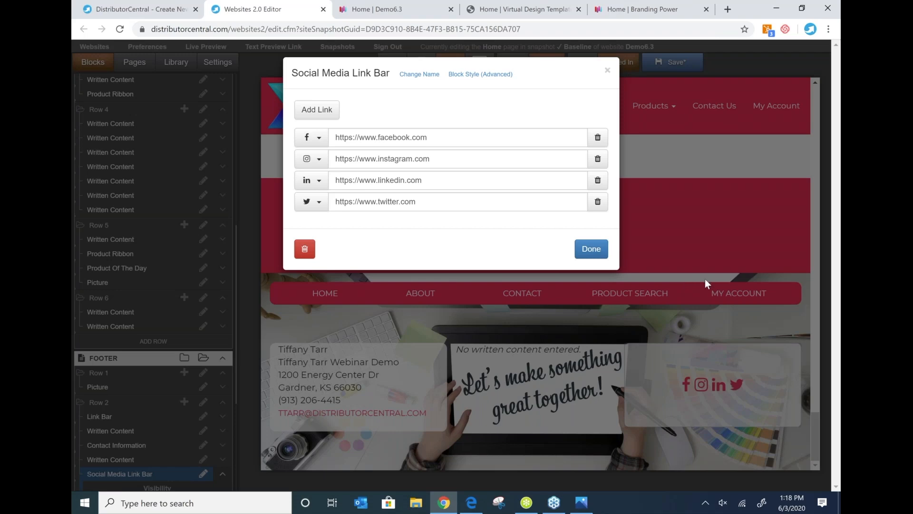
pyautogui.click(608, 70)
# Open the product collections of Demo6.3 from the wizard and delete the All Products and webinar sponsors collections.
pyautogui.click(146, 9)
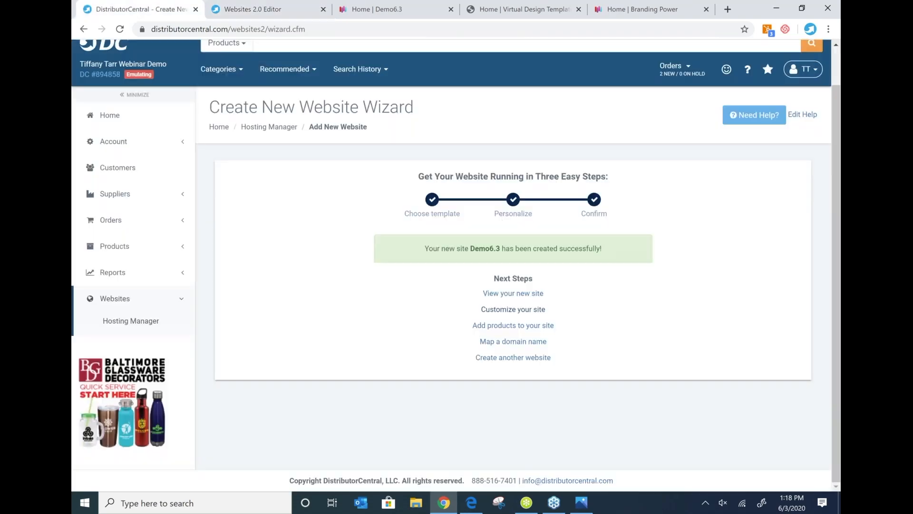
pyautogui.click(528, 325)
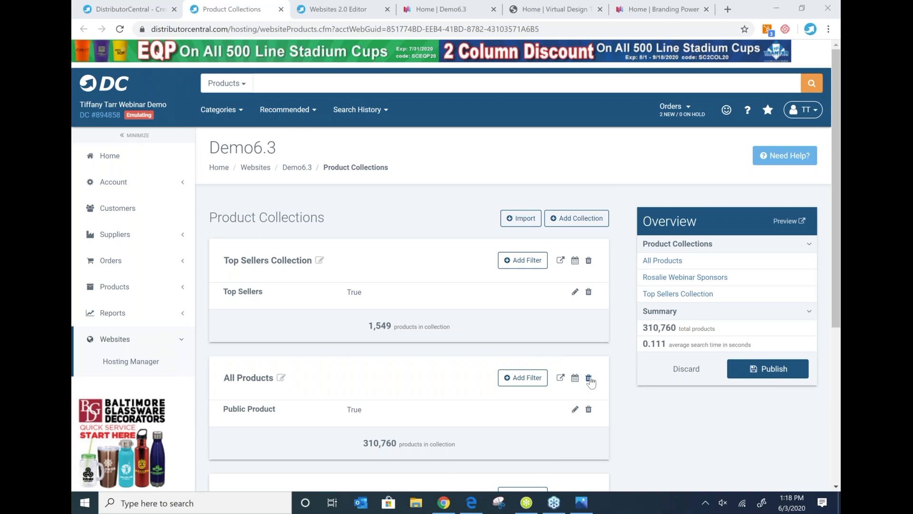
pyautogui.click(589, 379)
pyautogui.scroll(-1, 391, 318)
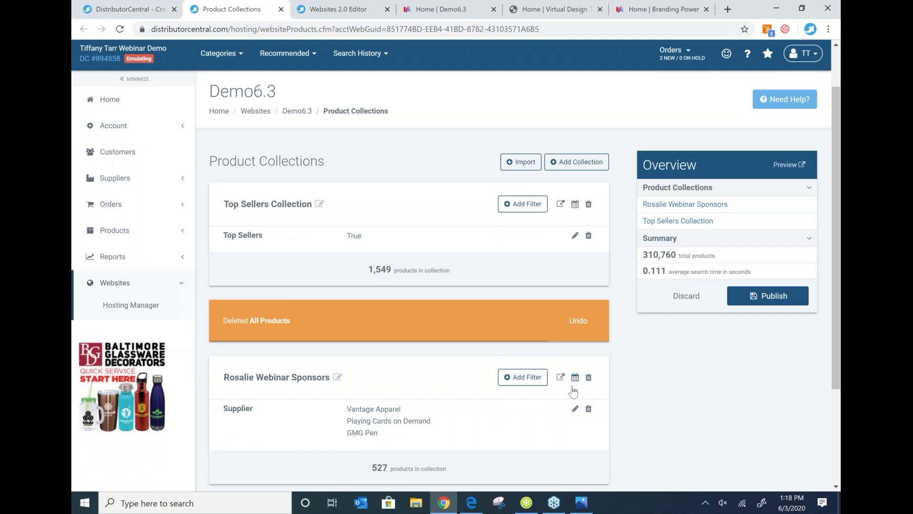
pyautogui.click(587, 379)
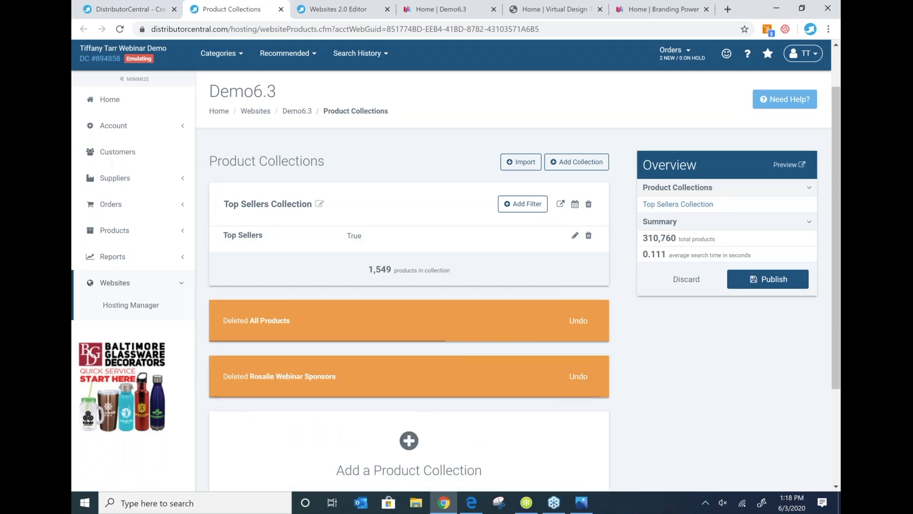
# Add a new product collection and start a Supplier filter on it that includes Goldstar.
pyautogui.click(576, 161)
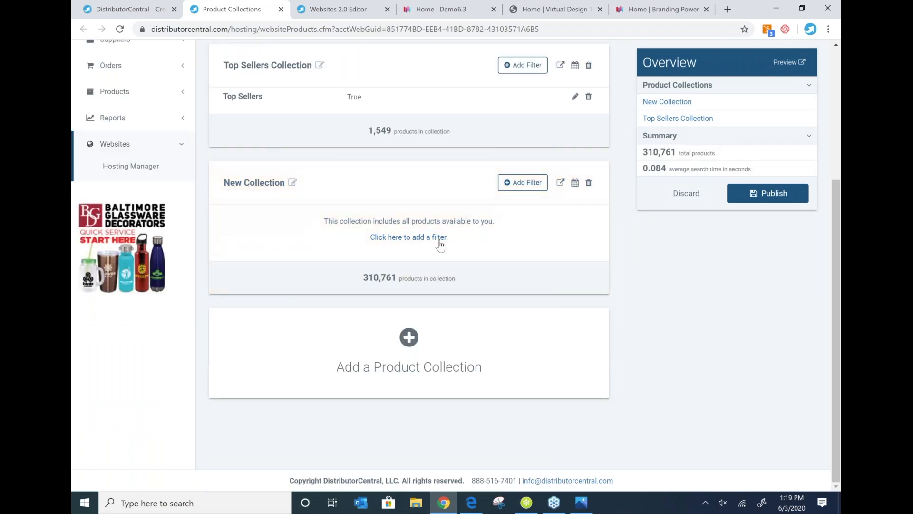
pyautogui.click(527, 186)
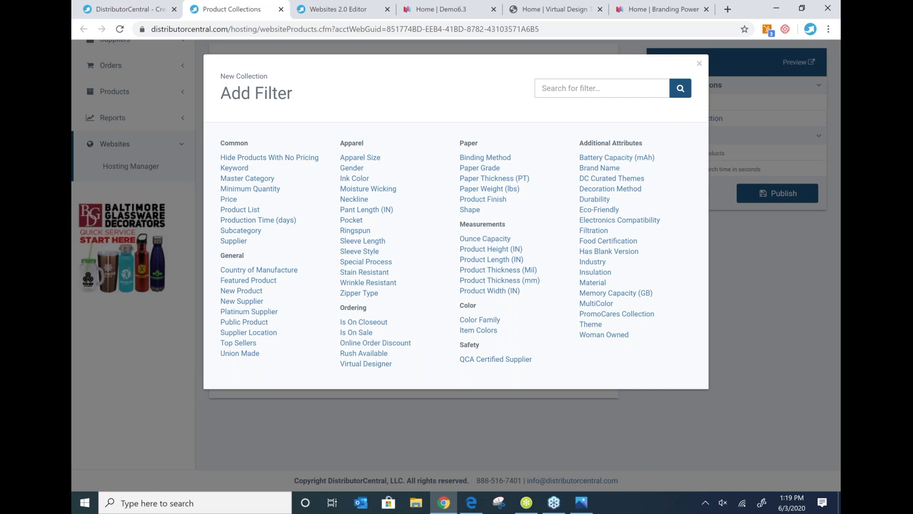
pyautogui.click(233, 241)
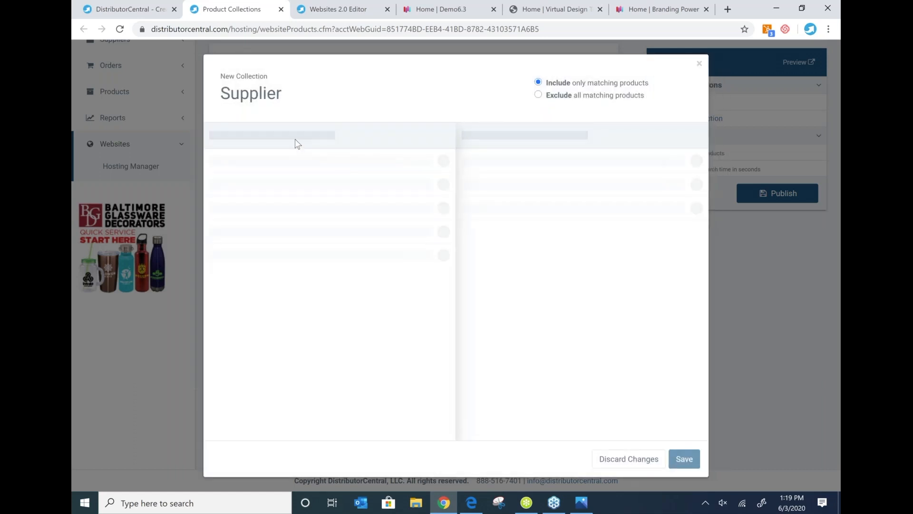
pyautogui.click(399, 136)
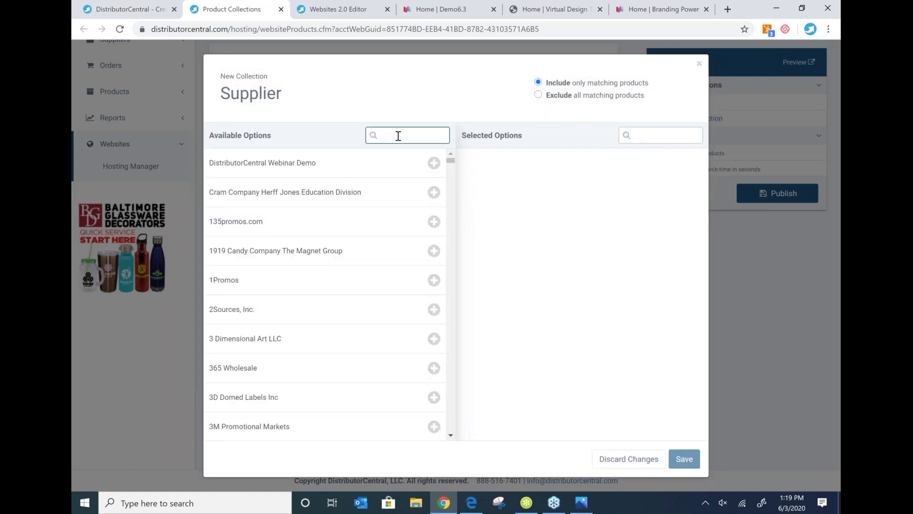
pyautogui.write('gold')
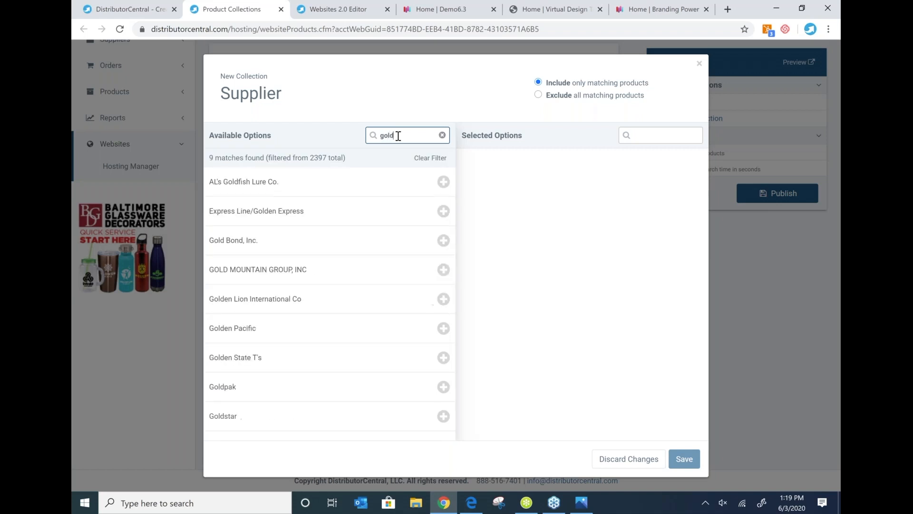
pyautogui.write('st')
pyautogui.click(443, 181)
# Add Hit Promotional Products and Leed's / Leeds to the collection's Supplier filter and save it.
pyautogui.doubleClick(393, 136)
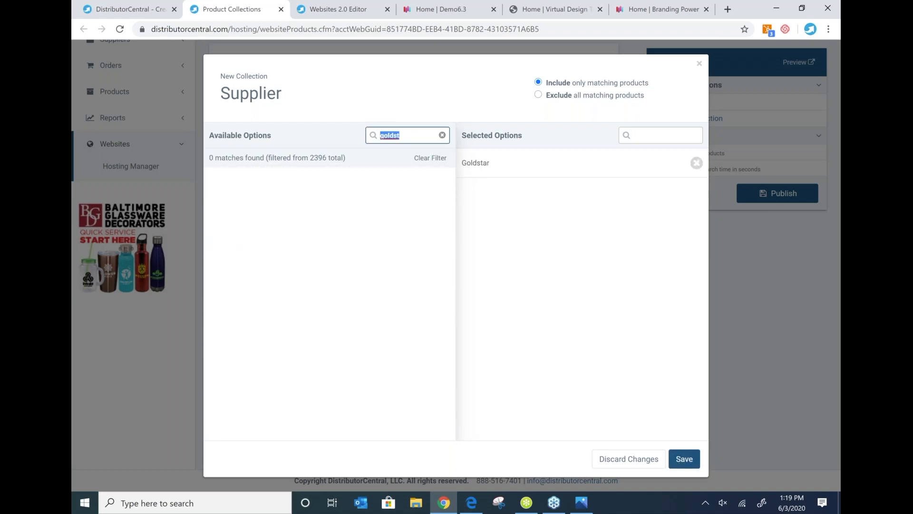
pyautogui.write('Hit')
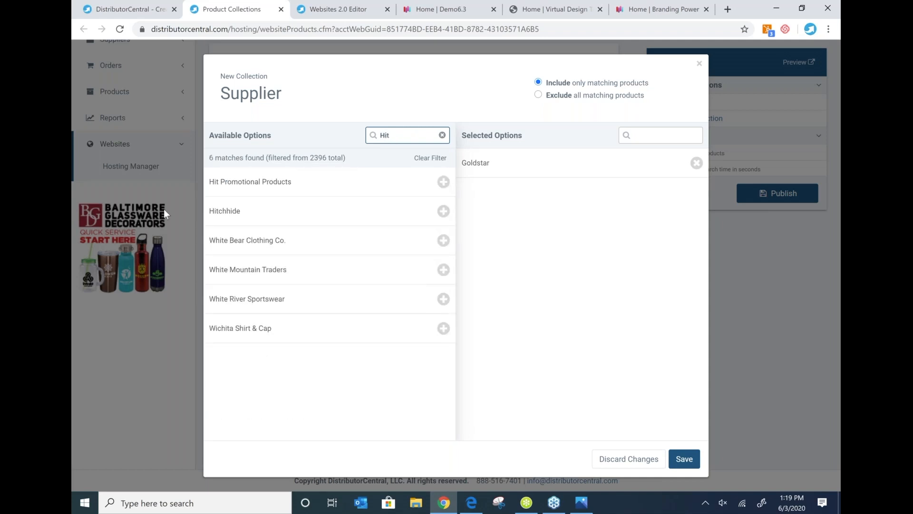
pyautogui.click(295, 187)
pyautogui.doubleClick(386, 136)
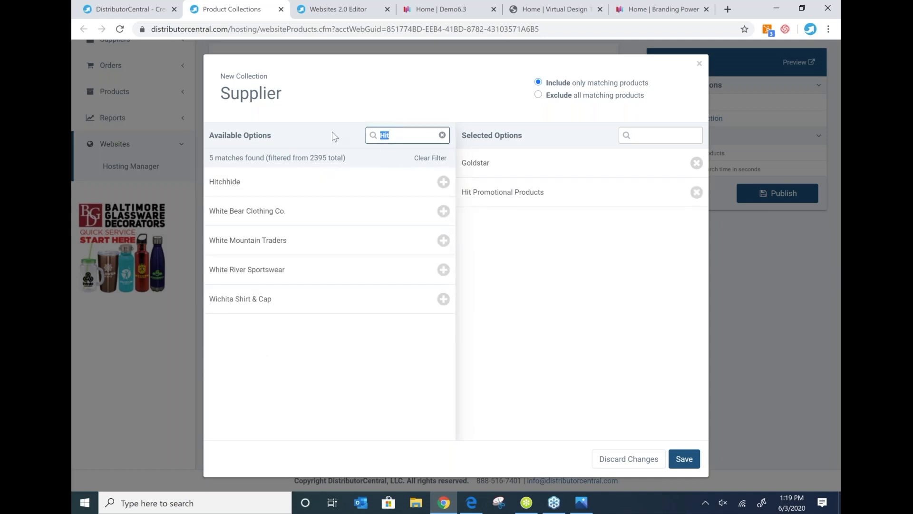
pyautogui.write('Led')
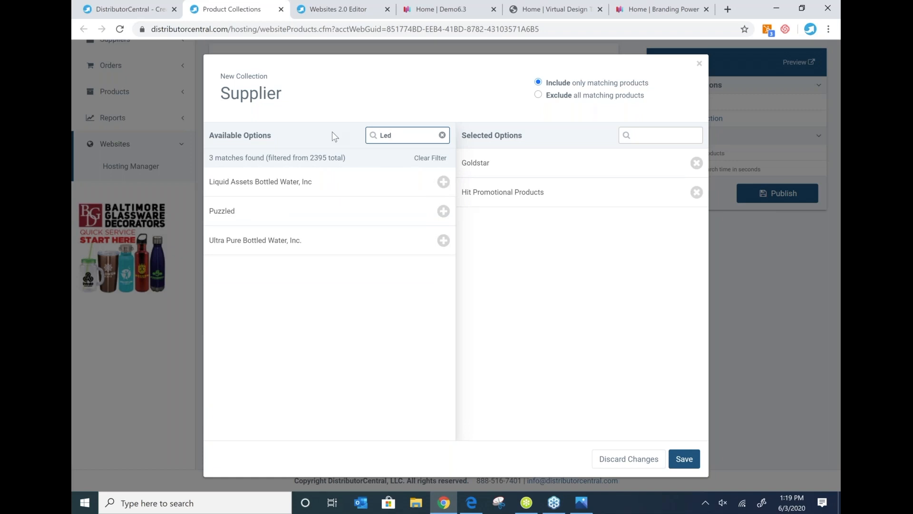
pyautogui.press('BackSpace')
pyautogui.write('a')
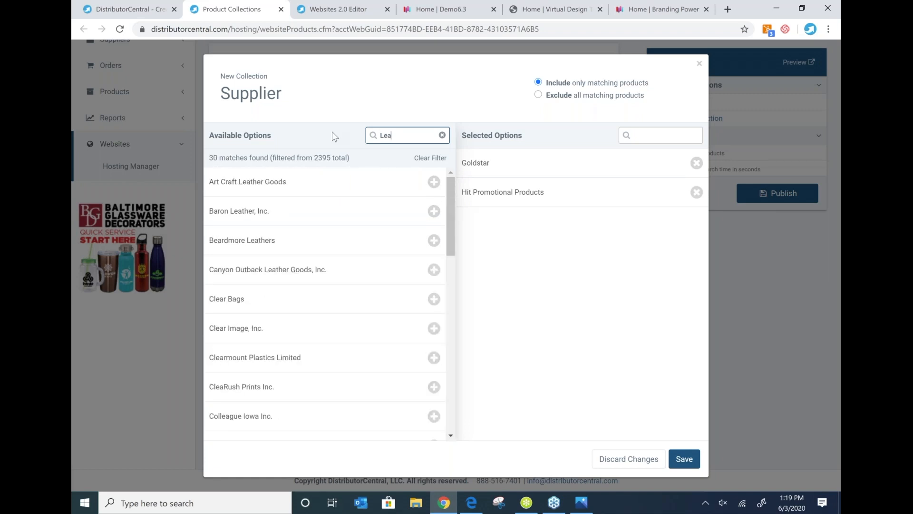
pyautogui.press('BackSpace')
pyautogui.write('ed')
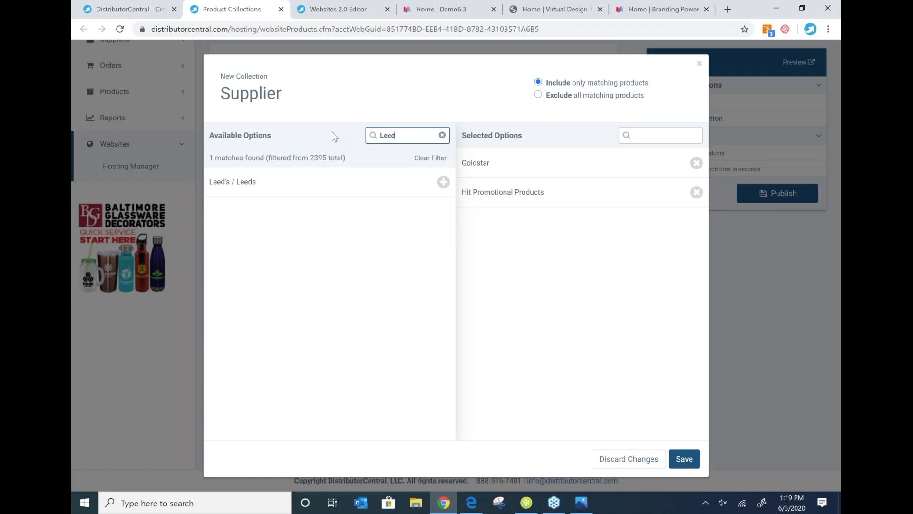
pyautogui.click(235, 187)
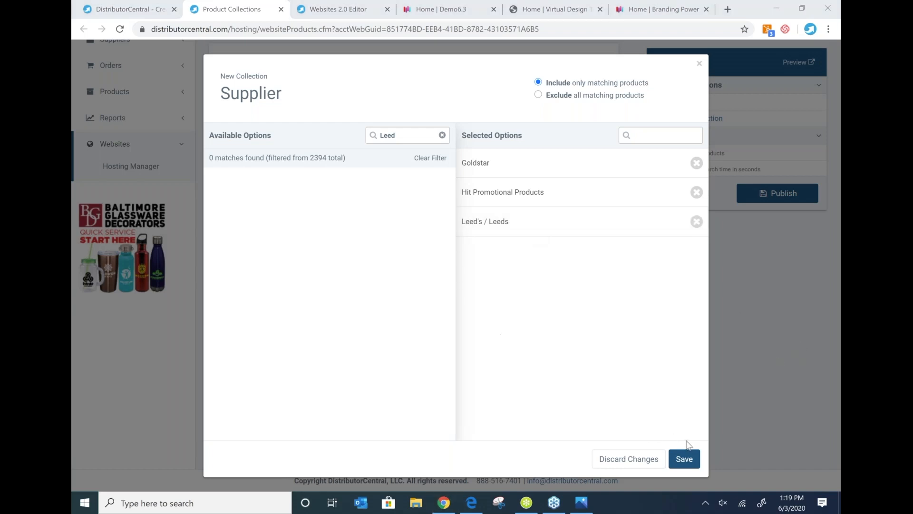
pyautogui.click(684, 458)
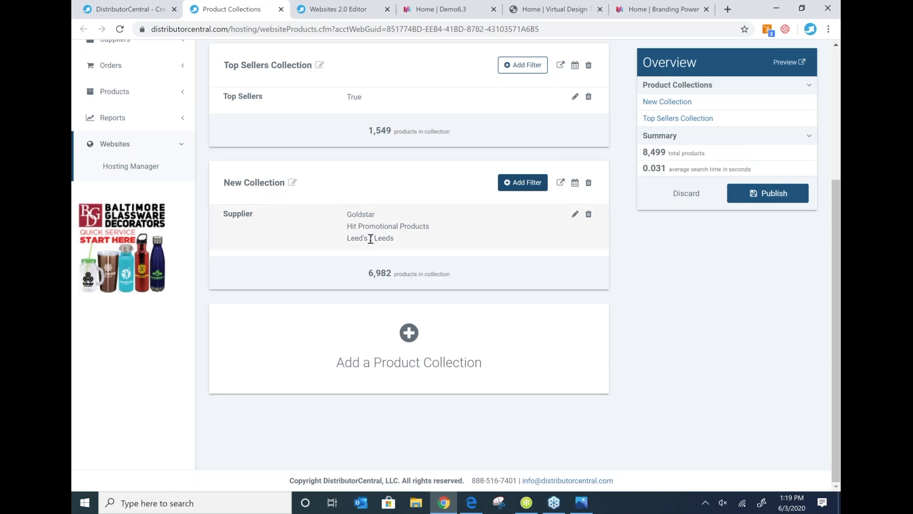
# Add a Price filter with a maximum of 5.00 to the new collection and check the total product count.
pyautogui.click(524, 184)
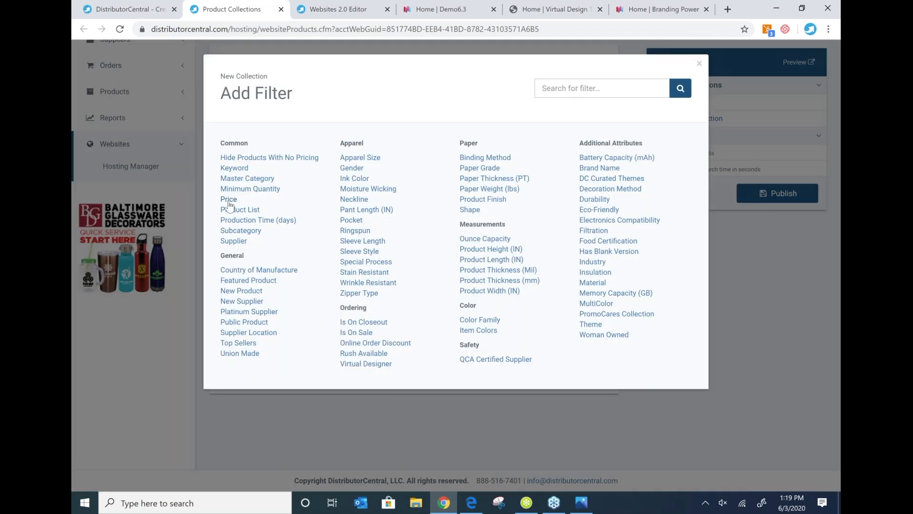
pyautogui.click(228, 200)
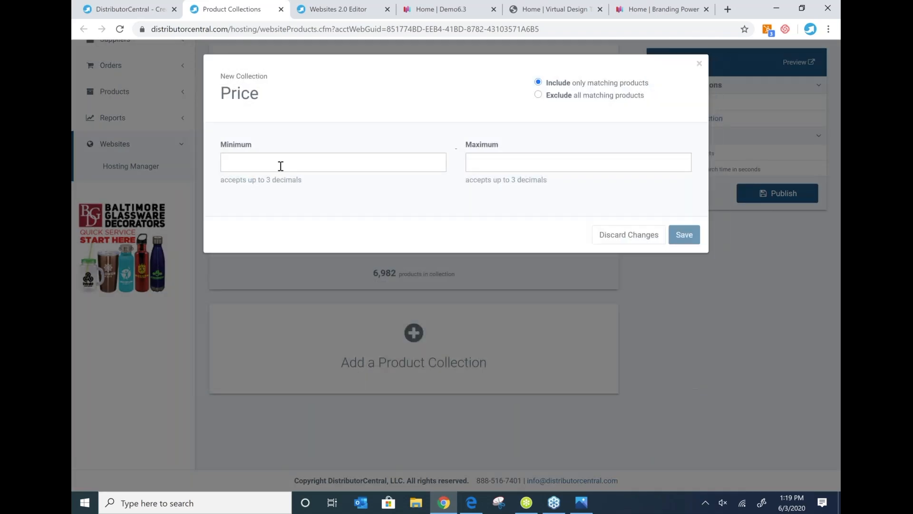
pyautogui.click(527, 167)
pyautogui.write('5.00')
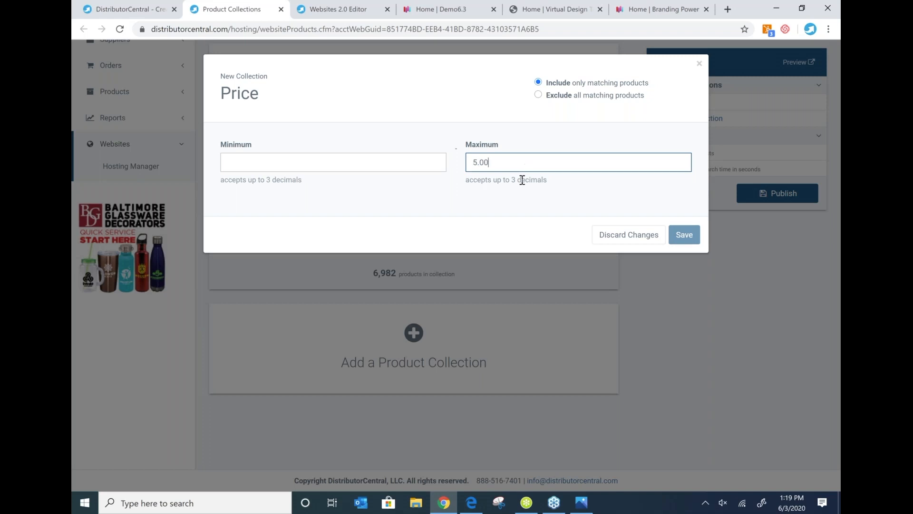
pyautogui.click(512, 203)
pyautogui.click(684, 236)
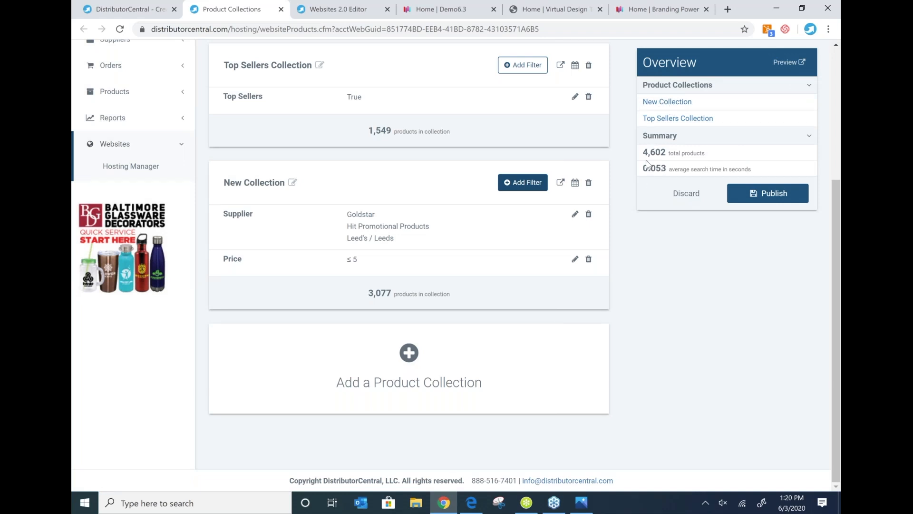
pyautogui.moveTo(642, 153); pyautogui.dragTo(668, 153)
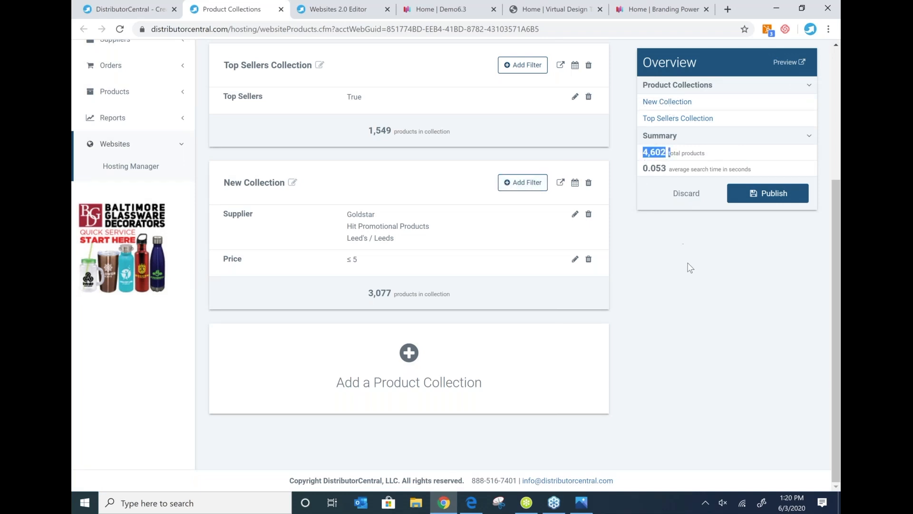
pyautogui.click(653, 229)
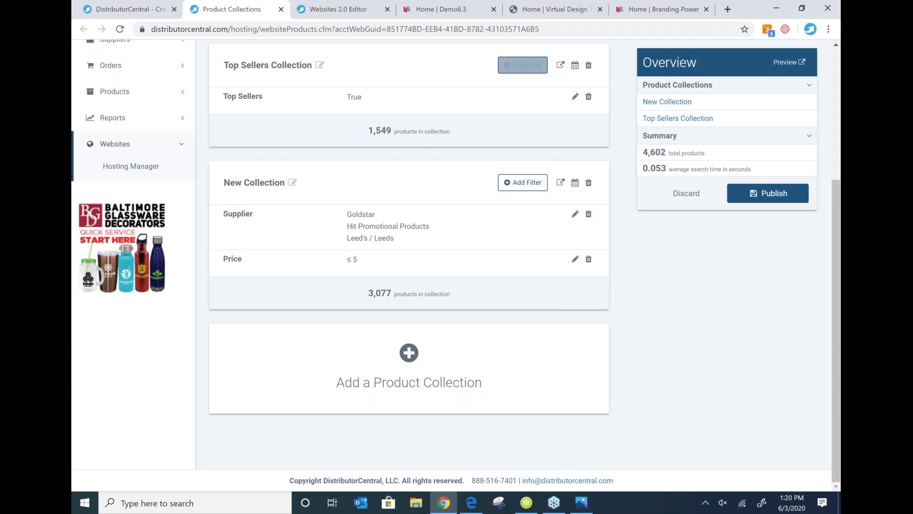
# Delete the Top Sellers Collection and publish all changes to the website.
pyautogui.scroll(1, 615, 146)
pyautogui.scroll(2, 617, 152)
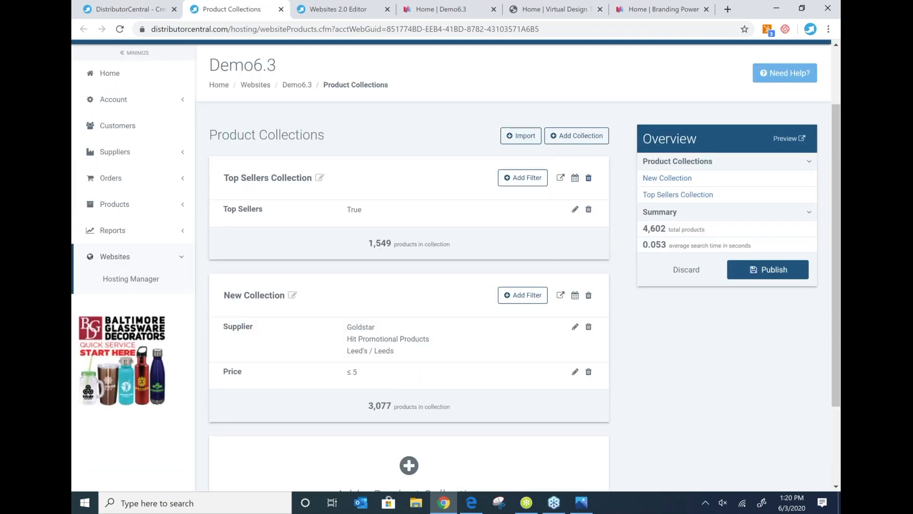
pyautogui.click(589, 178)
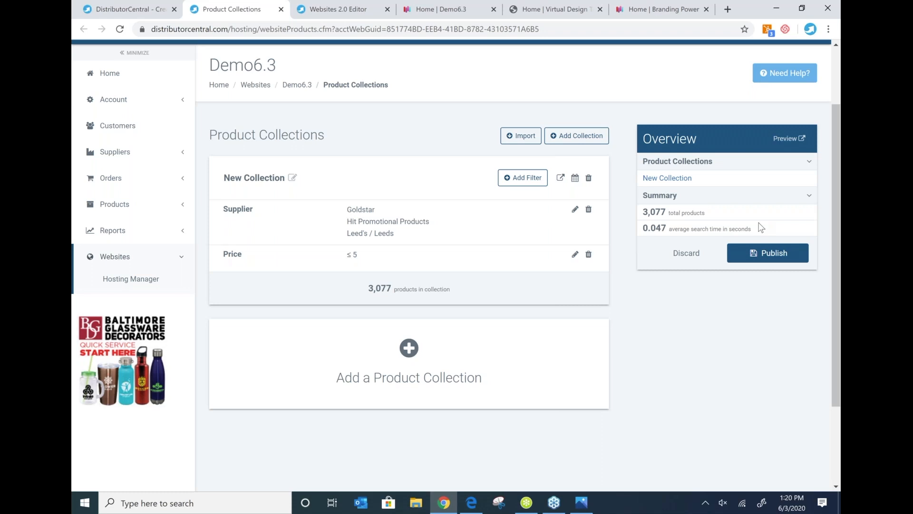
pyautogui.click(772, 258)
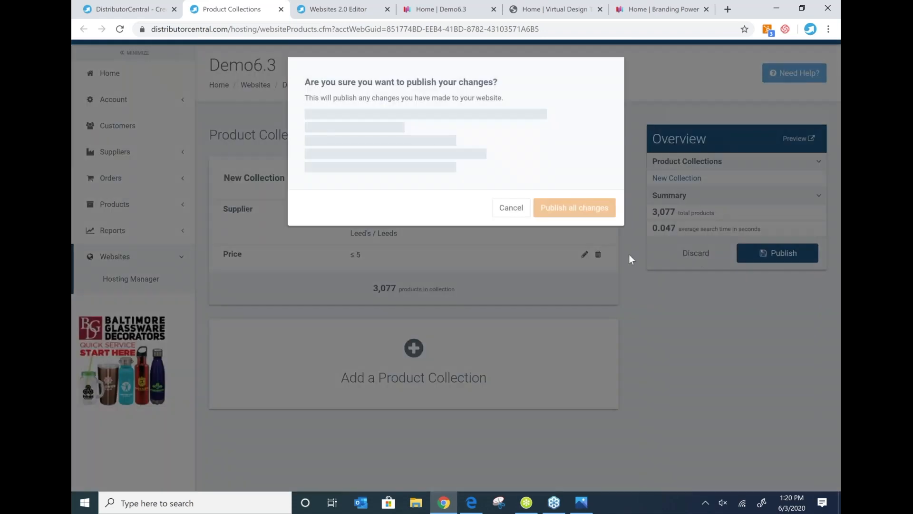
pyautogui.click(582, 204)
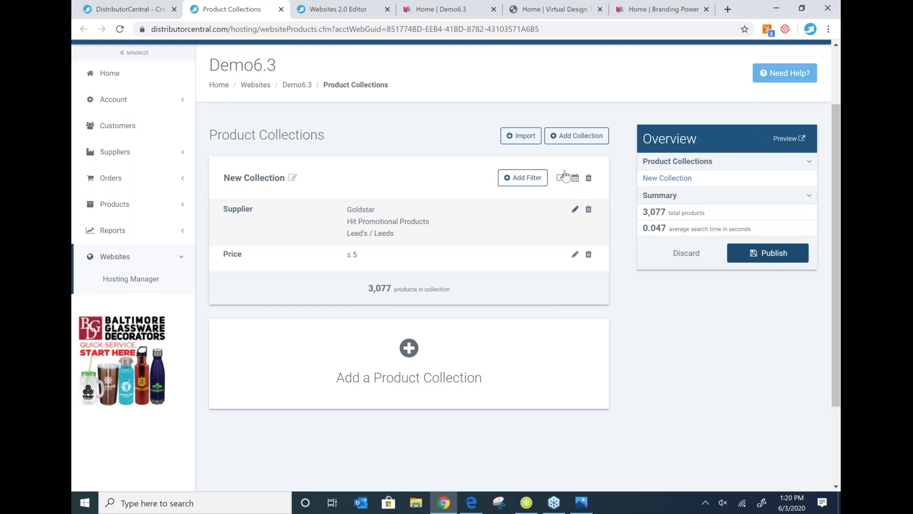
# Review the filters available for the new collection and close the list without adding one.
pyautogui.click(523, 177)
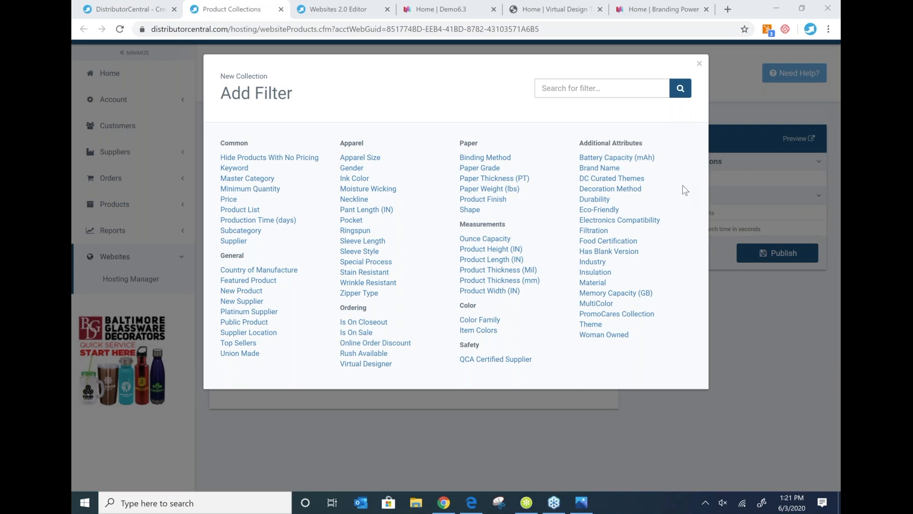
pyautogui.click(419, 461)
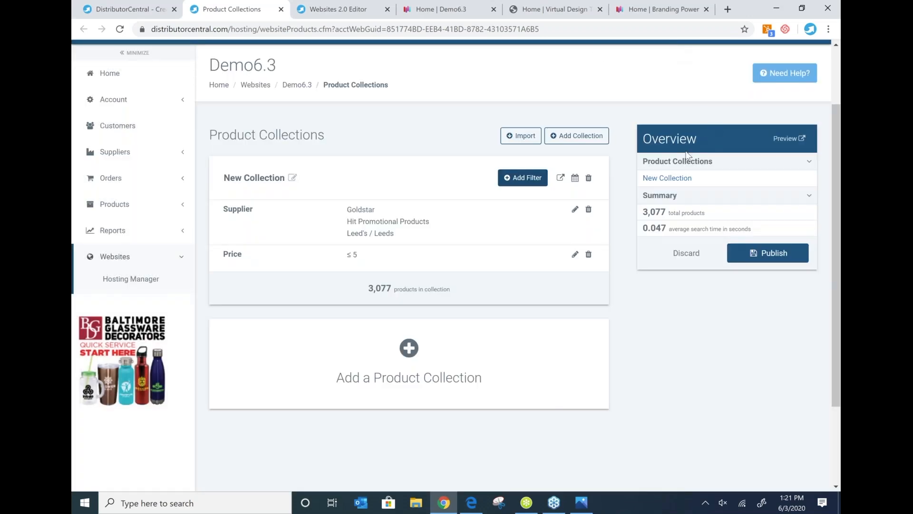
pyautogui.scroll(-3, 361, 318)
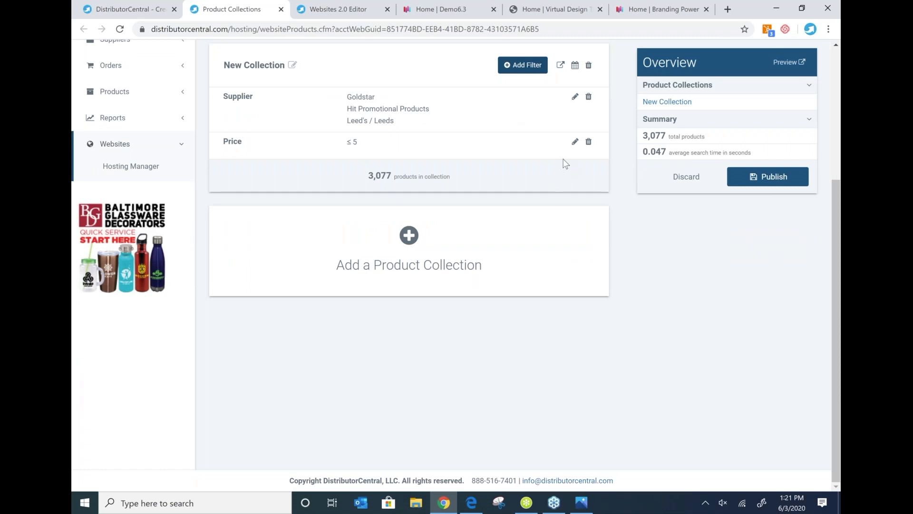
pyautogui.click(645, 131)
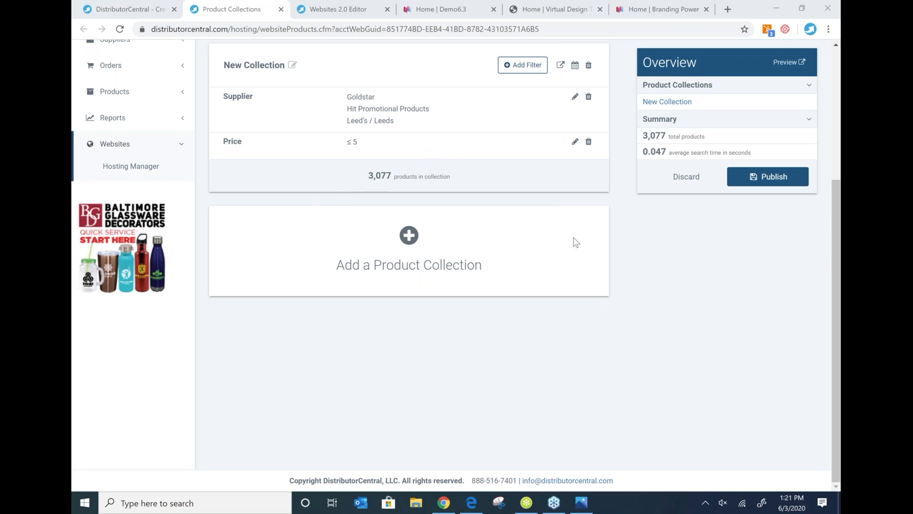
# Switch to the Branding Power site and open its Electronics & Tech product category.
pyautogui.click(436, 11)
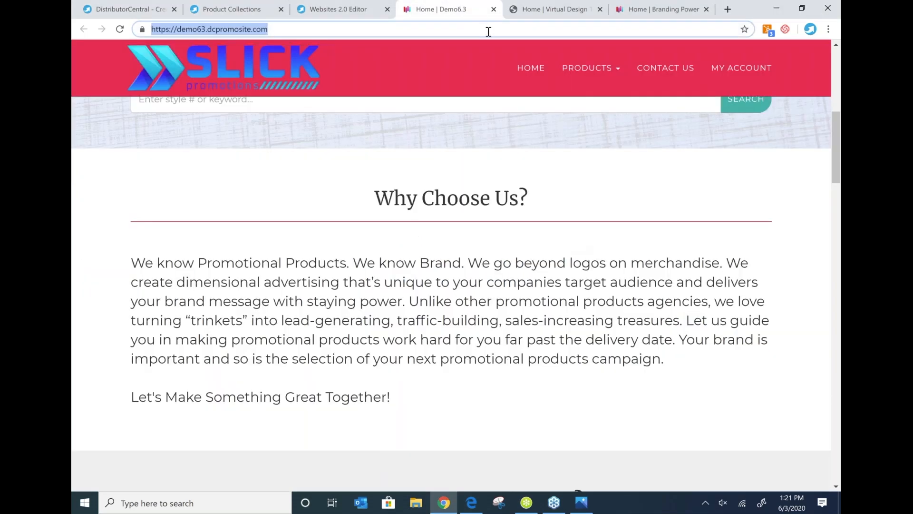
pyautogui.click(659, 9)
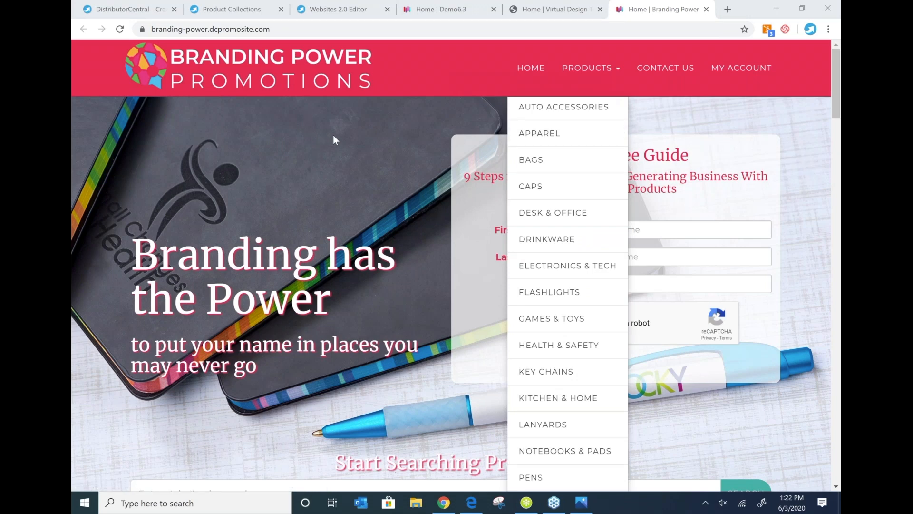
pyautogui.click(540, 266)
pyautogui.click(540, 267)
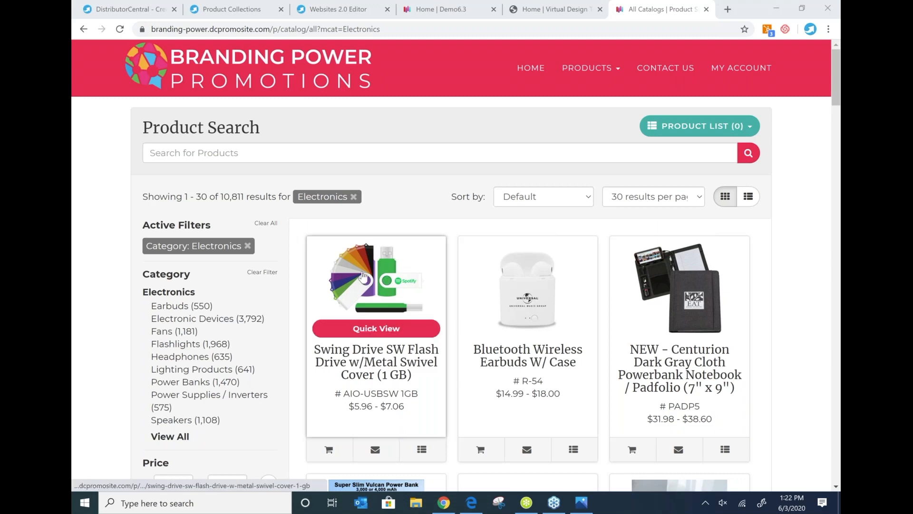
# Open the Swing Drive SW Flash Drive with metal swivel cover (1 GB) and examine its quantity pricing and setup charges.
pyautogui.click(368, 375)
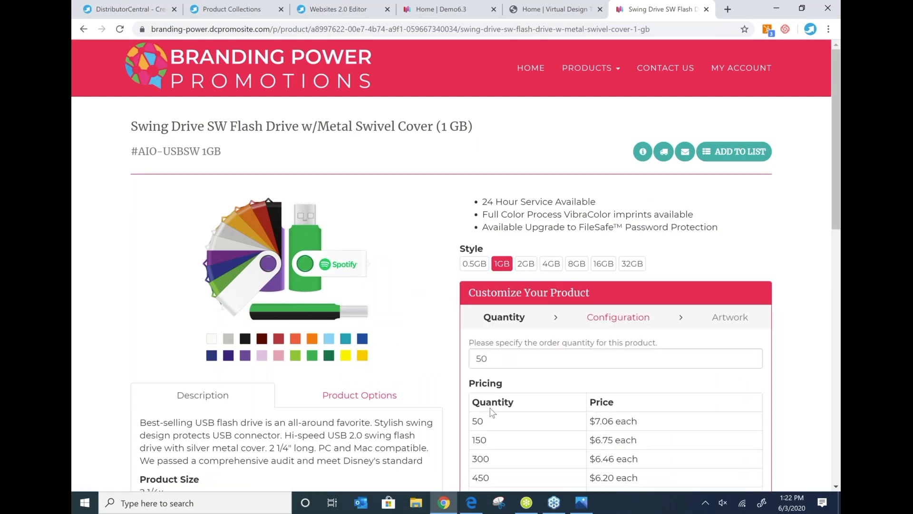
pyautogui.scroll(-1, 451, 358)
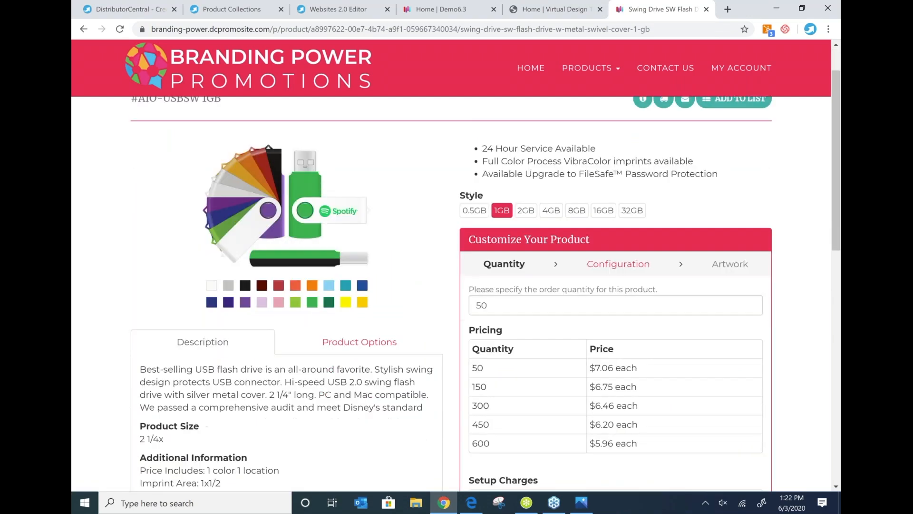
pyautogui.scroll(1, 450, 358)
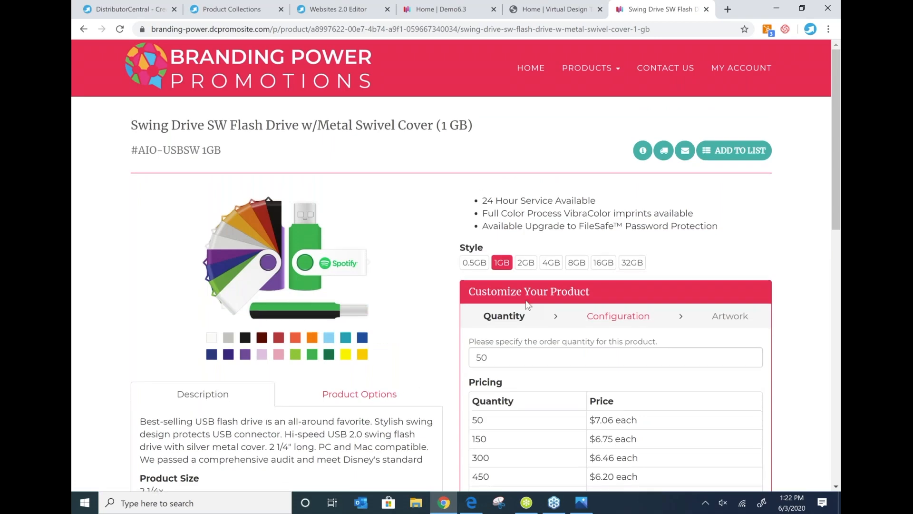
pyautogui.scroll(-1, 451, 358)
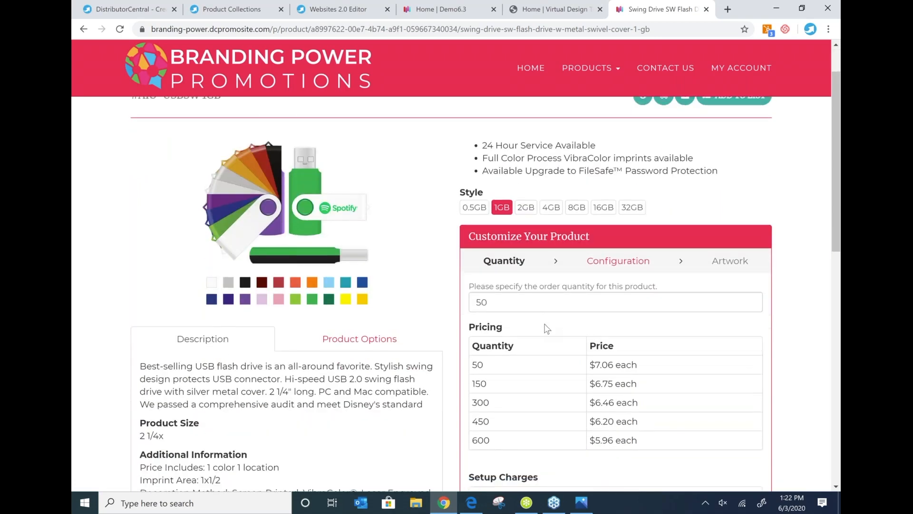
pyautogui.scroll(-2, 522, 271)
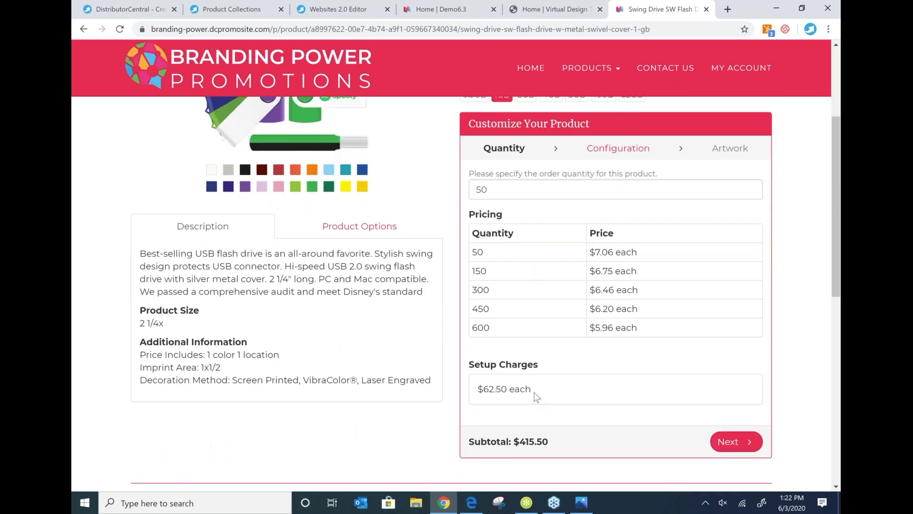
# Continue past the quantity and select the Aluminum clip color and the Black case color for the flash drive.
pyautogui.click(746, 441)
pyautogui.click(476, 274)
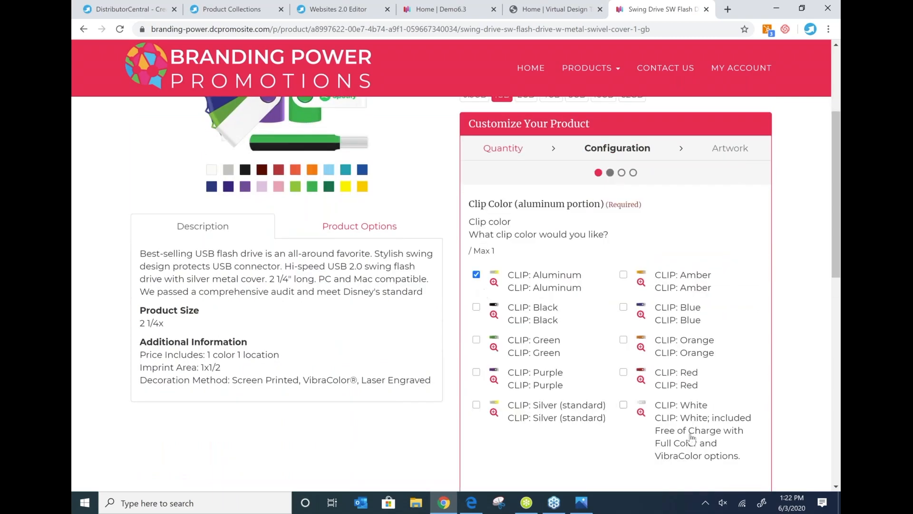
pyautogui.scroll(-4, 687, 419)
pyautogui.click(727, 306)
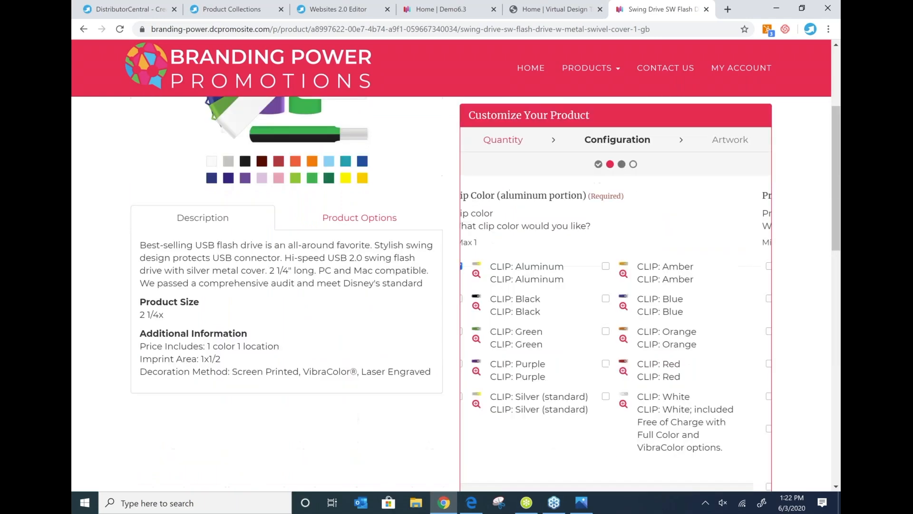
pyautogui.click(476, 320)
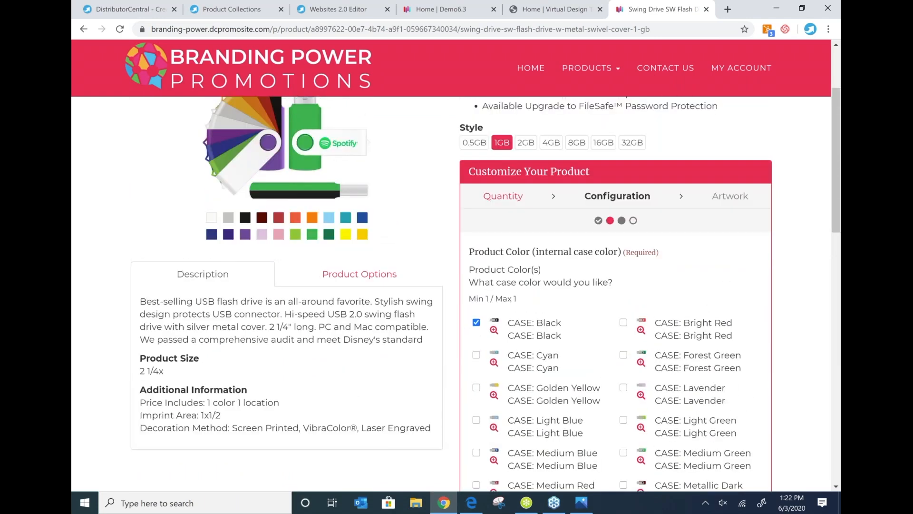
pyautogui.scroll(-7, 476, 320)
pyautogui.click(736, 418)
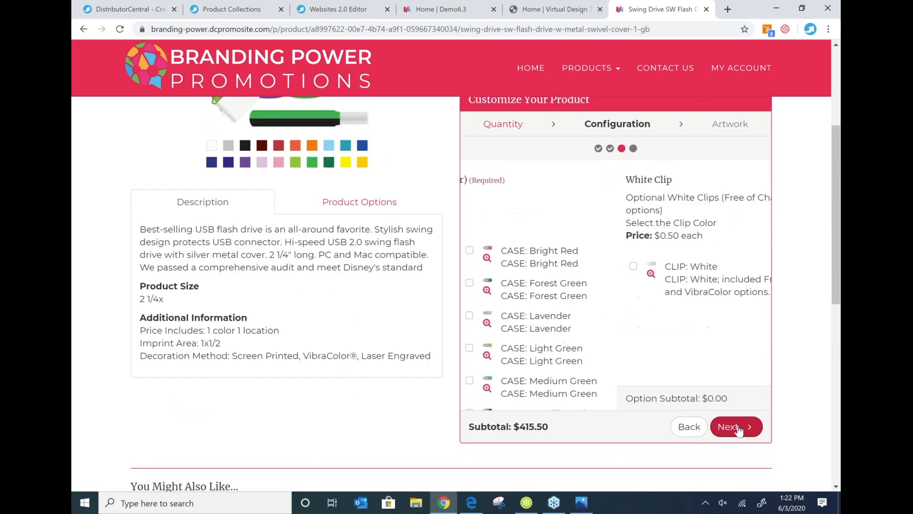
# Add the optional white clip and continue to the imprint options.
pyautogui.click(530, 336)
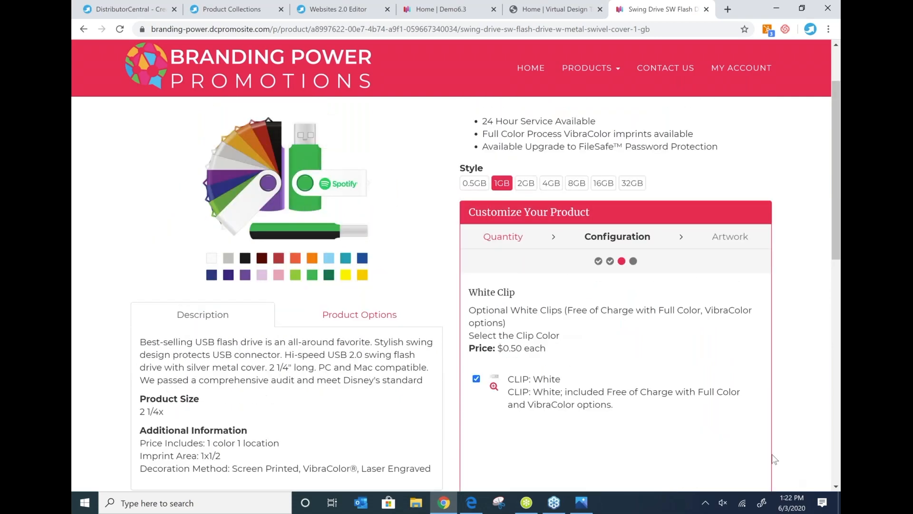
pyautogui.scroll(-3, 704, 454)
pyautogui.click(734, 424)
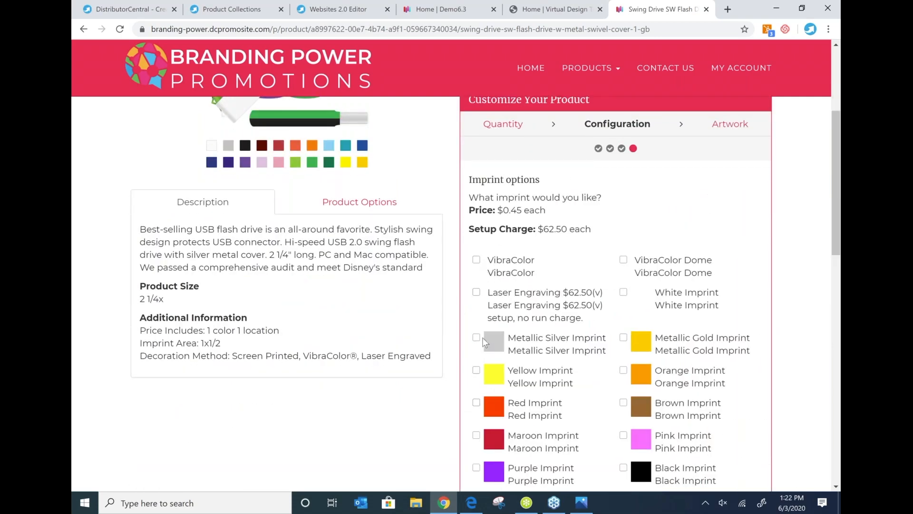
# Look through the imprint options, continue without choosing one, and review the ways to submit artwork.
pyautogui.scroll(-7, 583, 357)
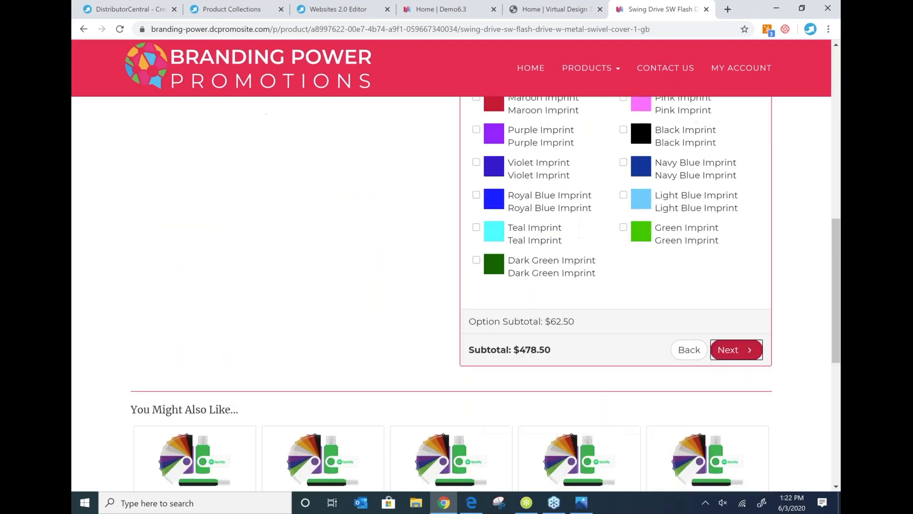
pyautogui.scroll(4, 737, 350)
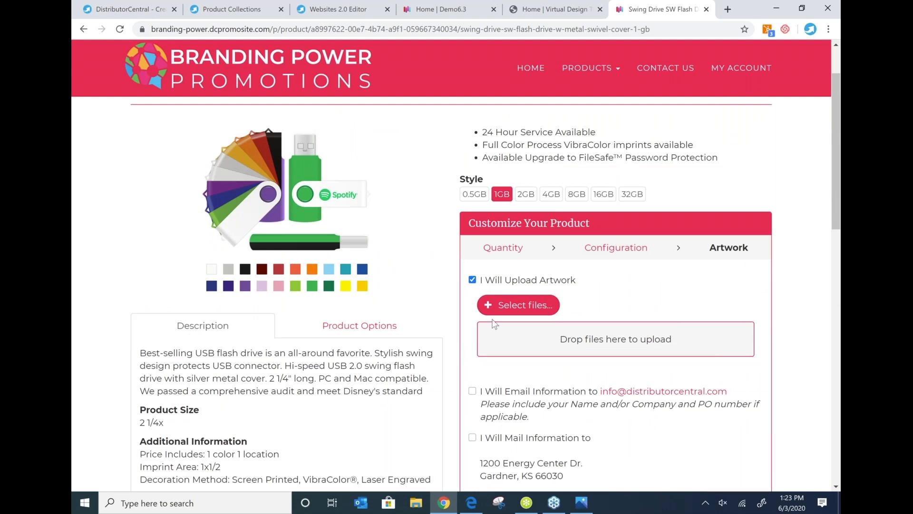
pyautogui.scroll(-3, 609, 342)
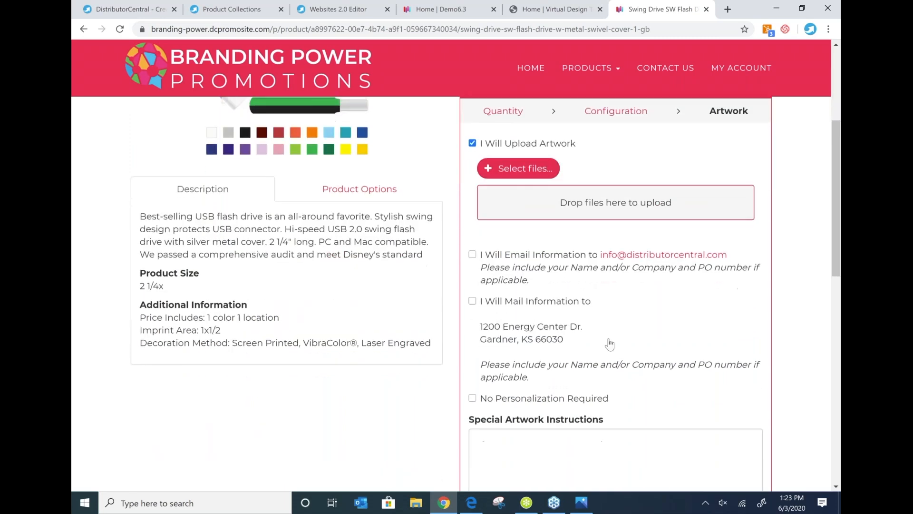
pyautogui.scroll(-1, 613, 352)
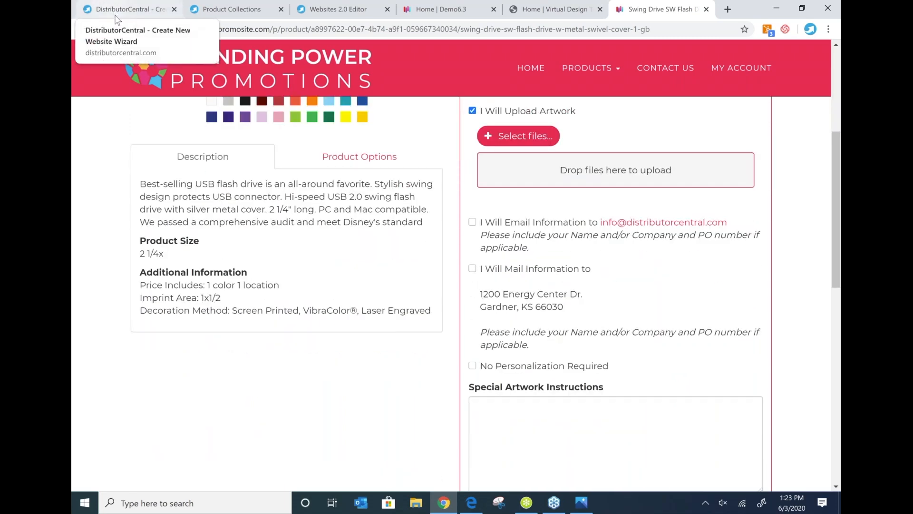
# Return to the DistributorCentral dashboard and open the Payments section of the account preferences for review.
pyautogui.click(124, 6)
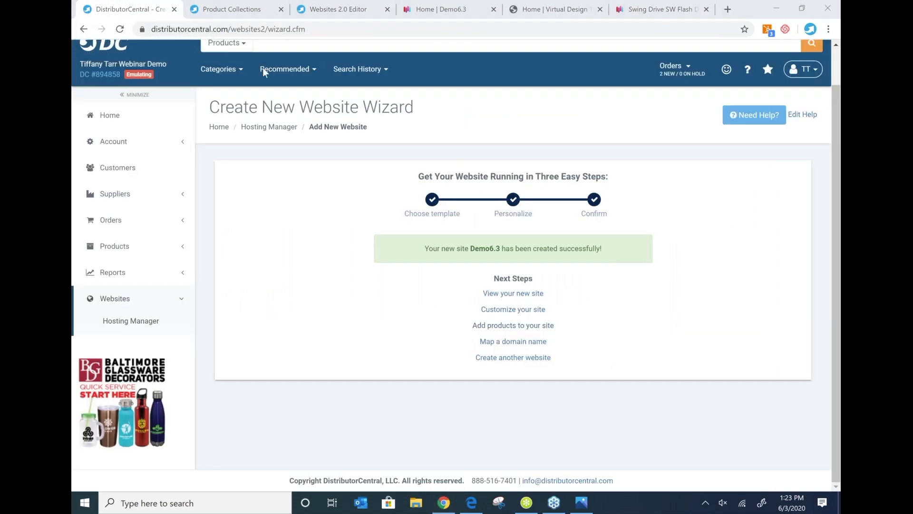
pyautogui.click(102, 143)
pyautogui.scroll(1, 152, 143)
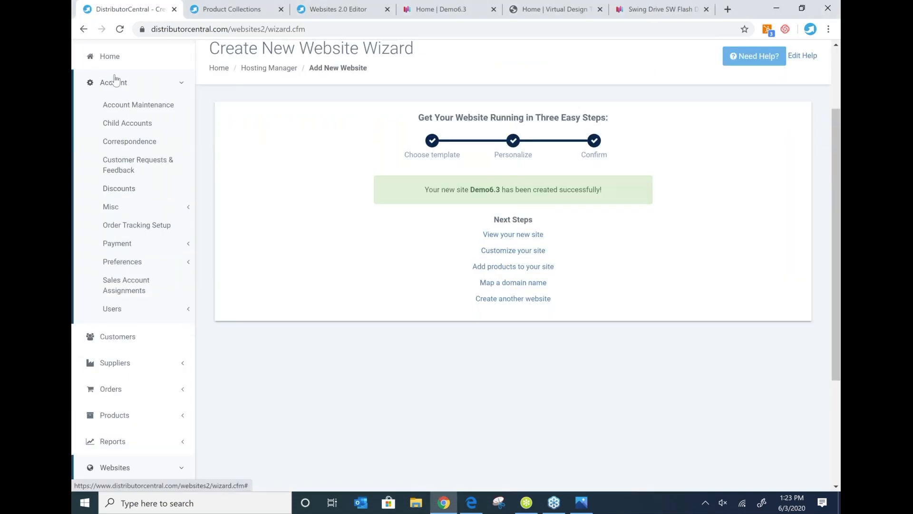
pyautogui.click(133, 265)
pyautogui.click(135, 283)
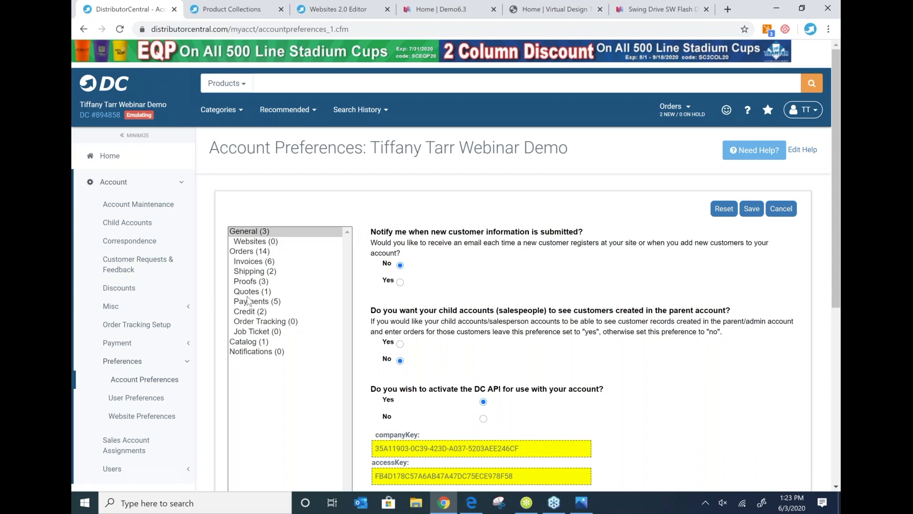
pyautogui.click(247, 301)
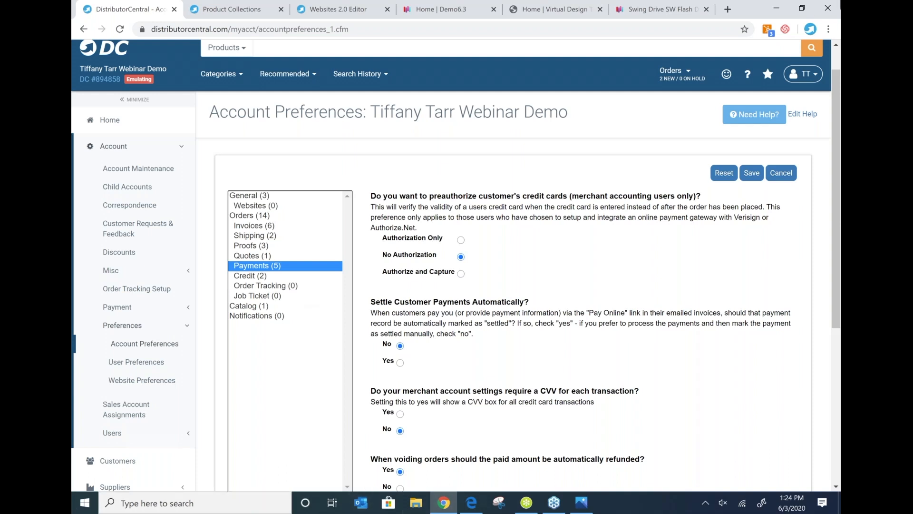
pyautogui.click(503, 58)
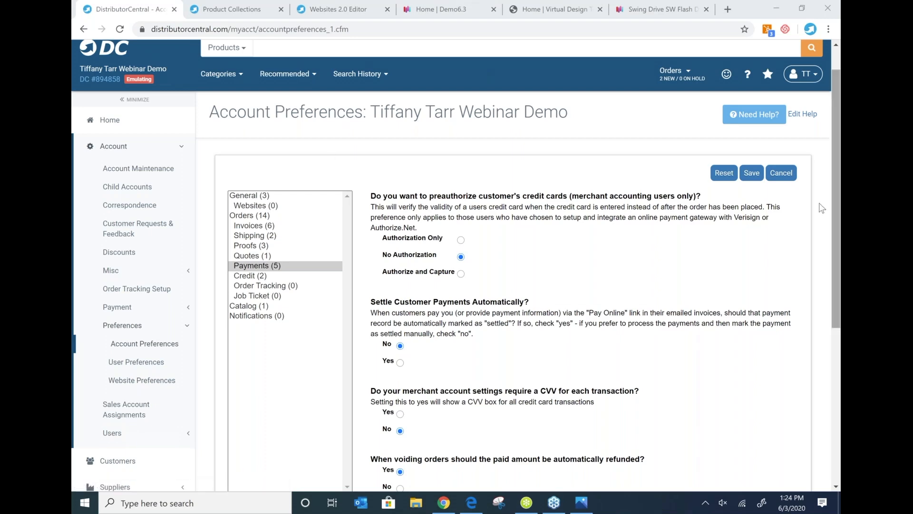
# Open the Hosting Manager and bring up the sample website templates.
pyautogui.scroll(-3, 125, 450)
pyautogui.click(117, 442)
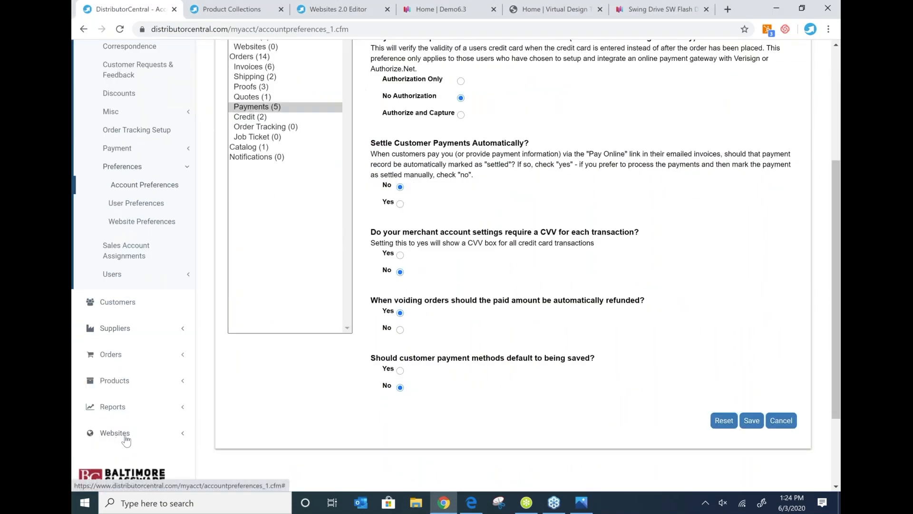
pyautogui.click(119, 456)
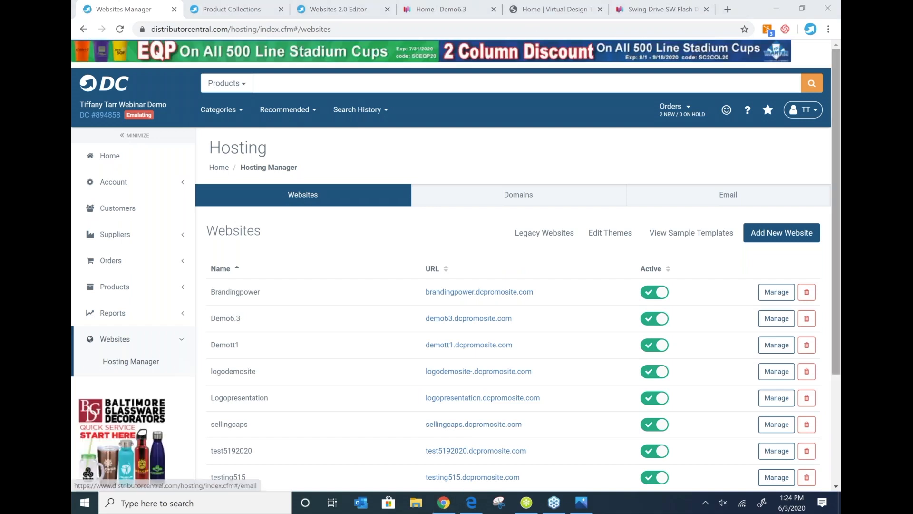
pyautogui.click(692, 233)
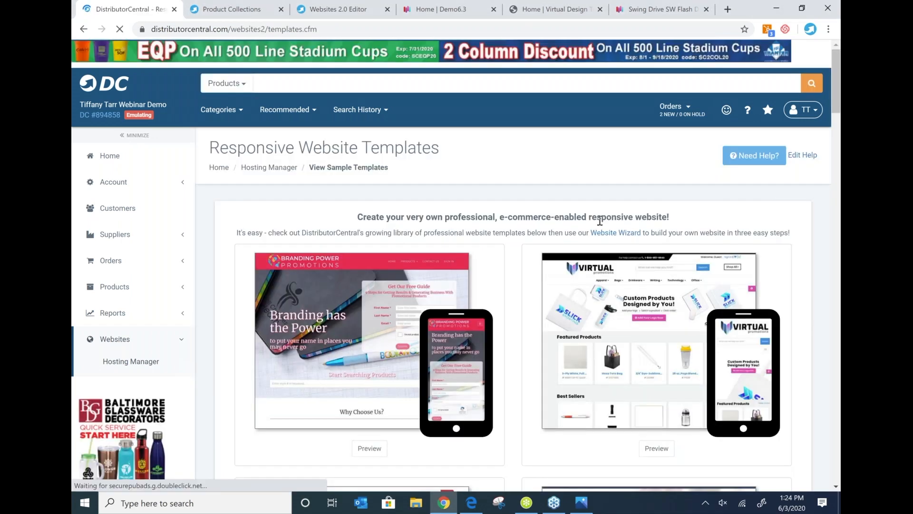
# Browse the gallery of responsive website templates and compare their desktop and mobile designs.
pyautogui.scroll(-4, 490, 282)
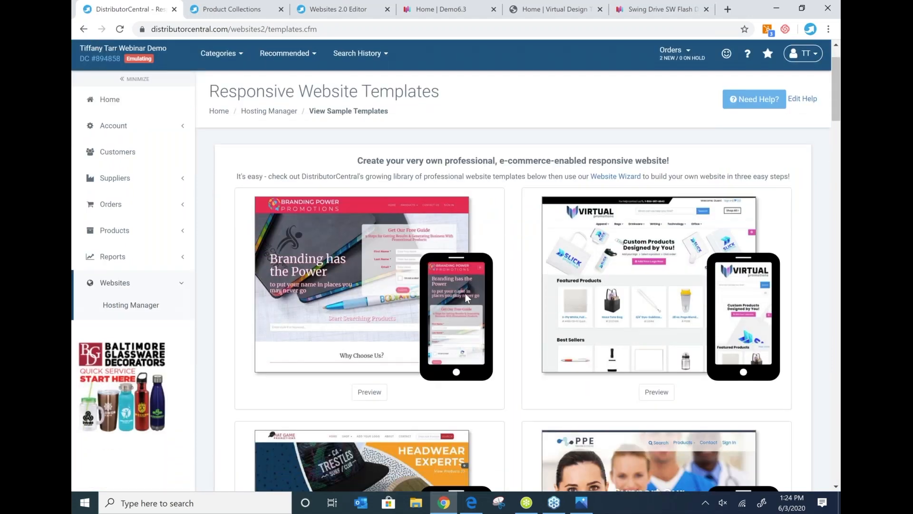
pyautogui.scroll(-7, 406, 317)
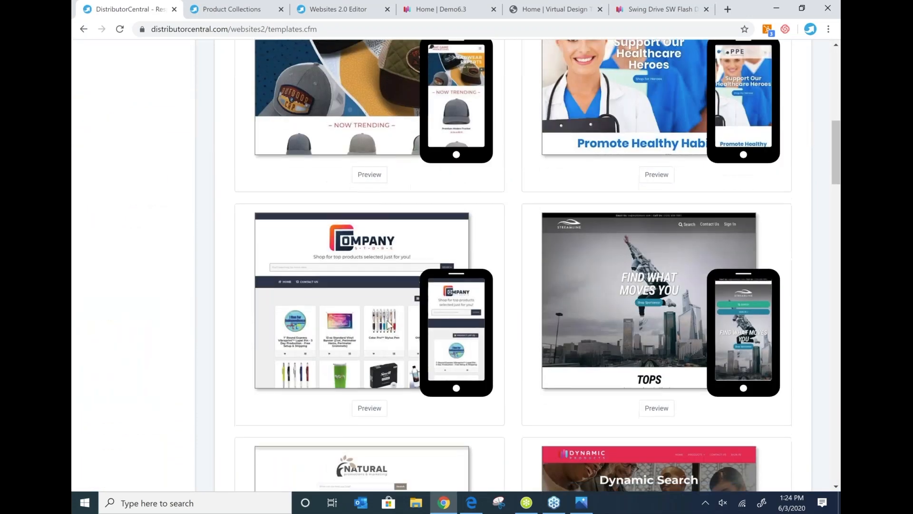
pyautogui.scroll(1, 369, 328)
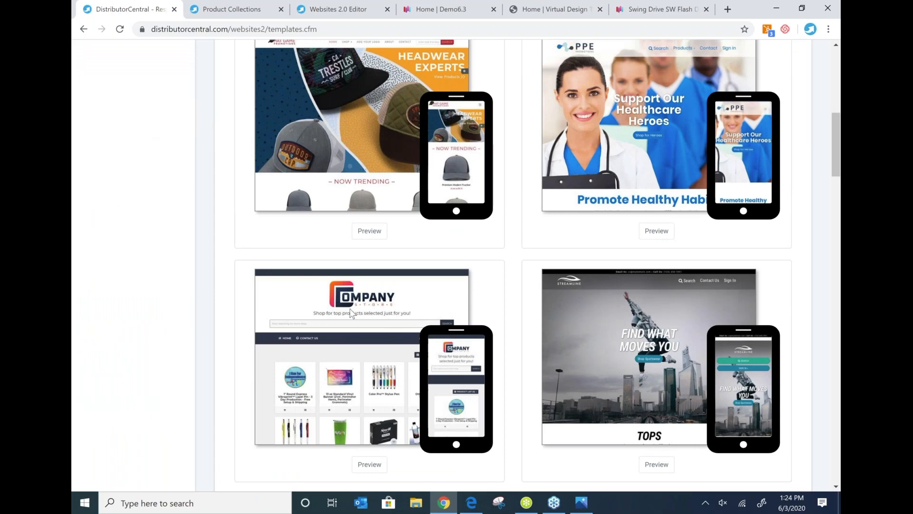
pyautogui.scroll(-5, 350, 308)
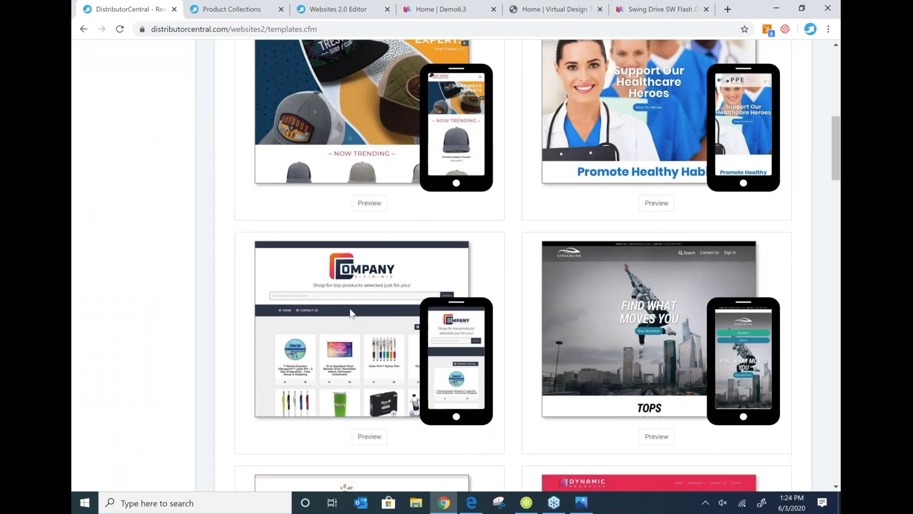
pyautogui.scroll(-2, 349, 308)
pyautogui.scroll(-2, 349, 308)
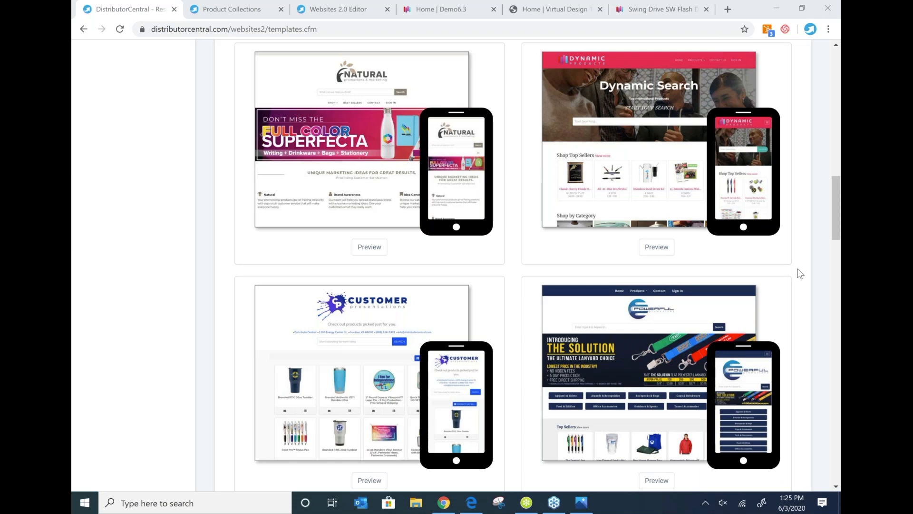
pyautogui.click(134, 310)
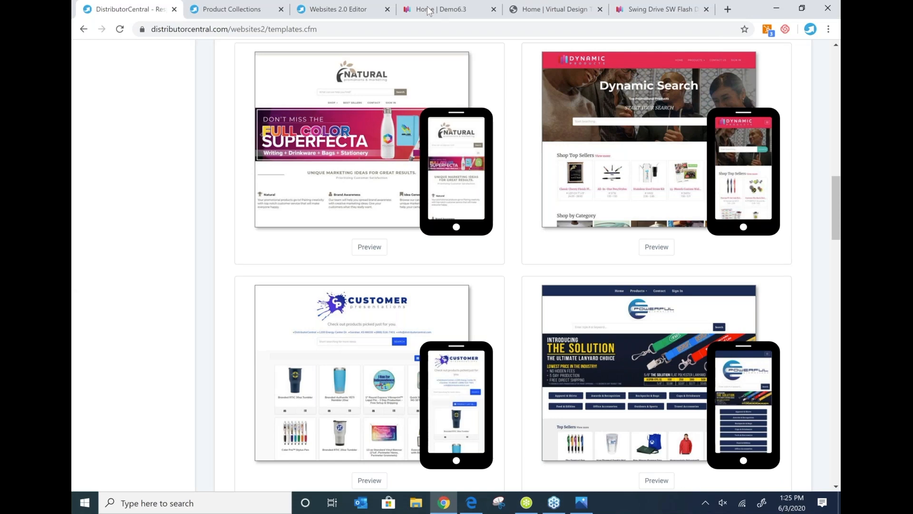
# Open the DistributorCentral Help Academy at help.distributorcentral.com in a new browser tab.
pyautogui.click(728, 9)
pyautogui.write('hl')
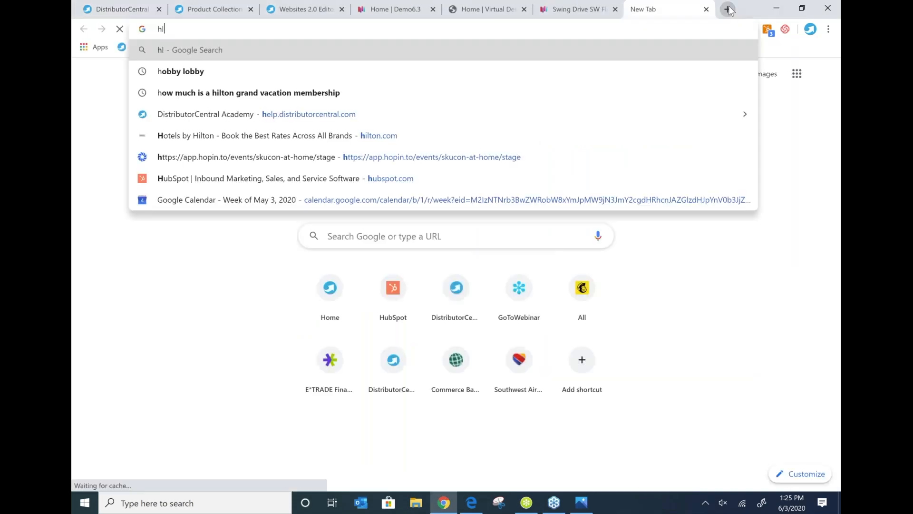
pyautogui.press('BackSpace')
pyautogui.write('elp')
pyautogui.press('Return')
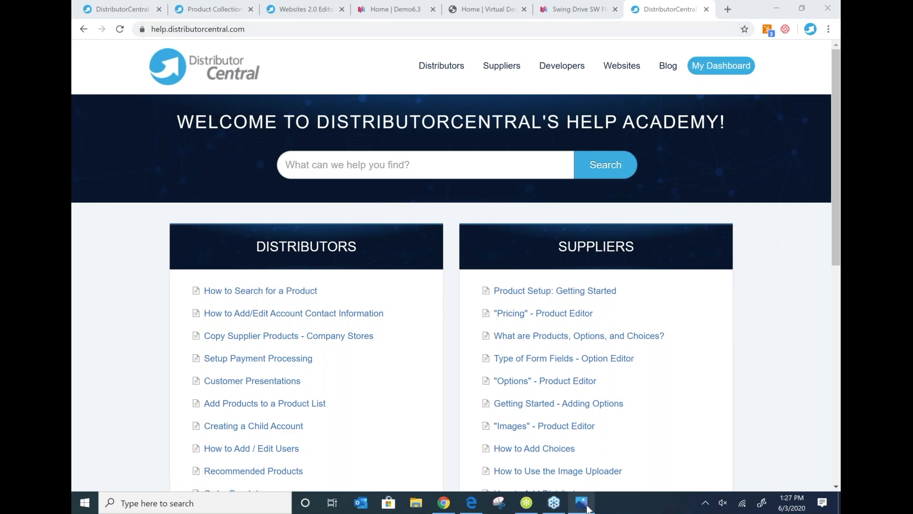
pyautogui.moveTo(582, 508)
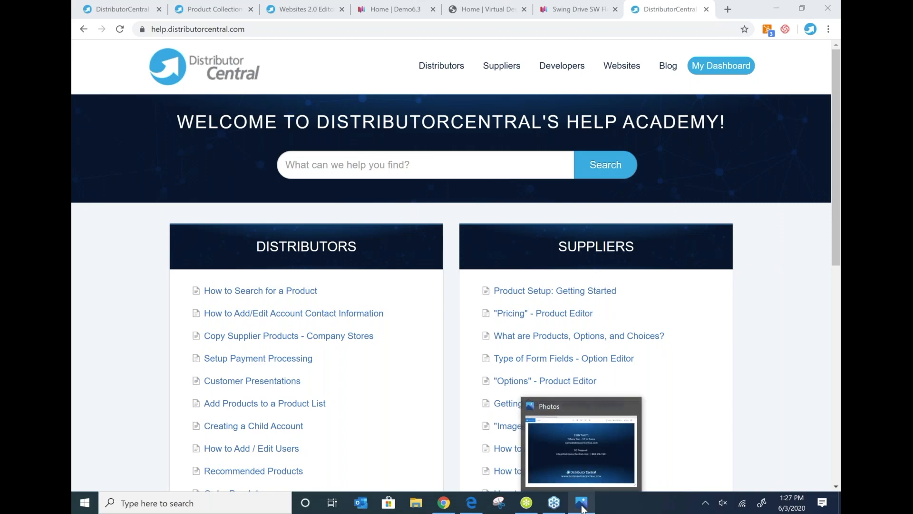